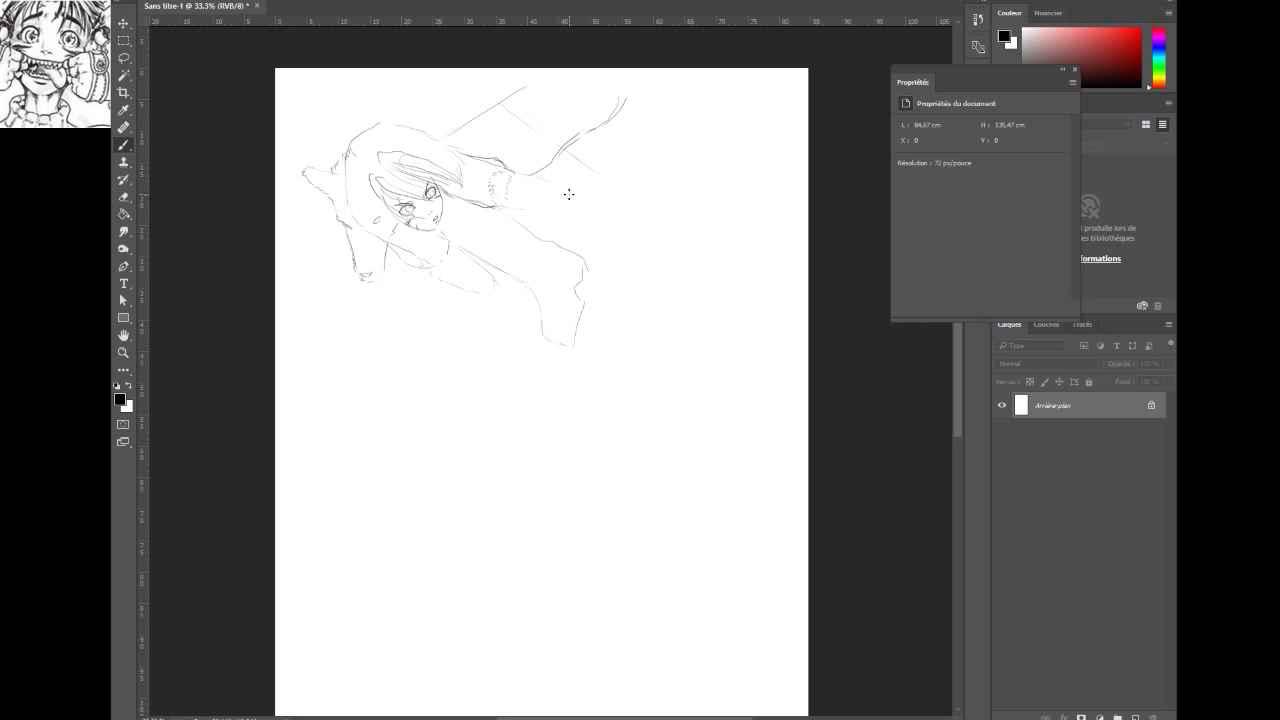
Sketch the extended arm's fist gripping a long, thin, horizontal blade
mouse_move(569, 205)
mouse_down()
mouse_move(597, 207)
mouse_move(587, 202)
mouse_move(609, 191)
mouse_move(589, 187)
mouse_move(604, 185)
mouse_up()
drag(615, 208, 624, 200)
key(ctrl+z)
key(ctrl+z)
drag(656, 199, 707, 201)
drag(661, 205, 690, 207)
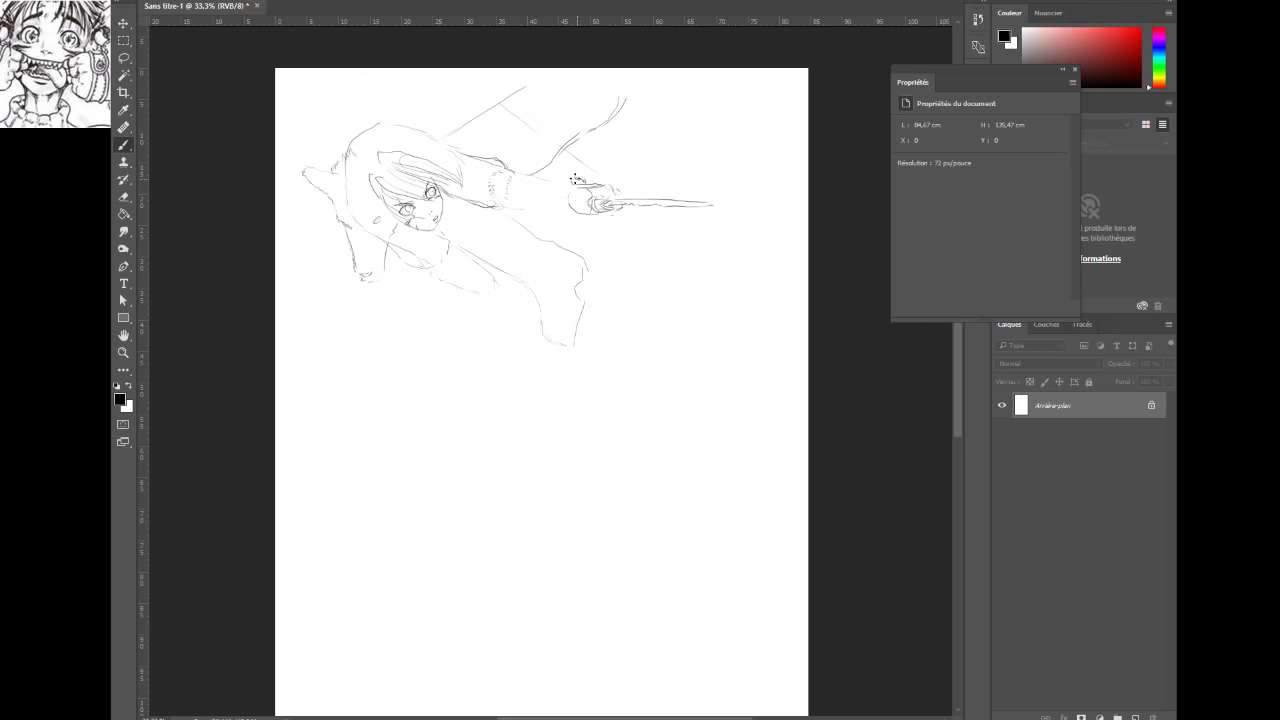
Draw a furry cuff behind the fist at the wrist and add hatch strokes along the line behind the head
drag(566, 179, 555, 192)
drag(550, 199, 566, 207)
drag(446, 134, 476, 117)
Strengthen the raised boot's outline and add its jagged sole edge, side stitching and crossed ankle straps
mouse_move(537, 237)
mouse_down()
mouse_move(580, 252)
mouse_move(587, 271)
mouse_move(582, 252)
mouse_up()
drag(580, 297, 577, 323)
drag(571, 345, 578, 284)
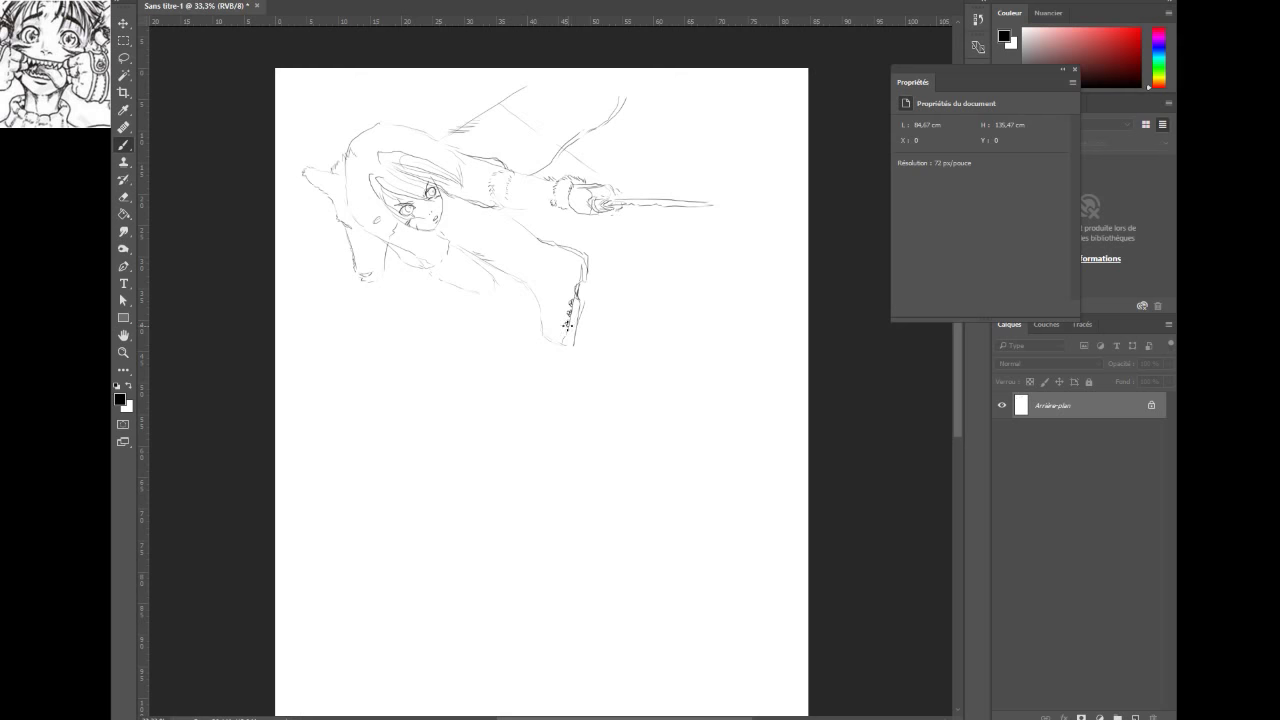
drag(567, 324, 559, 338)
drag(541, 322, 542, 284)
mouse_move(537, 276)
mouse_down()
mouse_move(553, 248)
mouse_move(543, 288)
mouse_up()
mouse_move(545, 243)
mouse_down()
mouse_move(541, 261)
mouse_move(548, 238)
mouse_move(576, 248)
mouse_up()
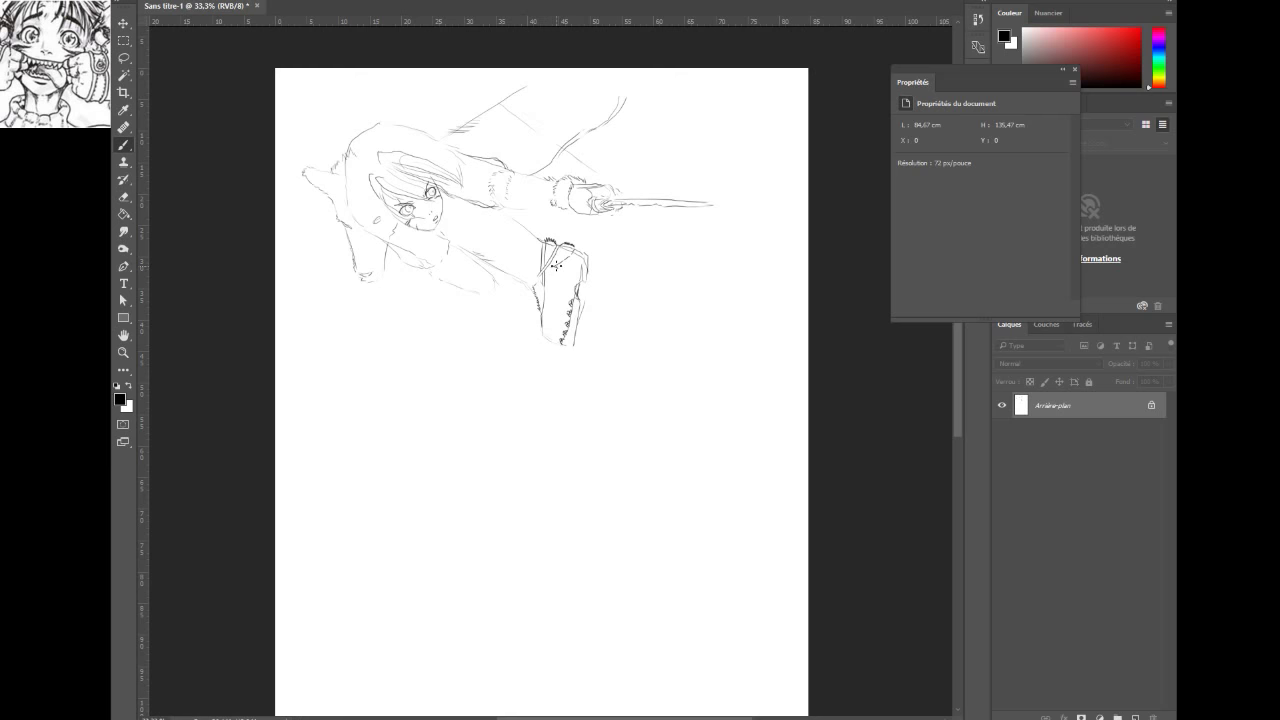
drag(560, 262, 562, 261)
drag(573, 278, 580, 279)
key(ctrl+z)
Draw fur bands along the extended arm's sleeve, fur on the lower shoulder, extra hair strands and fist details
drag(426, 270, 446, 278)
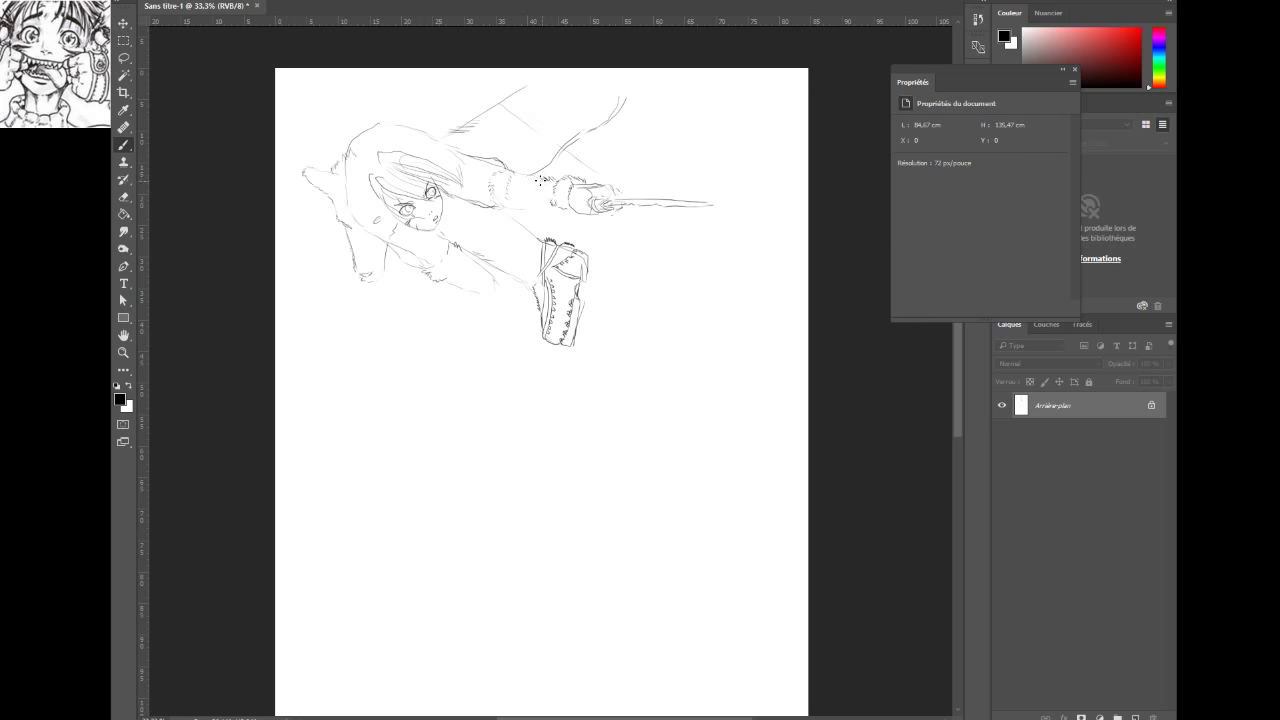
mouse_move(539, 188)
mouse_down()
mouse_move(538, 207)
mouse_move(557, 203)
mouse_up()
mouse_move(530, 211)
mouse_down()
mouse_move(522, 187)
mouse_move(535, 172)
mouse_move(508, 193)
mouse_move(515, 207)
mouse_up()
drag(428, 160, 459, 174)
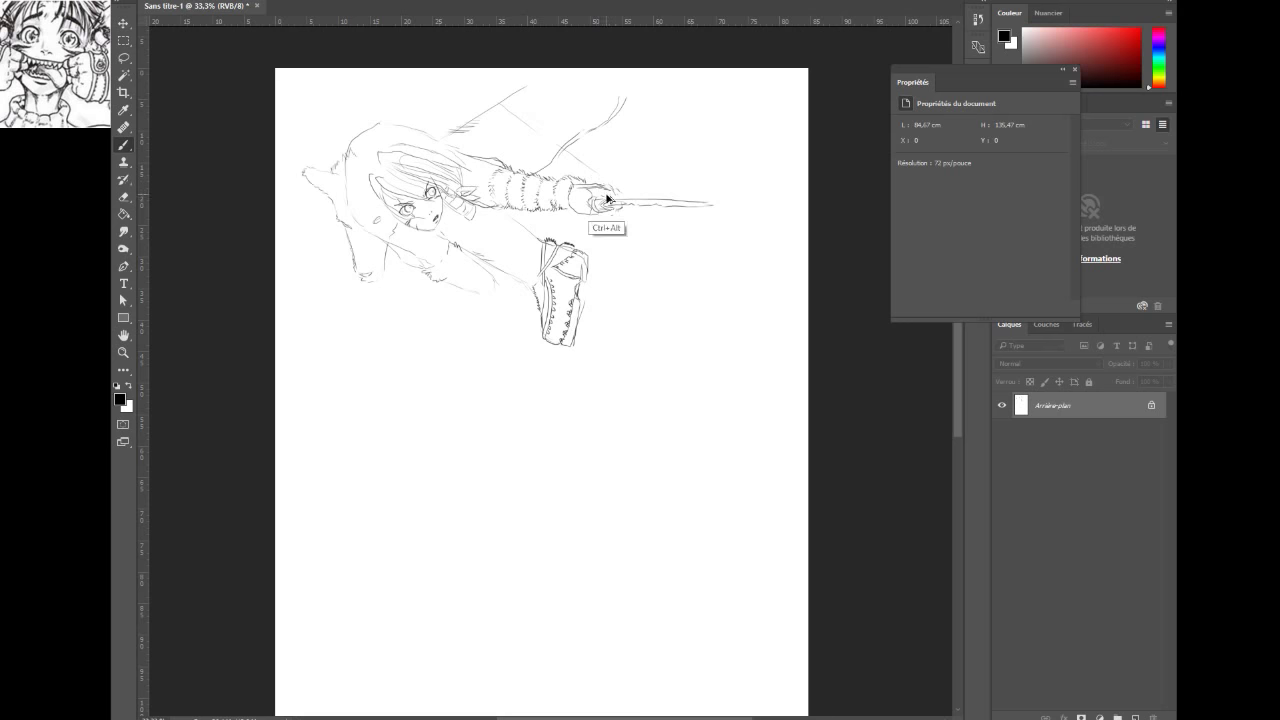
drag(601, 187, 617, 204)
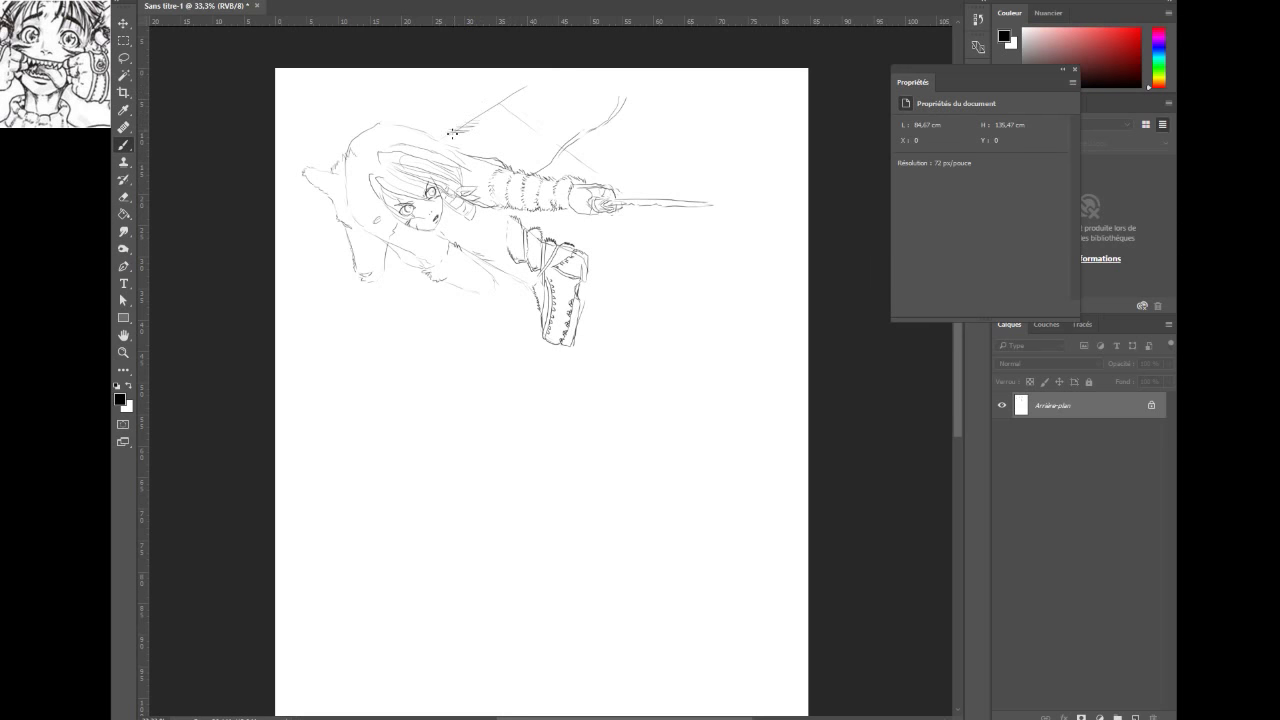
Darken the character's jawline and detail the wolf head beside it with an eye, brow and muzzle outline
mouse_move(442, 200)
mouse_down()
mouse_move(436, 190)
mouse_move(439, 219)
mouse_up()
mouse_move(437, 192)
mouse_down()
mouse_move(441, 221)
mouse_move(425, 230)
mouse_up()
drag(377, 222, 383, 223)
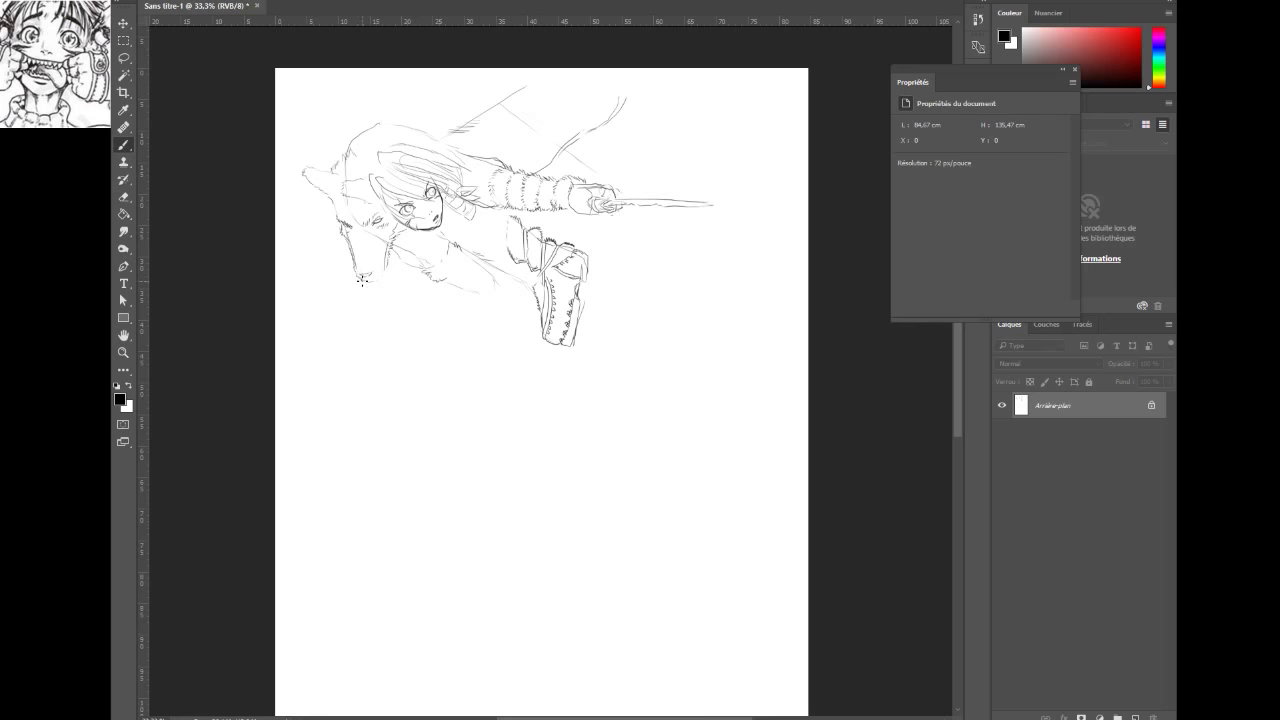
drag(362, 280, 388, 269)
drag(341, 191, 368, 198)
click(383, 196)
click(388, 200)
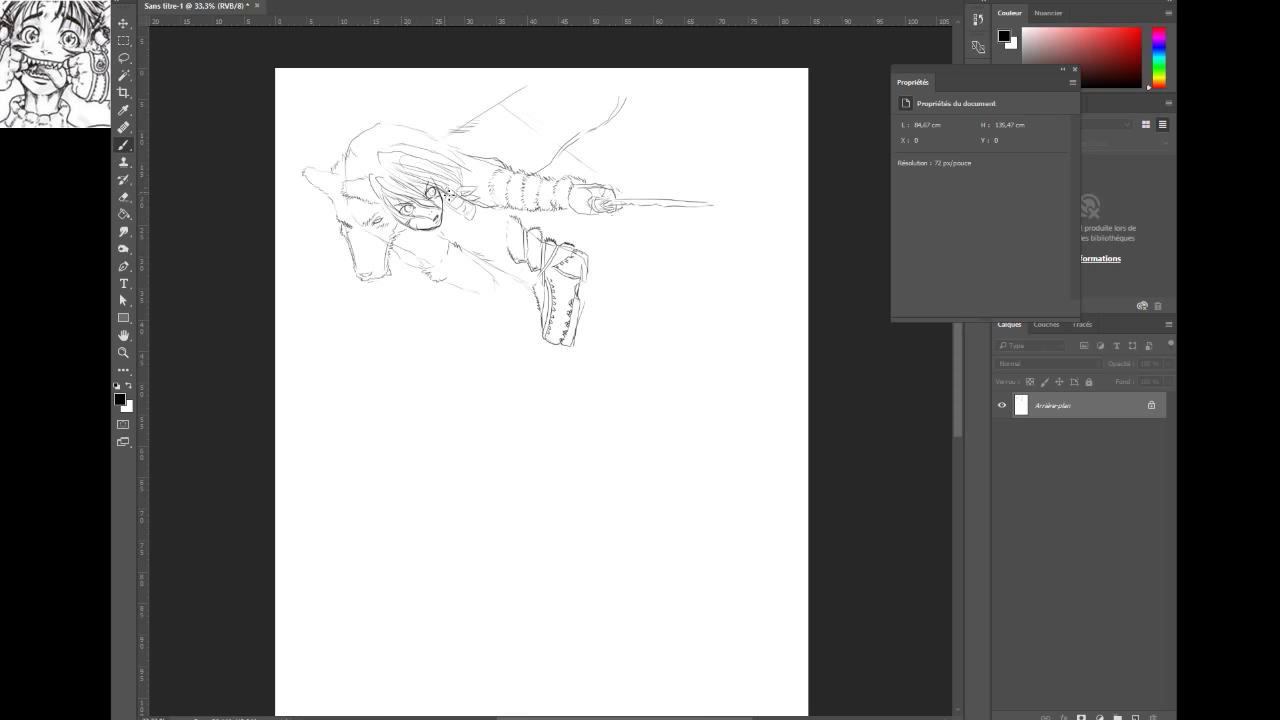
Add hair strands across the face and draw a long braid running below the extended arm
drag(397, 174, 428, 192)
drag(483, 223, 493, 218)
drag(542, 216, 556, 211)
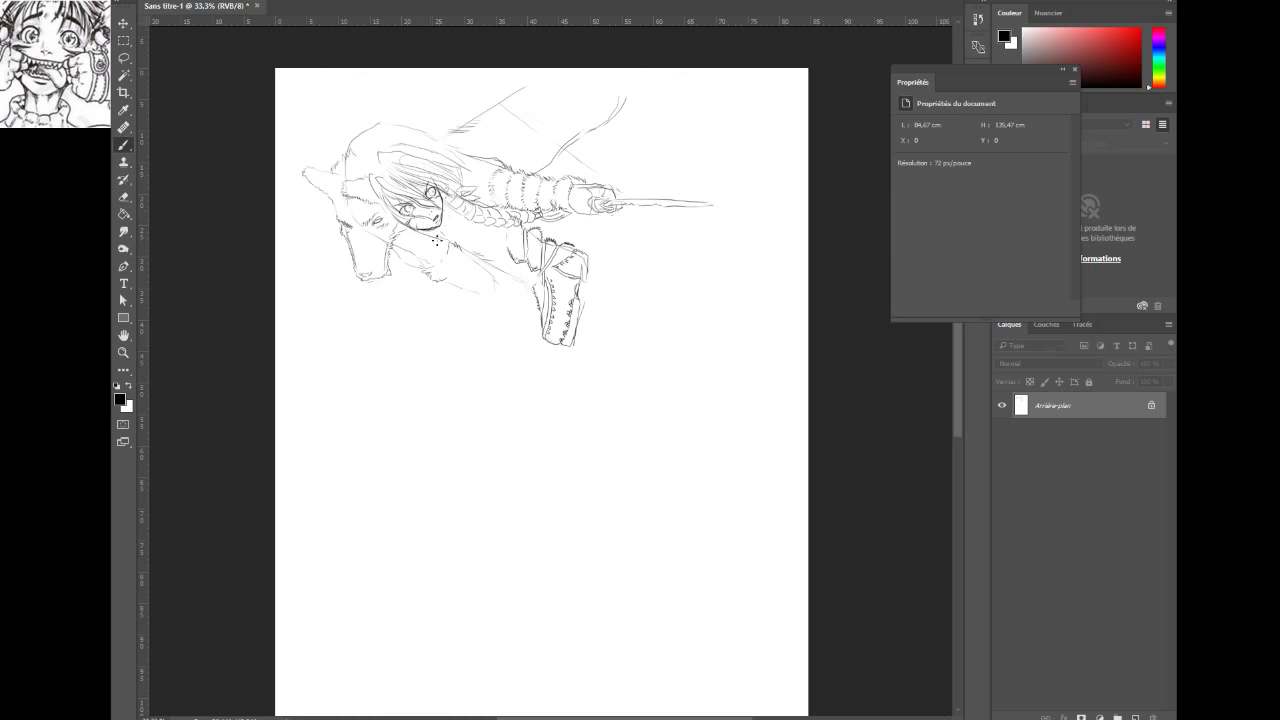
key(ctrl+z)
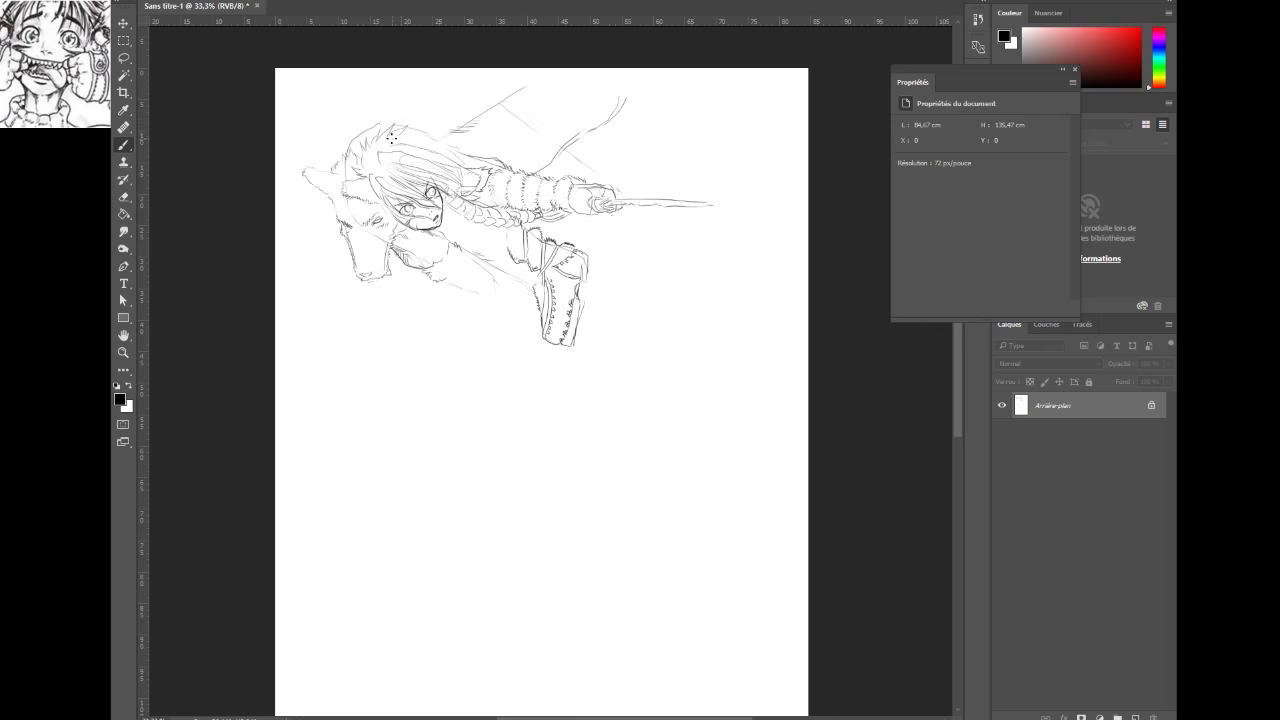
Draw spiky fur over the top of the head and shoulder, and add a strap piece at the raised thigh
drag(420, 137, 440, 135)
drag(450, 157, 466, 159)
drag(464, 180, 476, 174)
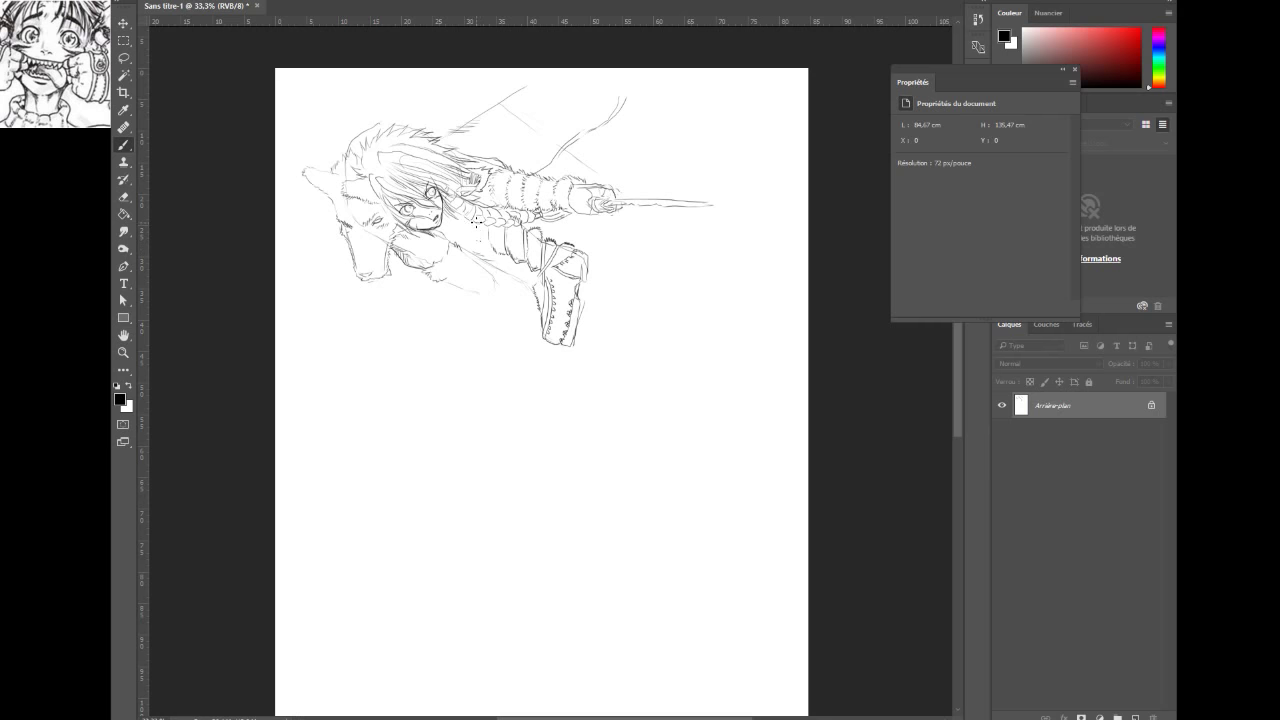
mouse_move(476, 224)
mouse_down()
mouse_move(477, 251)
mouse_move(491, 256)
mouse_up()
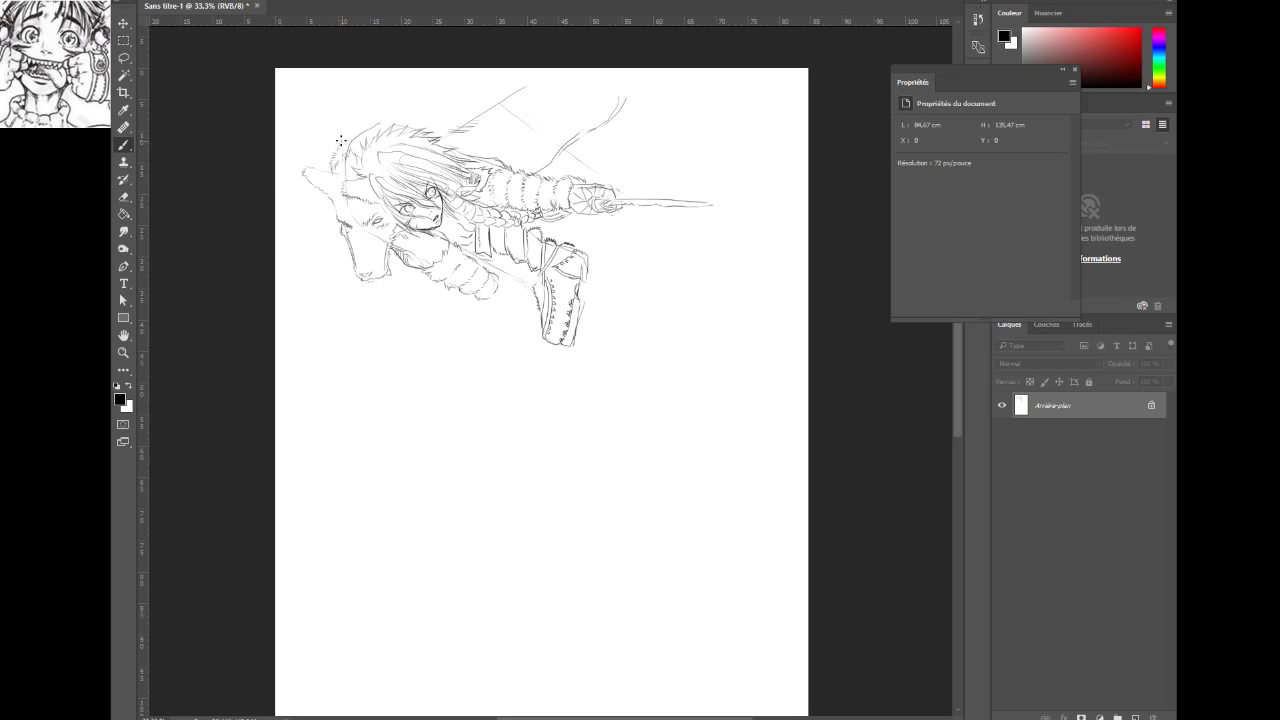
Add fur along the hood's outer edge and draw impact lines radiating around the head toward the page's upper corner
drag(346, 133, 334, 150)
mouse_move(332, 114)
mouse_down()
mouse_move(313, 89)
mouse_move(326, 91)
mouse_move(303, 118)
mouse_move(346, 86)
mouse_up()
drag(307, 143, 293, 140)
mouse_move(312, 134)
mouse_down()
mouse_move(261, 137)
mouse_move(302, 145)
mouse_move(270, 135)
mouse_move(293, 101)
mouse_move(298, 114)
mouse_move(270, 114)
mouse_move(320, 126)
mouse_move(276, 117)
mouse_move(310, 123)
mouse_move(276, 99)
mouse_move(320, 118)
mouse_move(292, 90)
mouse_move(324, 112)
mouse_move(338, 76)
mouse_move(354, 95)
mouse_move(354, 72)
mouse_move(350, 92)
mouse_move(346, 75)
mouse_move(365, 96)
mouse_move(382, 68)
mouse_up()
key(ctrl+z)
key(ctrl+z)
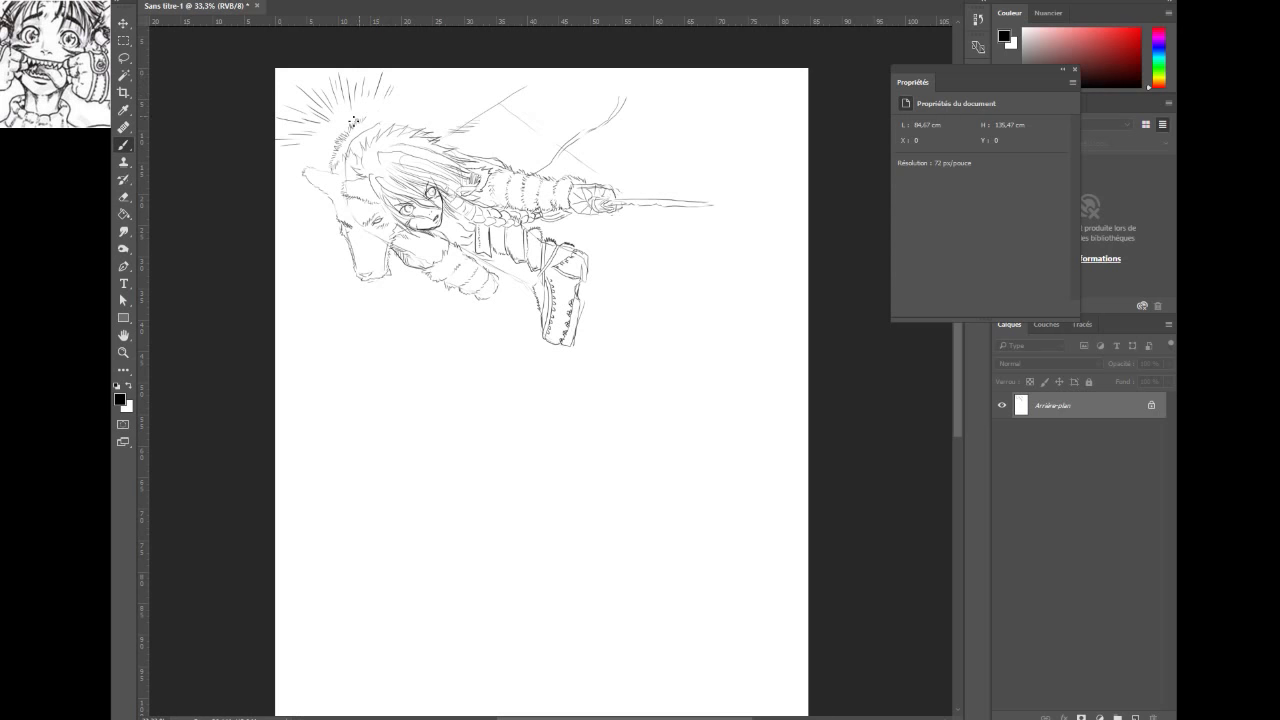
drag(304, 164, 276, 161)
mouse_move(319, 87)
mouse_down()
mouse_move(308, 70)
mouse_move(312, 107)
mouse_up()
drag(391, 74, 381, 88)
Draw the pelt's clawed paw trailing behind the head and darken the lines around the face
drag(470, 134, 501, 134)
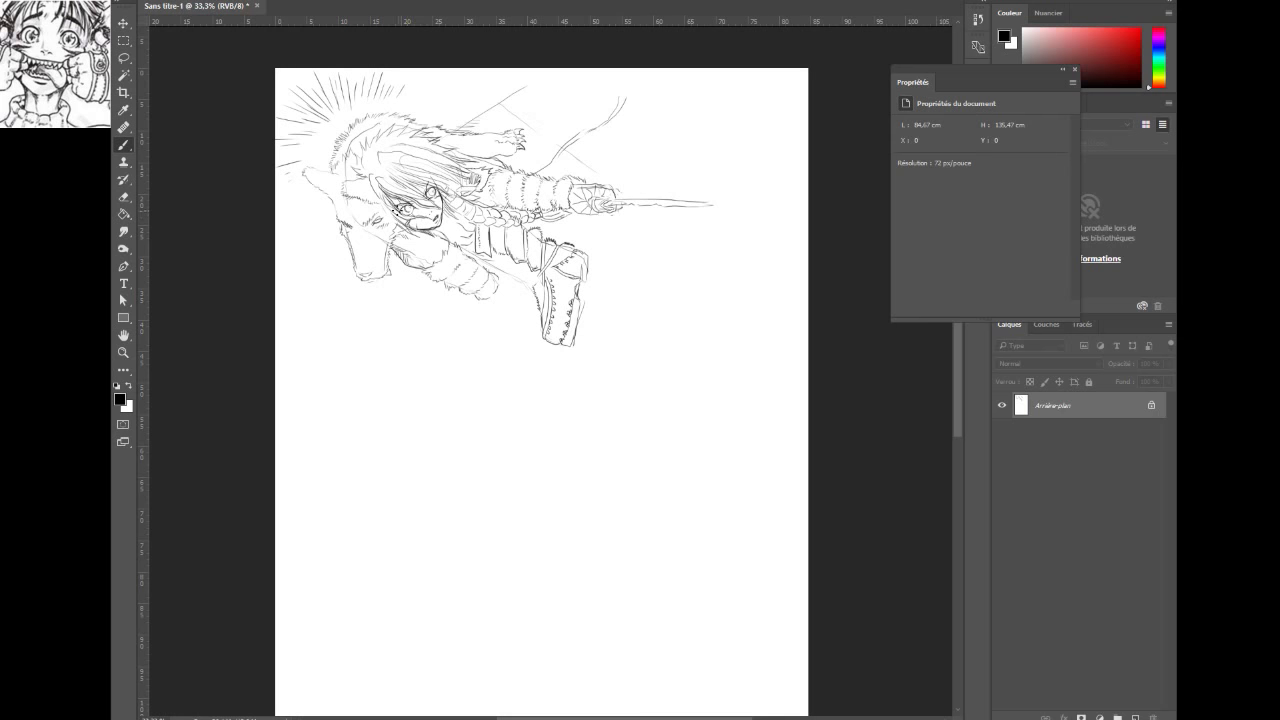
click(427, 217)
Draw slightly slanted speed lines trailing behind the raised boot, from its ankle down to the sole
drag(584, 255, 686, 271)
drag(584, 261, 708, 277)
key(ctrl+alt+z)
key(ctrl+alt+z)
key(ctrl+z)
key(ctrl+z)
mouse_move(591, 260)
mouse_down()
mouse_move(666, 277)
mouse_move(656, 280)
mouse_up()
key(ctrl+alt+z)
key(ctrl+alt+z)
mouse_move(604, 263)
mouse_down()
mouse_move(645, 272)
mouse_move(630, 278)
mouse_move(636, 300)
mouse_move(658, 311)
mouse_up()
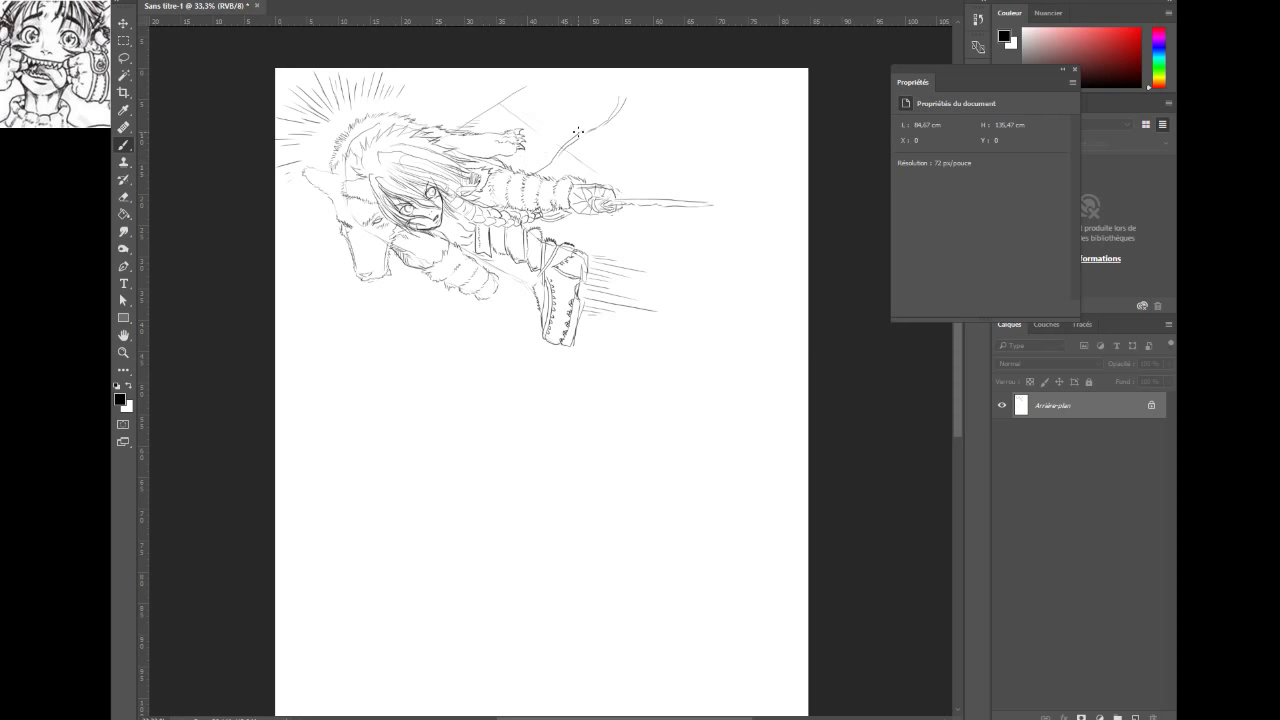
drag(591, 254, 638, 260)
key(ctrl+z)
drag(582, 323, 630, 333)
Draw slanted motion lines above the fist and blade, trailing down from the extended arm's shoulder
drag(569, 150, 662, 177)
key(ctrl+z)
mouse_move(570, 145)
mouse_down()
mouse_move(613, 170)
mouse_move(654, 180)
mouse_up()
drag(578, 161, 634, 186)
key(ctrl+z)
Hatch the raised boot's rear edge with short strokes from the sole up to the ankle
click(566, 340)
click(578, 333)
click(576, 326)
click(580, 316)
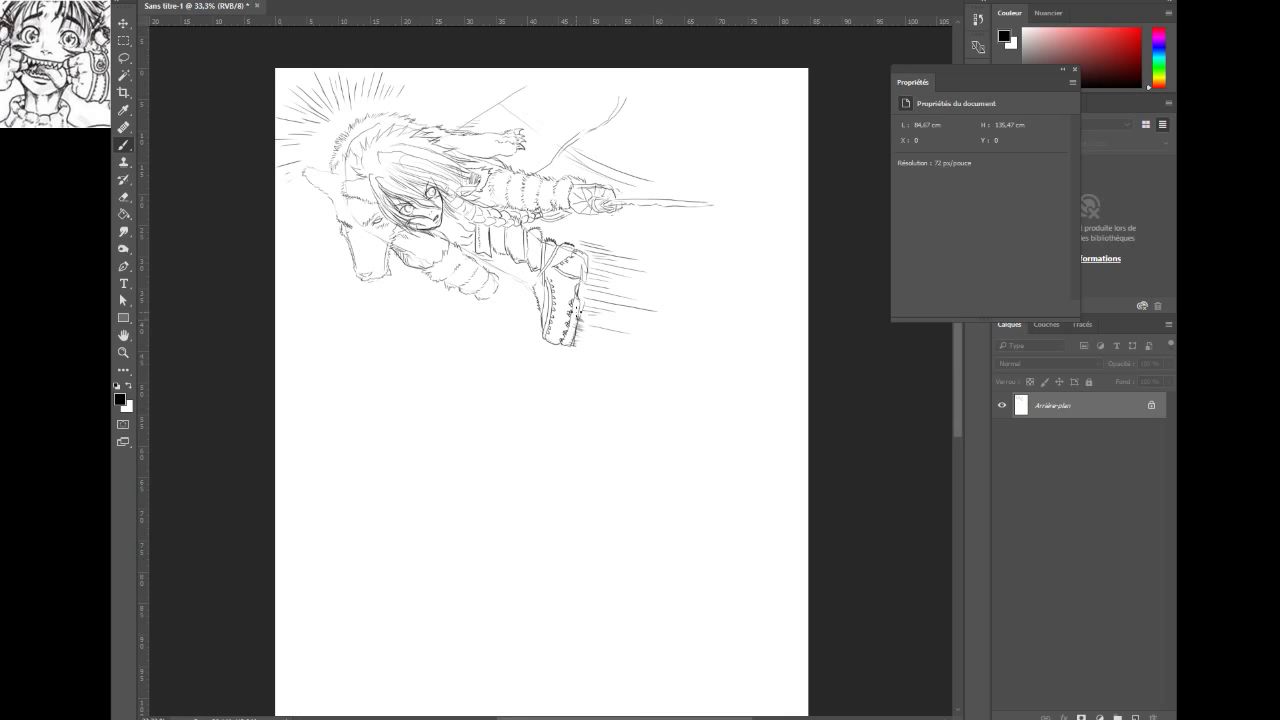
drag(578, 305, 590, 256)
drag(576, 347, 588, 350)
drag(578, 328, 584, 345)
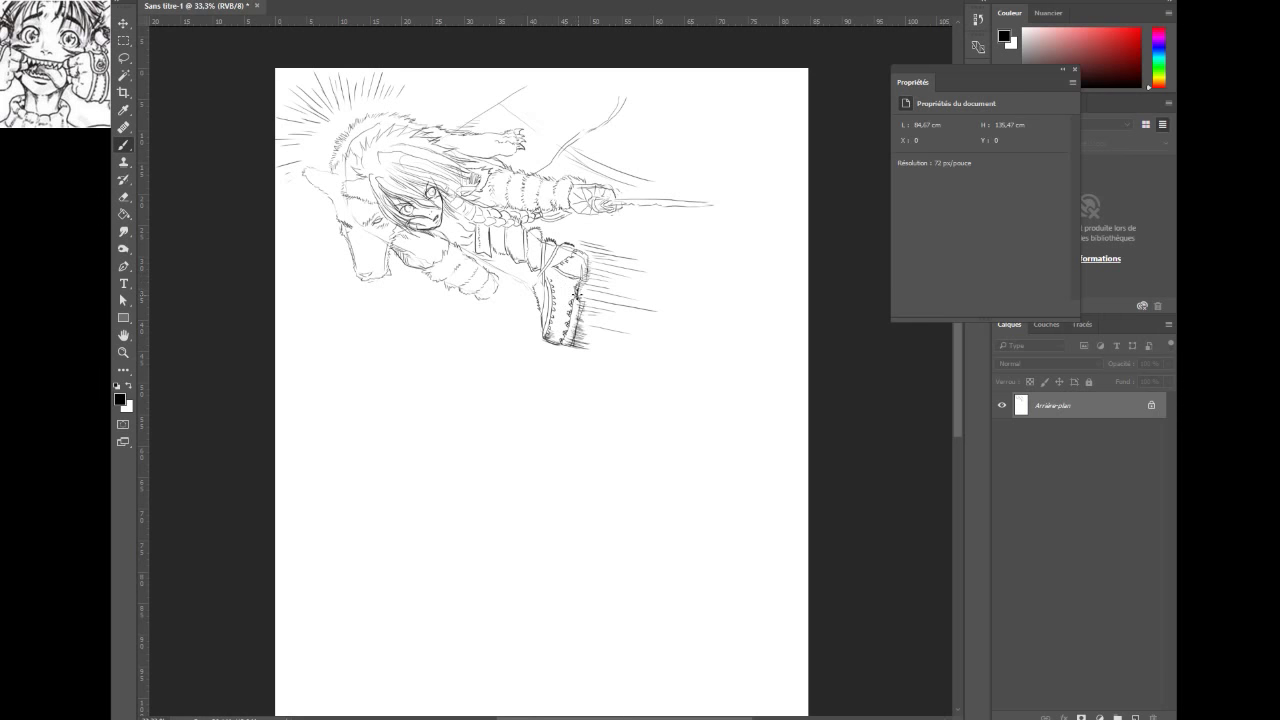
drag(578, 294, 586, 288)
click(581, 272)
Extend the lower arm with a fur cuff and a fingered hand beside the boot, and refine the blade-holding fist
drag(490, 302, 506, 300)
drag(594, 214, 598, 210)
drag(608, 188, 618, 205)
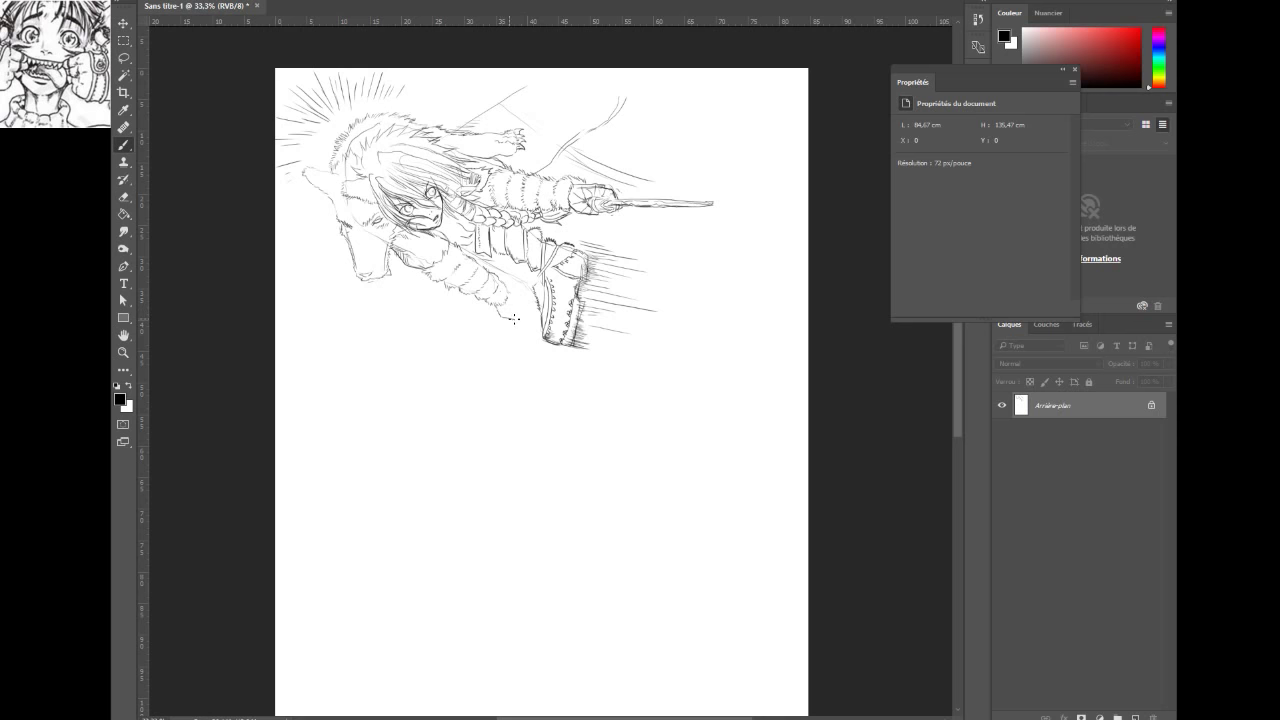
drag(518, 313, 515, 296)
mouse_move(520, 274)
mouse_down()
mouse_move(528, 262)
mouse_move(538, 274)
mouse_up()
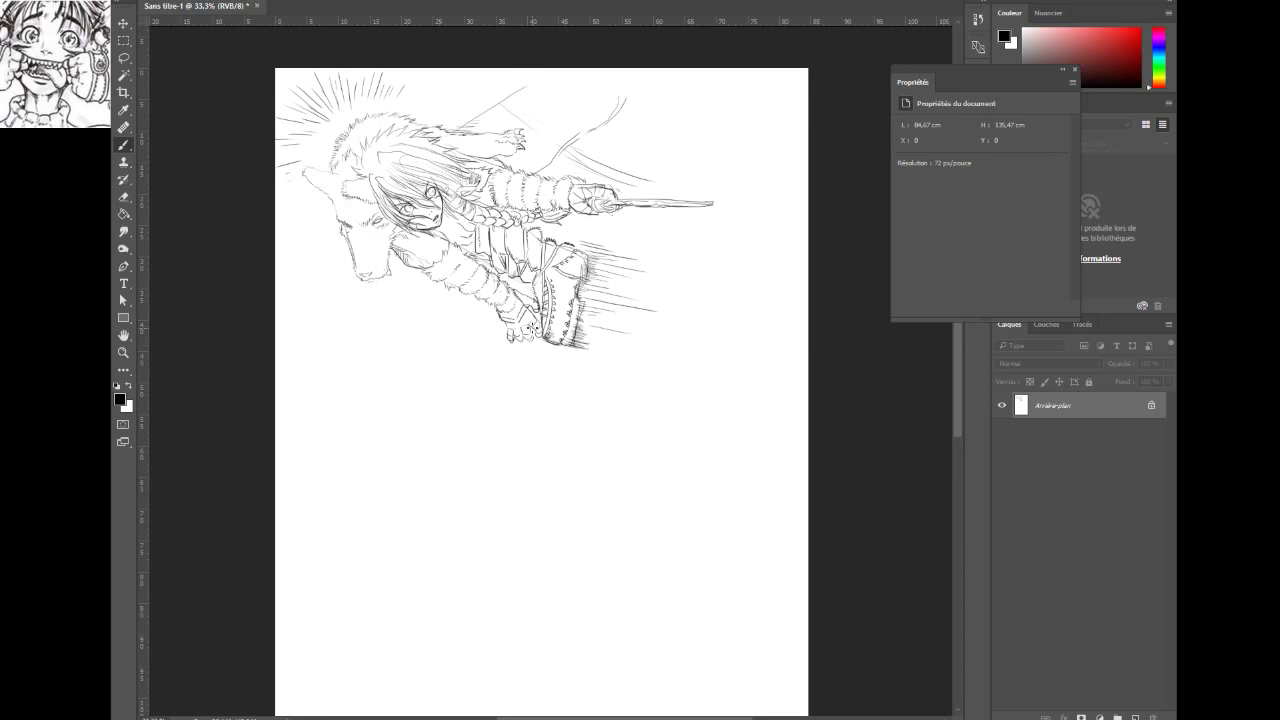
drag(533, 323, 535, 333)
Draw a long furry strip running diagonally across the back, above the extended arm
mouse_move(486, 82)
mouse_down()
mouse_move(508, 104)
mouse_move(524, 132)
mouse_up()
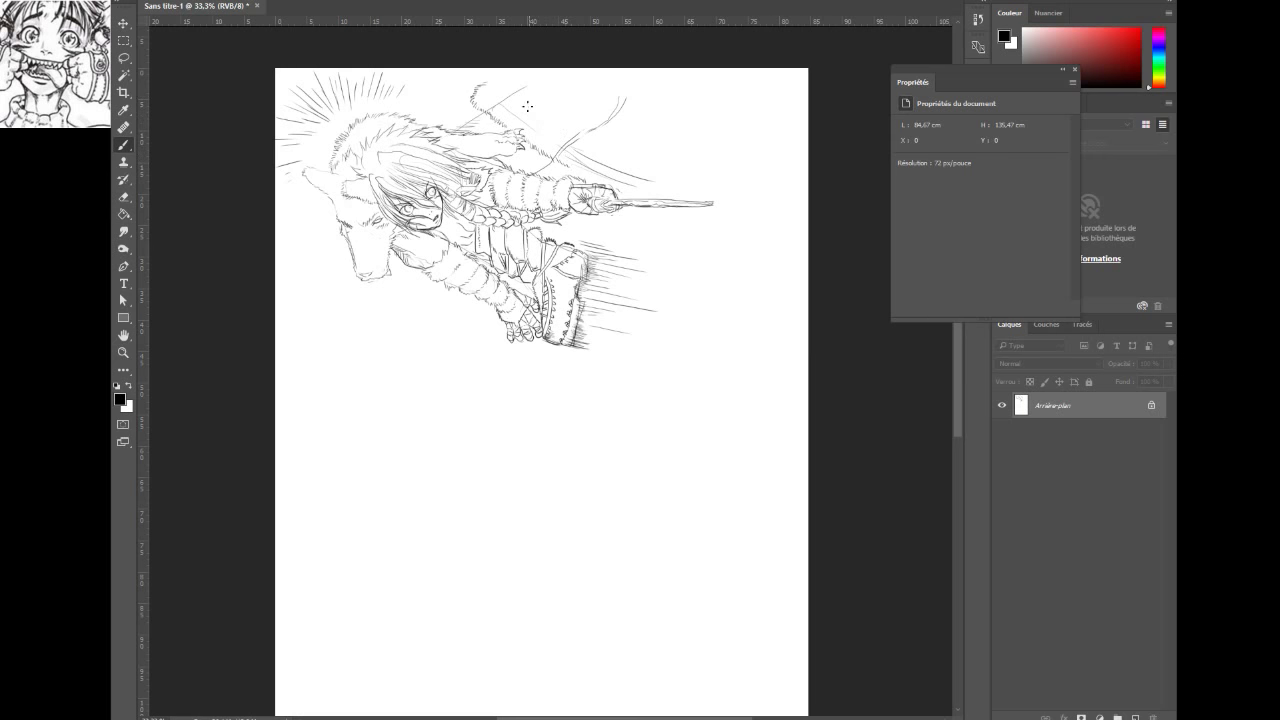
drag(483, 86, 499, 90)
drag(570, 141, 584, 146)
drag(496, 88, 525, 74)
Sketch a scale-patterned piece with a rounded end at the page's upper edge, above the furry strip
drag(608, 105, 622, 81)
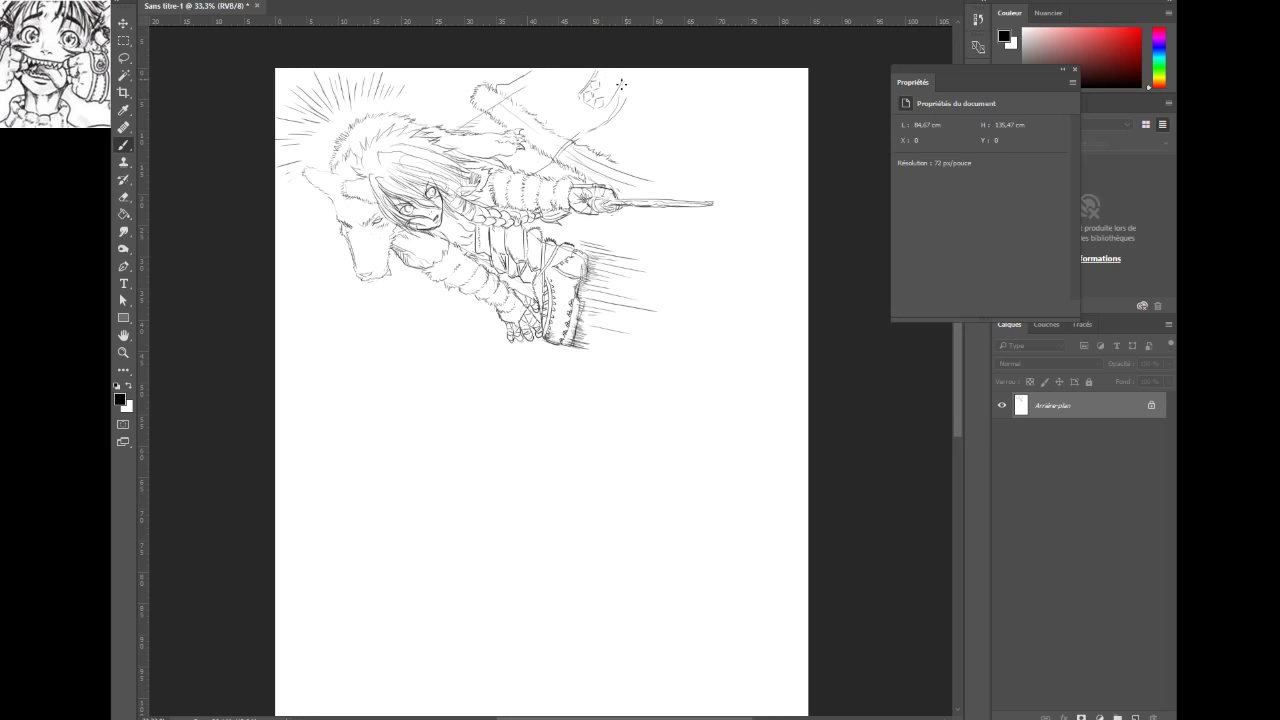
drag(622, 85, 617, 97)
drag(620, 85, 603, 108)
click(597, 115)
Hatch a flat horizontal ground shadow in the empty area beneath the figure
drag(386, 438, 572, 421)
key(ctrl+z)
drag(378, 439, 506, 430)
key(ctrl+z)
mouse_move(378, 438)
mouse_down()
mouse_move(506, 433)
mouse_move(368, 434)
mouse_move(473, 430)
mouse_move(381, 429)
mouse_move(463, 428)
mouse_move(378, 440)
mouse_move(438, 445)
mouse_up()
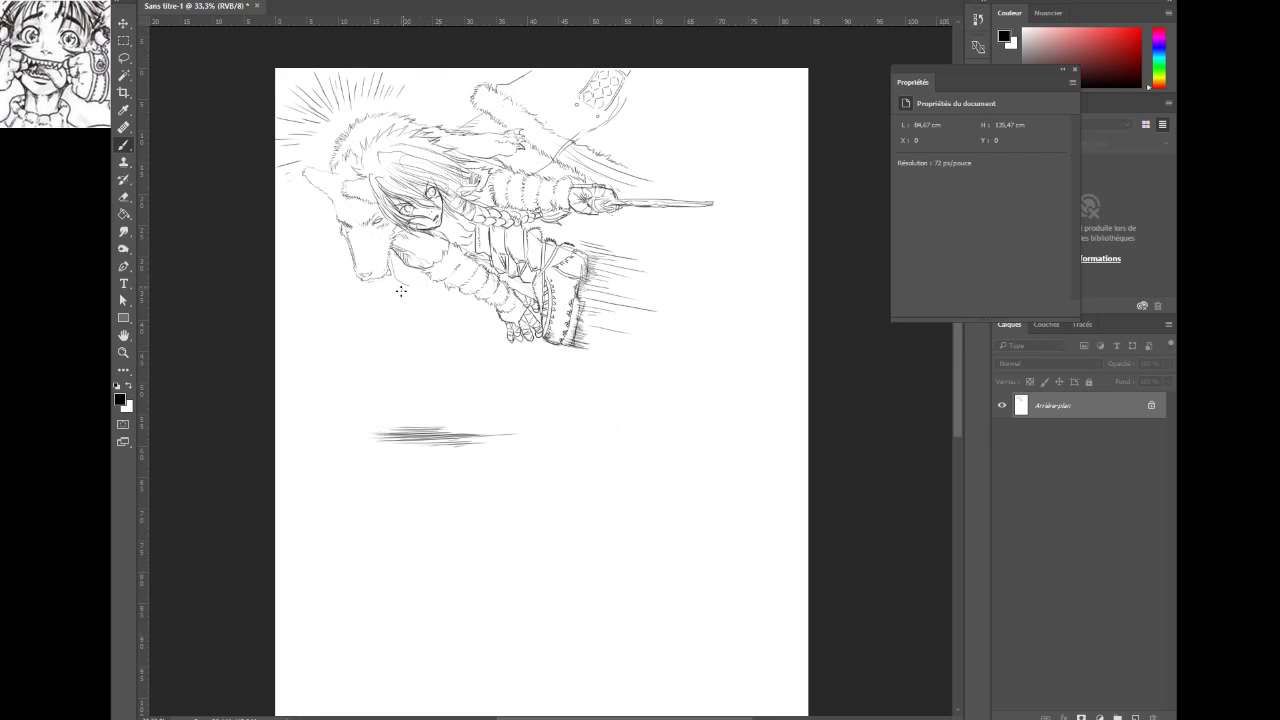
Sketch a second forearm hanging below the wolf head, with furry sleeve bands and a rough fist
drag(398, 297, 432, 297)
mouse_move(410, 300)
mouse_down()
mouse_move(438, 293)
mouse_move(400, 287)
mouse_move(434, 331)
mouse_up()
drag(414, 305, 447, 342)
drag(456, 356, 487, 384)
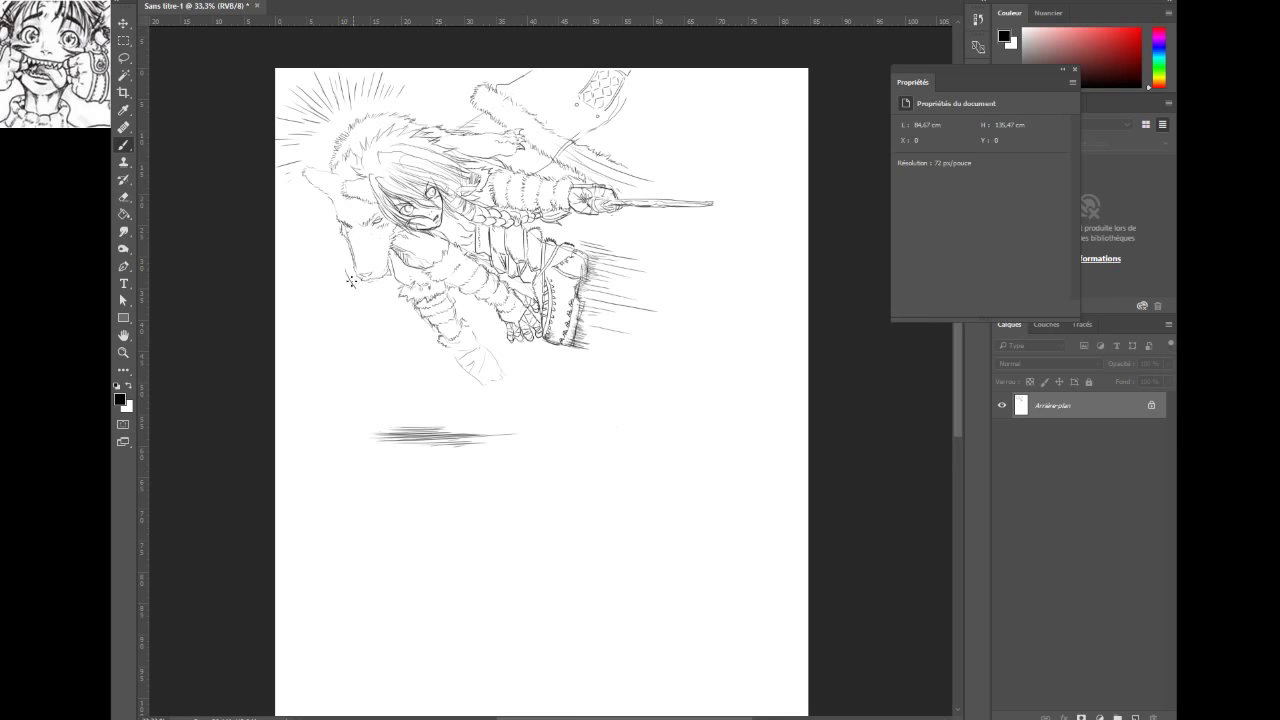
Finish the hanging arm's wrapped fist and add short motion marks beside the arm and below the wolf's muzzle
key(ctrl+z)
drag(349, 276, 363, 288)
drag(478, 346, 473, 362)
mouse_move(486, 352)
mouse_down()
mouse_move(475, 376)
mouse_move(488, 386)
mouse_move(502, 372)
mouse_move(484, 380)
mouse_up()
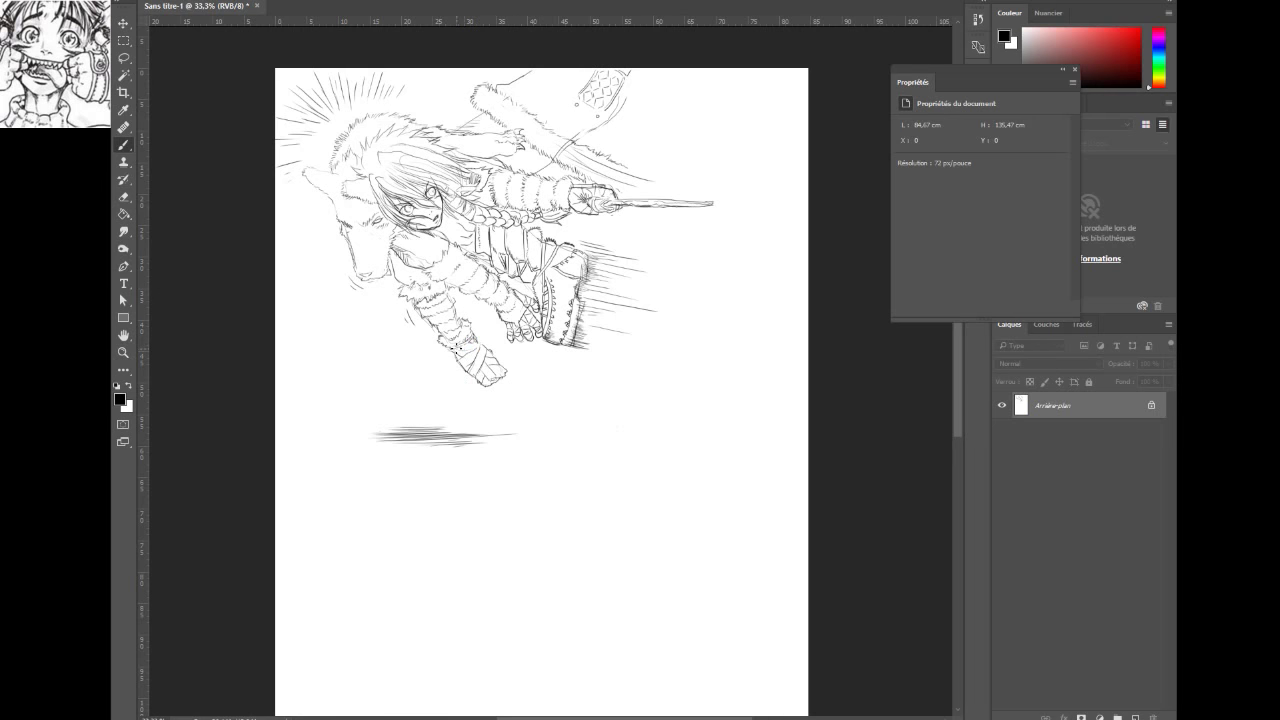
drag(468, 346, 455, 346)
drag(450, 361, 457, 375)
drag(327, 68, 330, 90)
Sketch the outline of the rear leg and its planted boot to the right of the ground shadow
mouse_move(649, 319)
mouse_down()
mouse_move(680, 387)
mouse_move(641, 415)
mouse_move(638, 434)
mouse_move(690, 437)
mouse_up()
key(ctrl+z)
drag(648, 437, 688, 437)
mouse_move(676, 397)
mouse_down()
mouse_move(635, 414)
mouse_move(640, 438)
mouse_move(715, 429)
mouse_move(736, 412)
mouse_move(692, 301)
mouse_up()
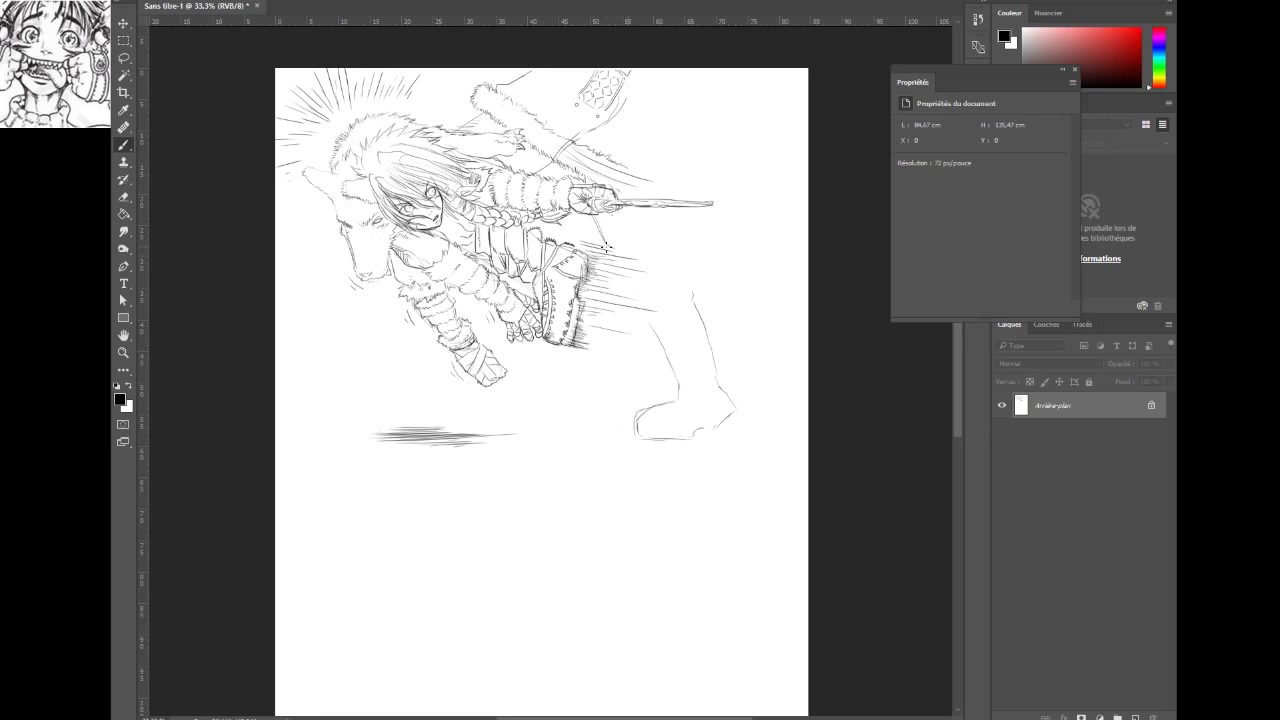
Draw a striped, fur-edged panel over the rear thigh, a long cape edge above it and the rear boot's top line
drag(675, 233, 687, 271)
mouse_move(692, 288)
mouse_down()
mouse_move(708, 316)
mouse_move(639, 305)
mouse_up()
mouse_move(651, 210)
mouse_down()
mouse_move(653, 256)
mouse_move(665, 216)
mouse_move(664, 256)
mouse_up()
drag(668, 218, 677, 268)
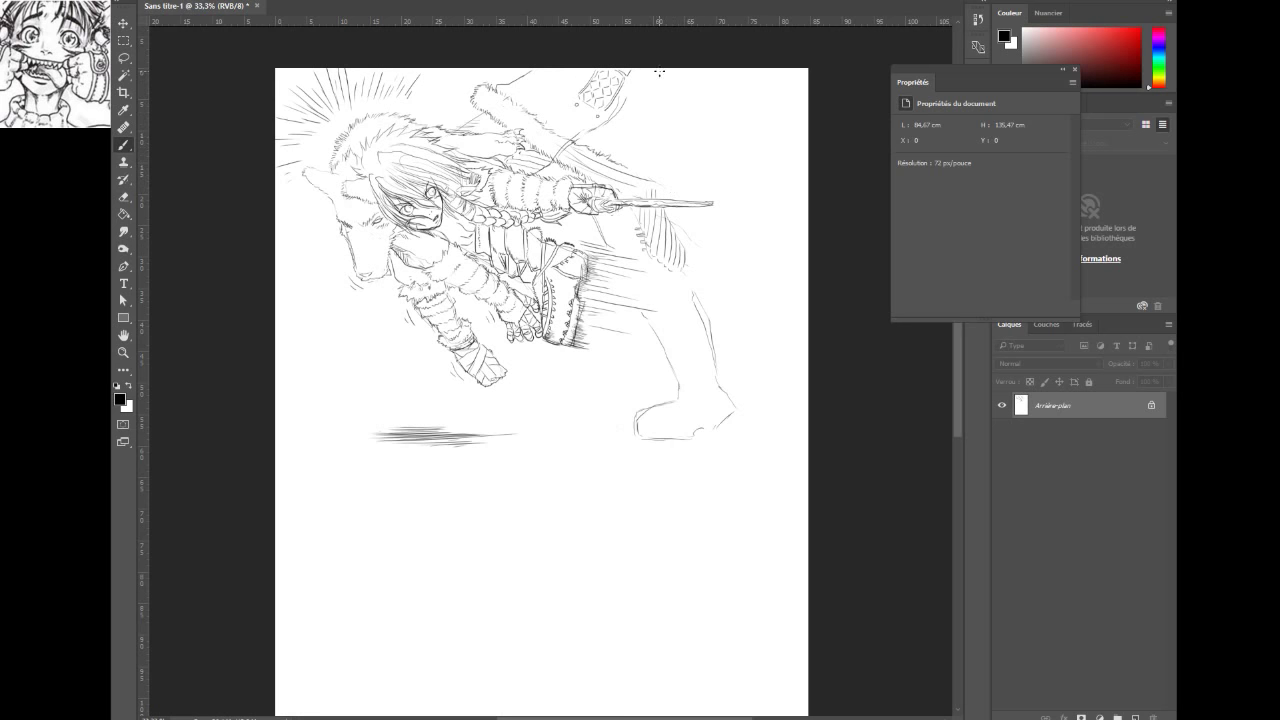
drag(659, 74, 694, 180)
mouse_move(699, 374)
mouse_down()
mouse_move(713, 365)
mouse_move(716, 382)
mouse_up()
Add two new layers and draw the planted boot's heel and crossed straps around the rear shin on the uppermost layer
double_click(1121, 713)
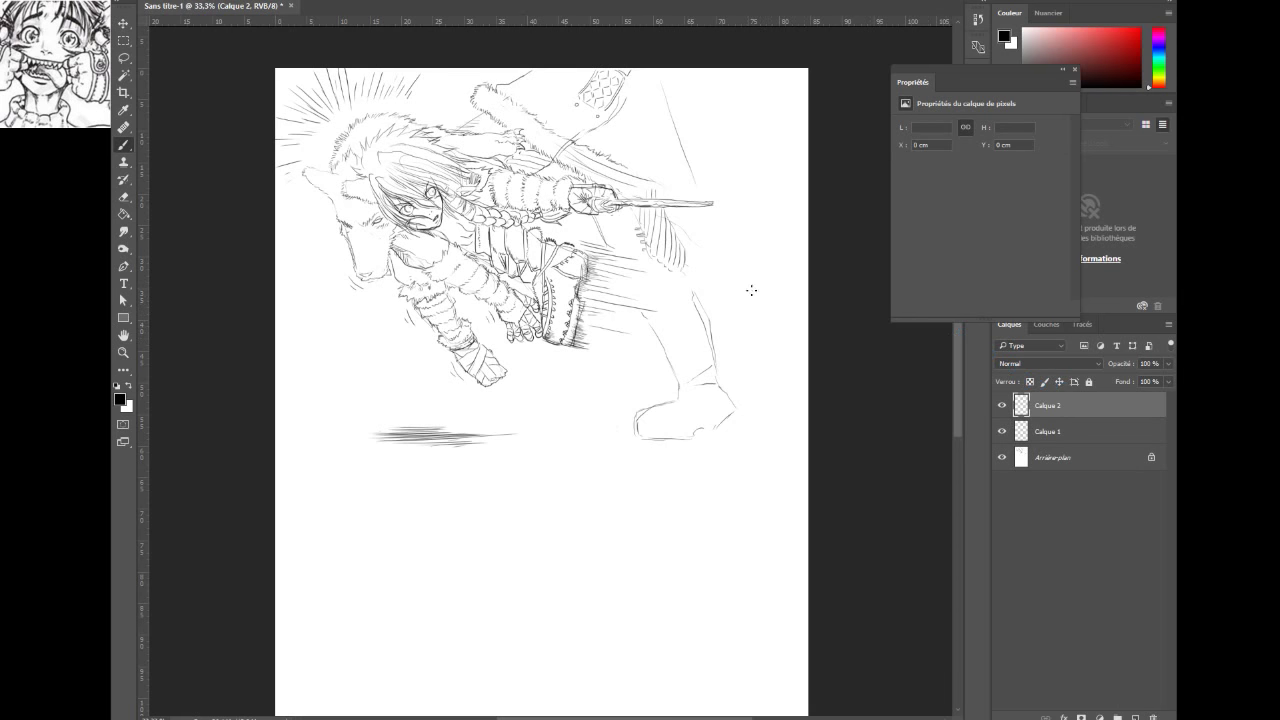
click(714, 361)
drag(714, 361, 718, 366)
drag(710, 434, 740, 414)
drag(690, 376, 716, 362)
drag(689, 365, 718, 359)
mouse_move(690, 354)
mouse_down()
mouse_move(712, 345)
mouse_move(688, 344)
mouse_move(705, 326)
mouse_move(716, 336)
mouse_move(686, 330)
mouse_move(697, 310)
mouse_move(712, 322)
mouse_up()
drag(687, 335, 704, 323)
drag(678, 384, 675, 391)
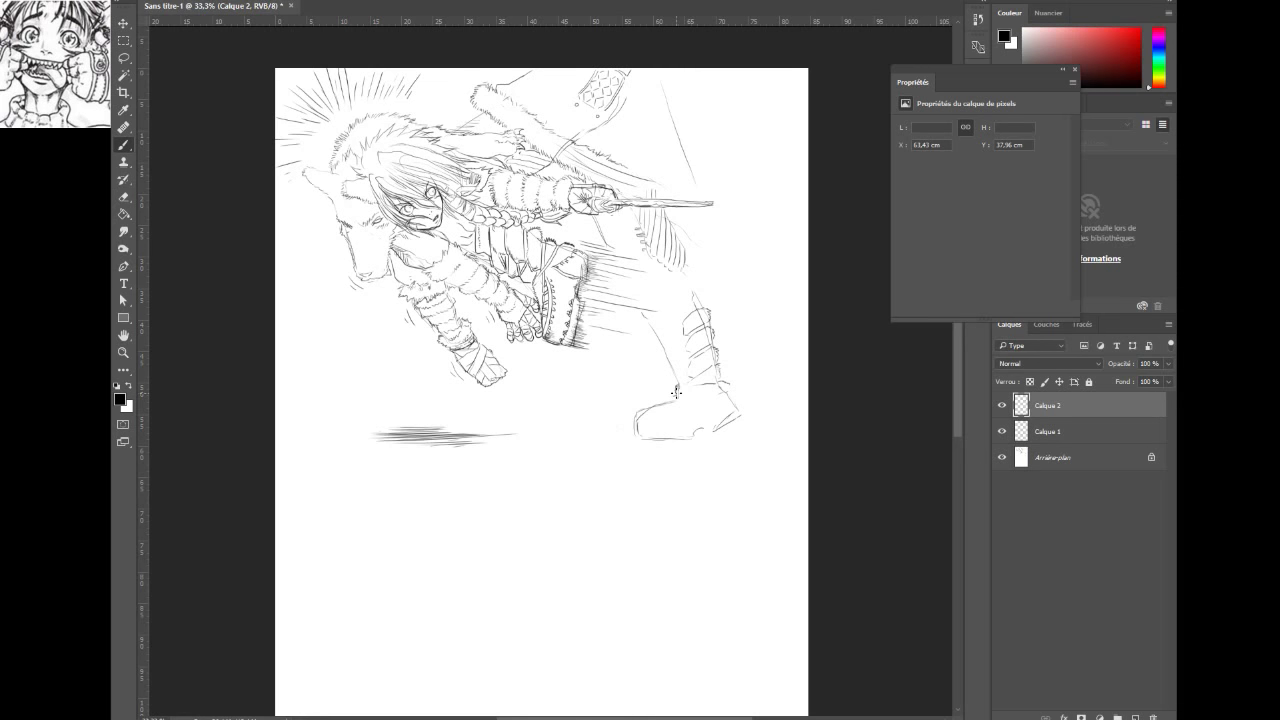
Add the lacing and tongue details to the front of the planted boot
drag(665, 400, 656, 406)
key(ctrl+alt+z)
mouse_move(654, 408)
mouse_down()
mouse_move(639, 412)
mouse_move(672, 412)
mouse_up()
key(ctrl+z)
Draw long speed lines from the raised boot's ankle across to the rear knee, undoing the unsatisfactory strokes
drag(628, 293, 706, 304)
key(ctrl+z)
mouse_move(622, 292)
mouse_down()
mouse_move(745, 312)
mouse_move(706, 305)
mouse_up()
key(ctrl+z)
drag(618, 284, 700, 297)
key(ctrl+z)
drag(615, 284, 730, 297)
key(ctrl+z)
key(ctrl+z)
key(ctrl+z)
drag(646, 283, 722, 300)
key(ctrl+z)
key(ctrl+z)
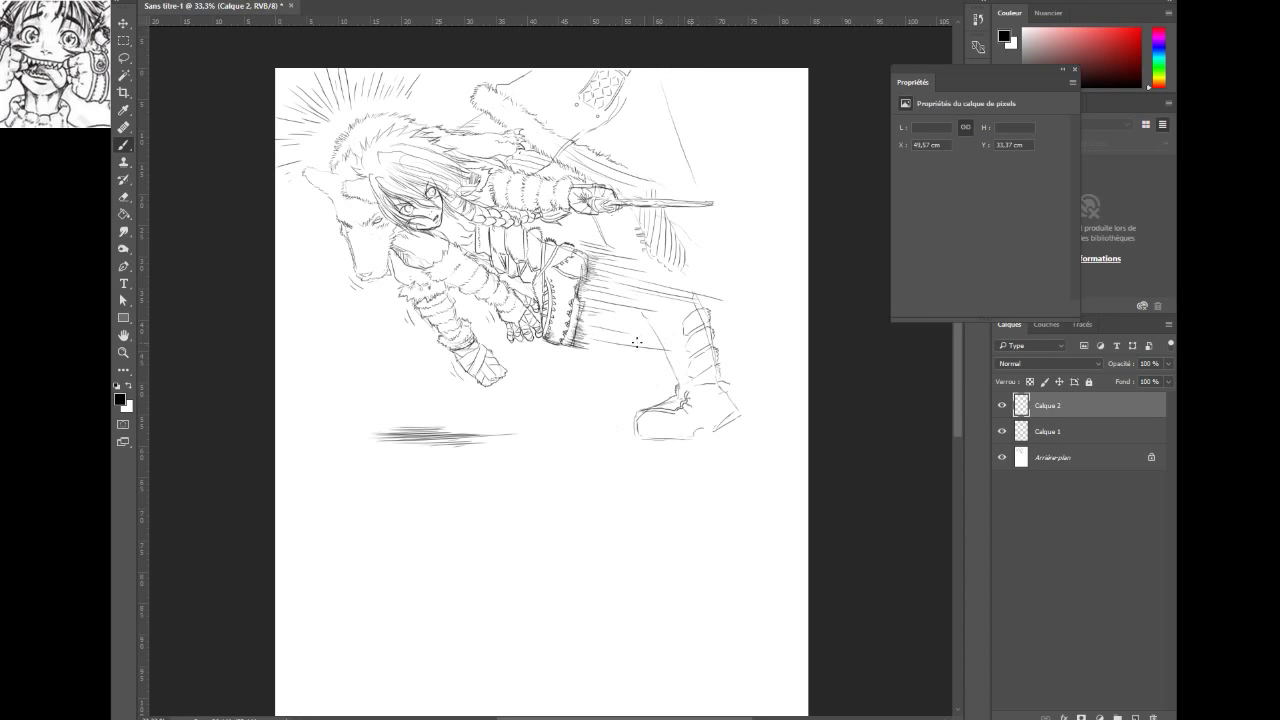
Fill the gap between the raised boot's sole and the rear shin with more long speed lines
mouse_move(630, 349)
mouse_down()
mouse_move(606, 337)
mouse_move(662, 368)
mouse_up()
key(ctrl+z)
drag(594, 342, 669, 350)
drag(634, 277, 686, 287)
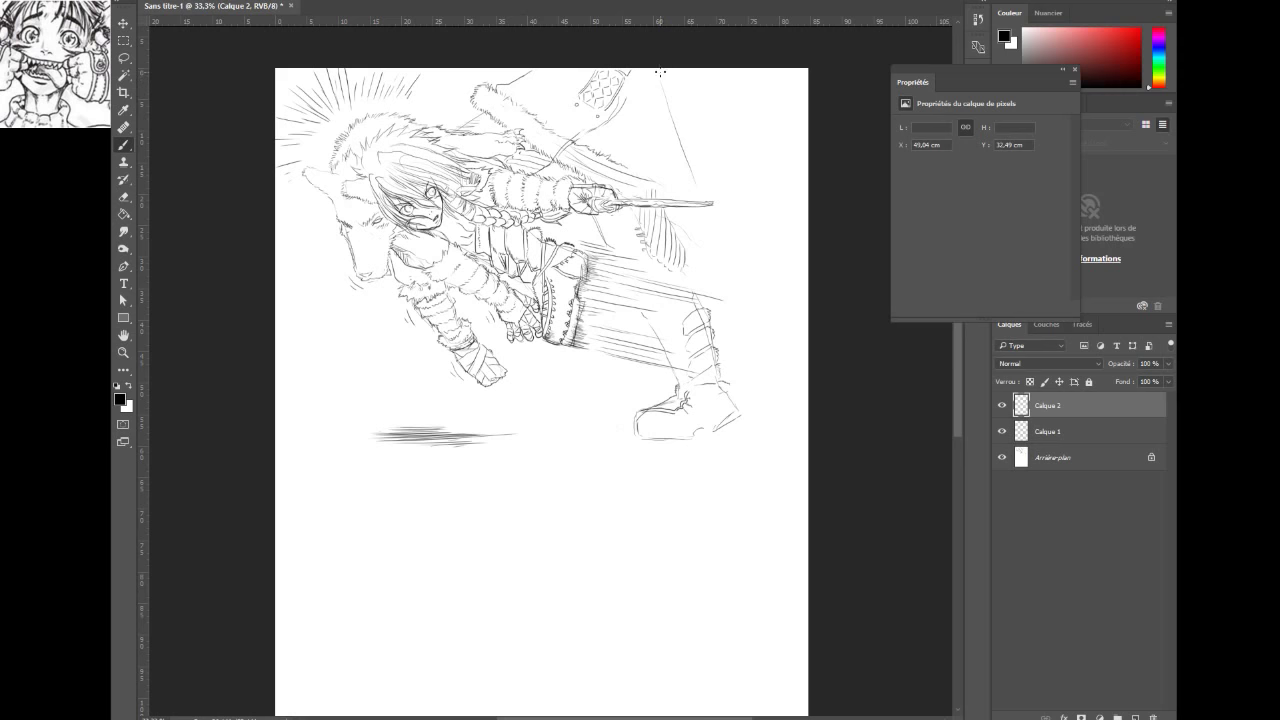
Reinforce the long cape edge above the blade and draw wrapped cloth folds around the rear knee and shin
drag(664, 82, 688, 165)
scroll(606, 372, up, 1)
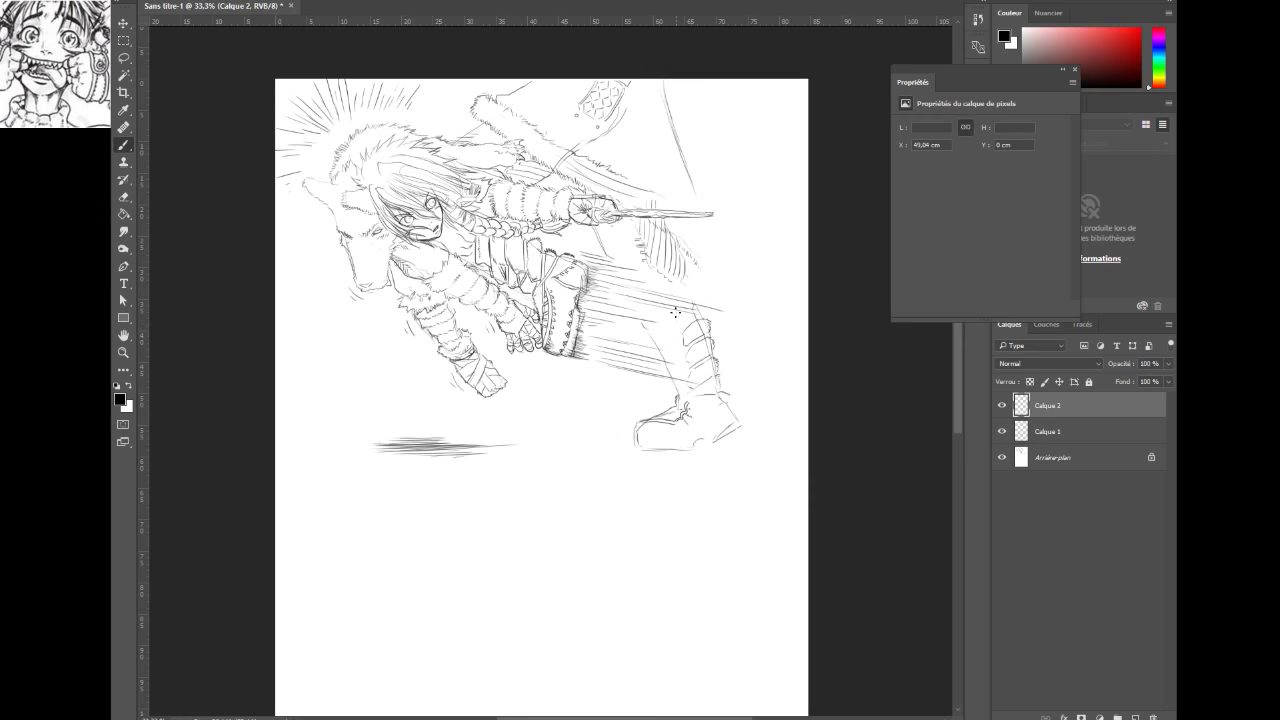
mouse_move(675, 312)
mouse_down()
mouse_move(661, 322)
mouse_move(672, 337)
mouse_up()
drag(666, 378, 677, 369)
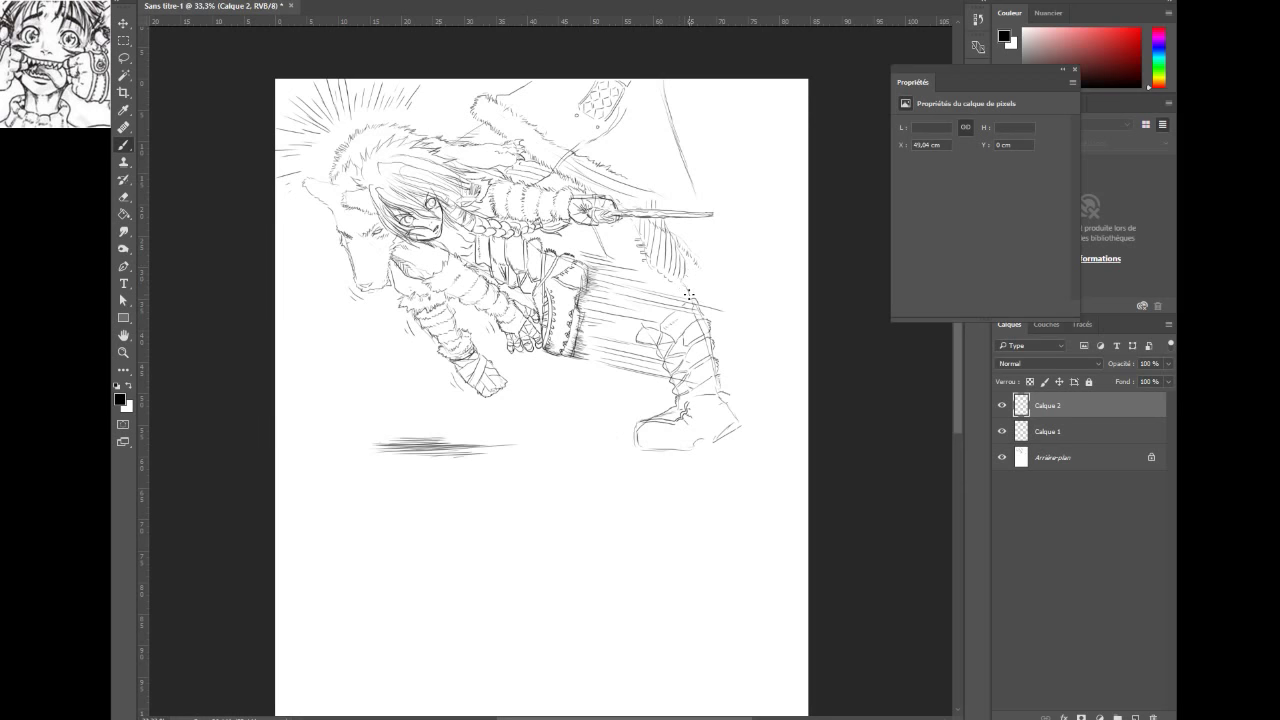
Add fur to the striped thigh panel's edge and draw a second curved line along the cape's outer edge
drag(648, 267, 658, 283)
drag(650, 275, 655, 280)
drag(672, 112, 716, 185)
key(ctrl+z)
drag(672, 116, 712, 190)
Hatch the cape folds below the scale-patterned piece with short strokes, and make the Arrière-plan layer active
mouse_move(586, 145)
mouse_down()
mouse_move(600, 151)
mouse_move(624, 125)
mouse_up()
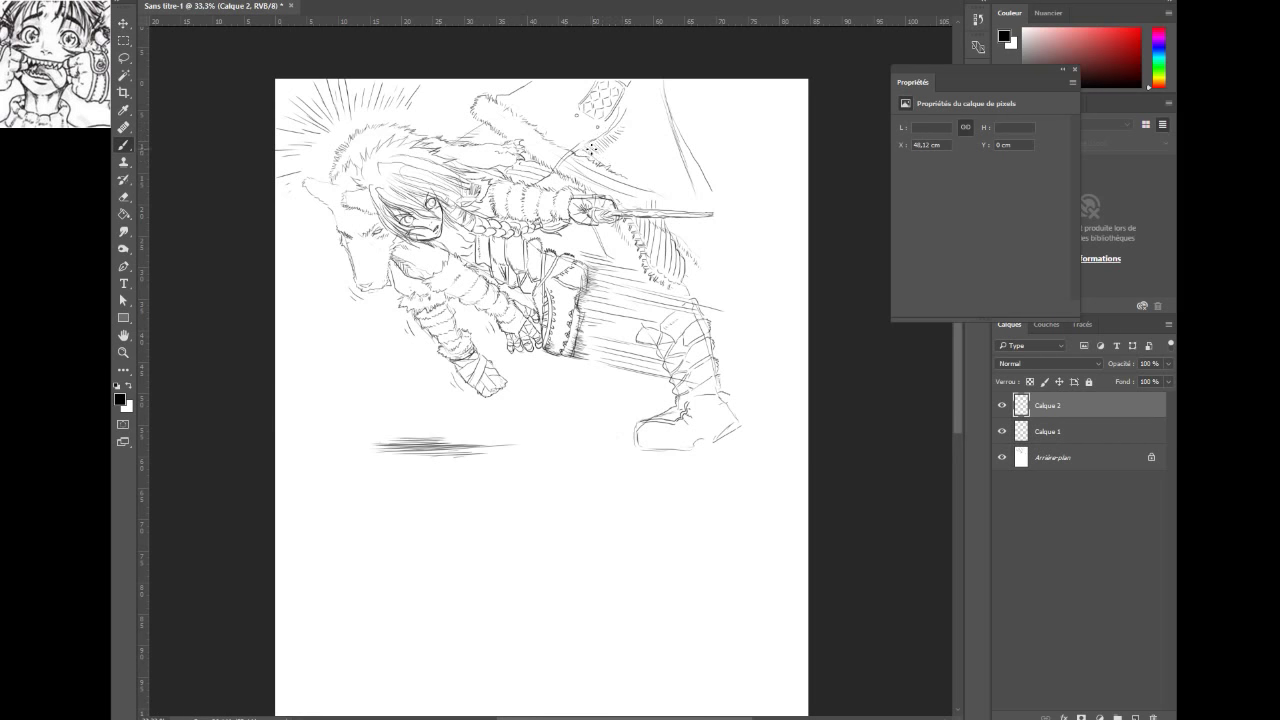
drag(595, 152, 620, 148)
click(1072, 457)
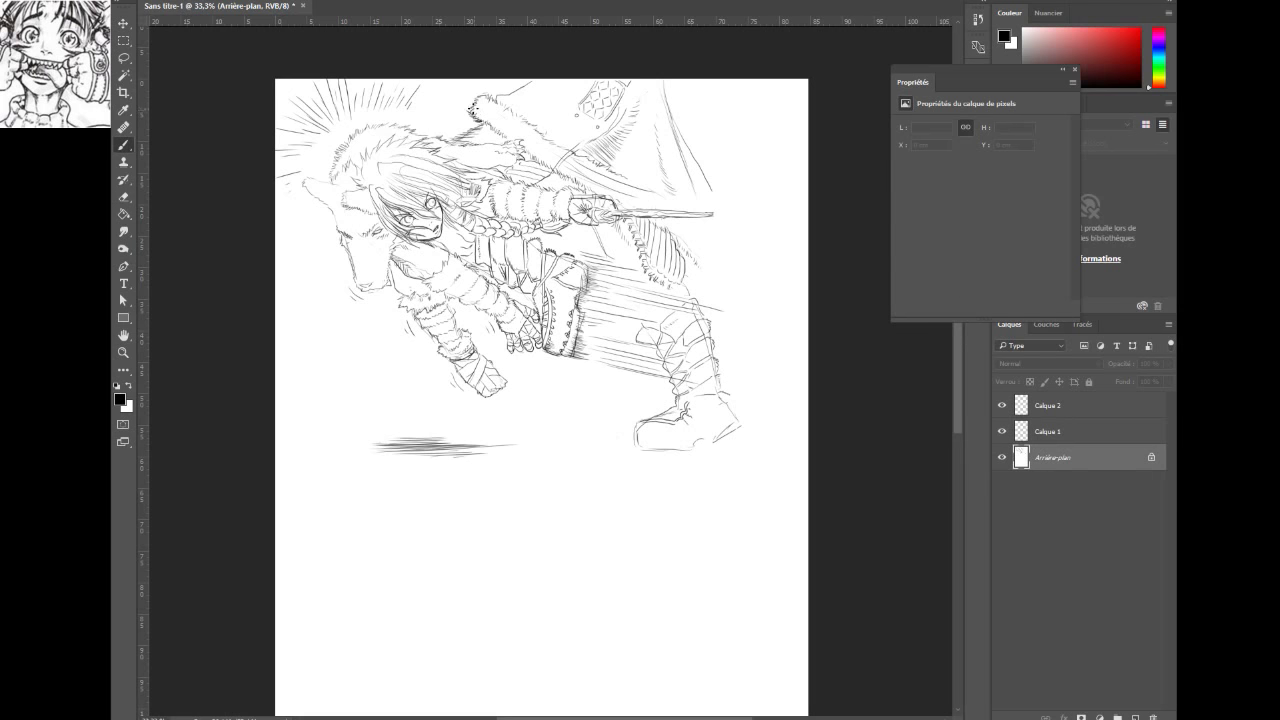
Darken the cape's fur edge, hatch its folds below the scale-patterned piece and reinforce the cloth wraps at the waist
drag(472, 106, 521, 86)
drag(567, 145, 589, 137)
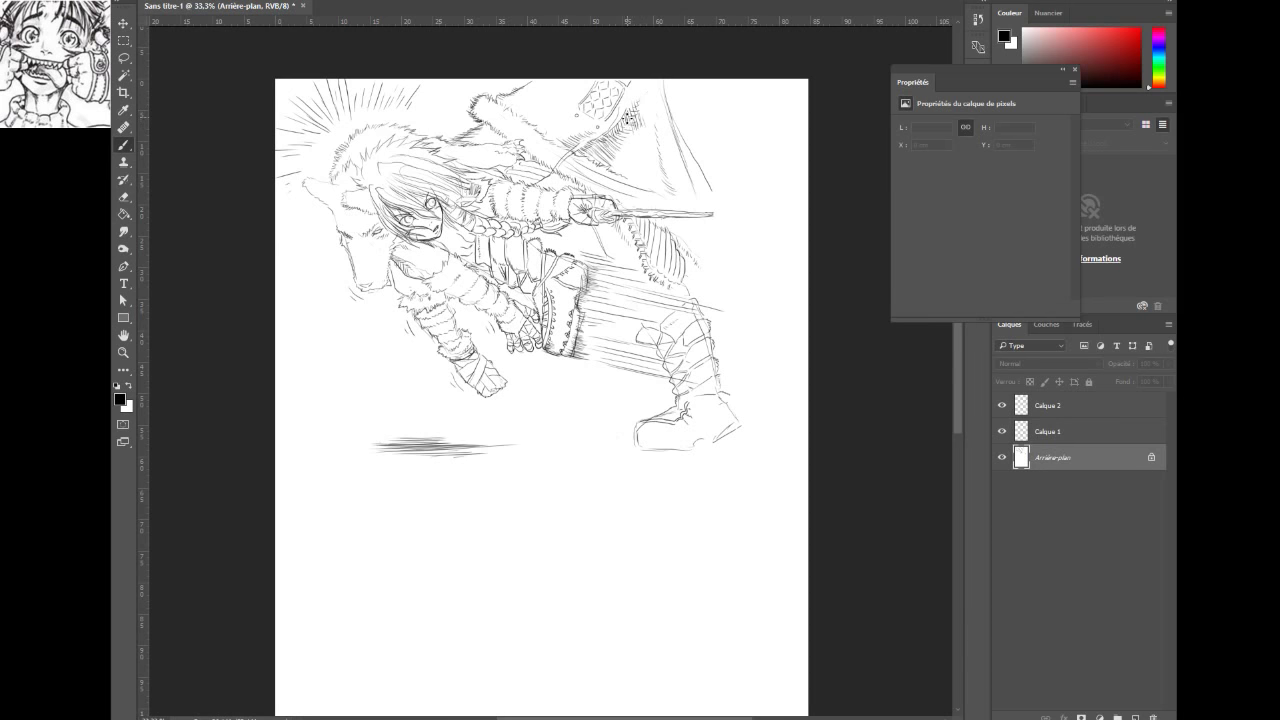
drag(630, 118, 606, 148)
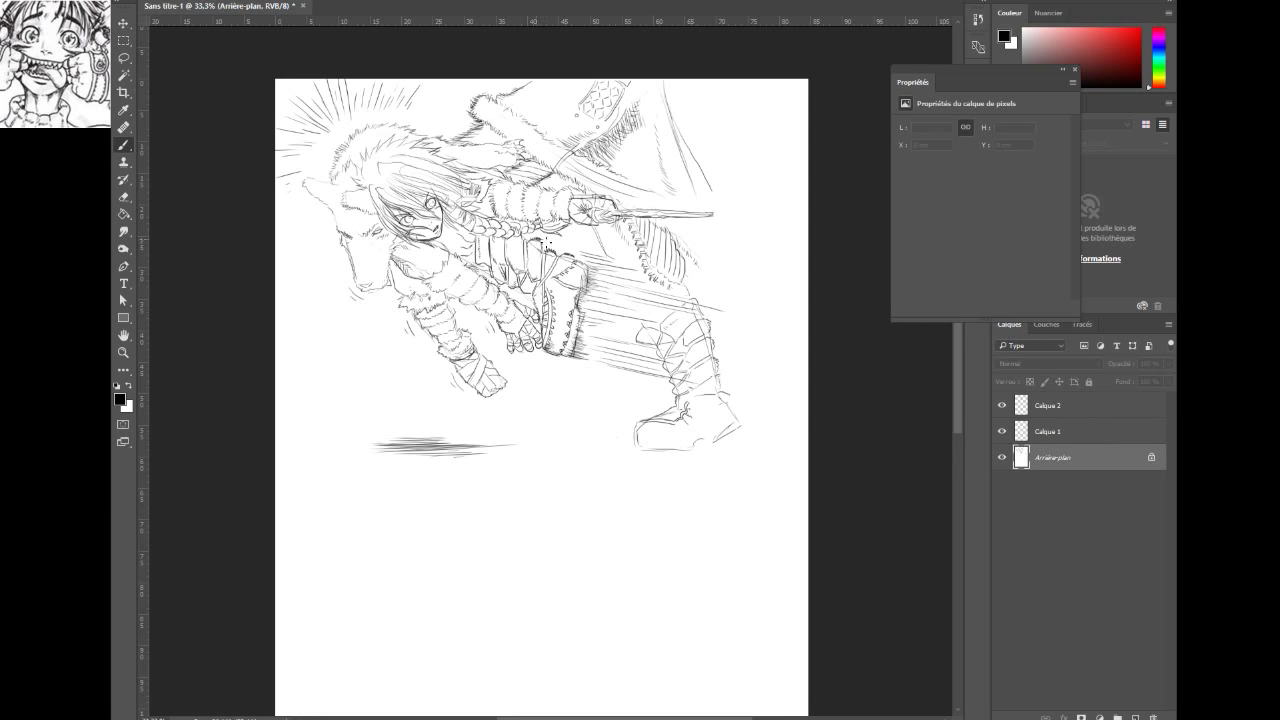
drag(538, 240, 573, 260)
mouse_move(545, 258)
mouse_down()
mouse_move(543, 271)
mouse_move(515, 266)
mouse_up()
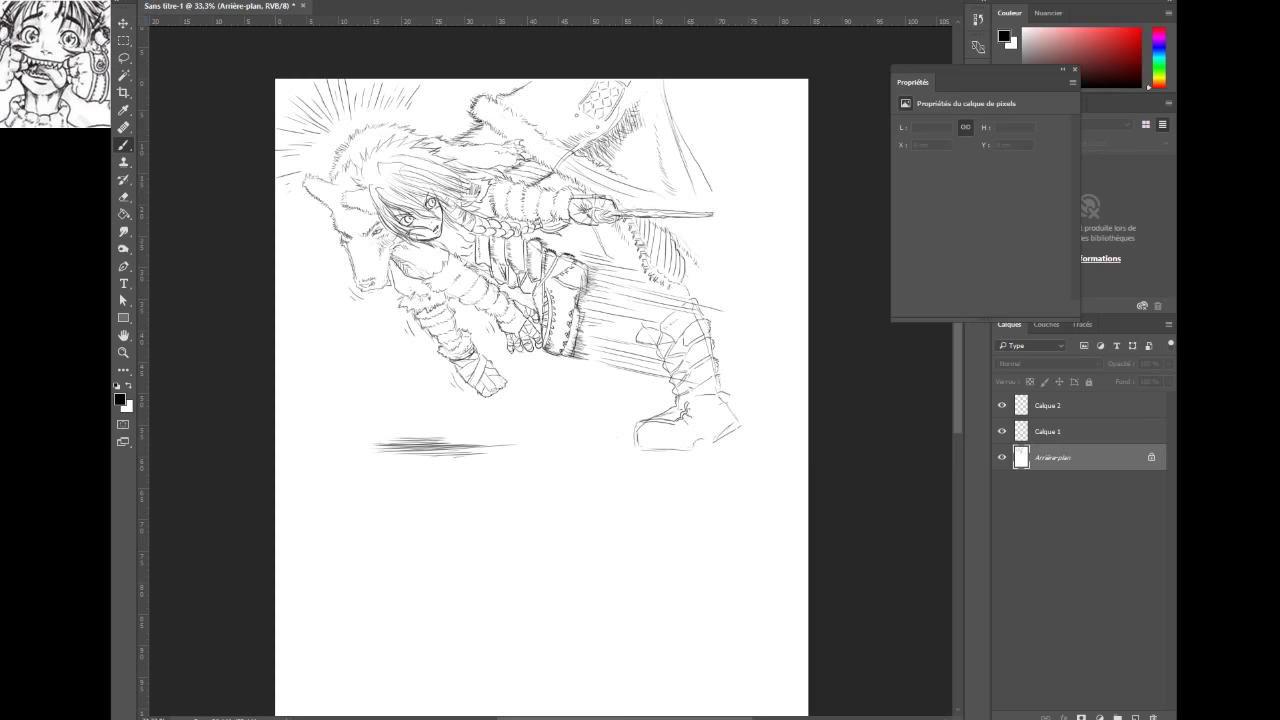
Save the drawing as a Photoshop file named 5 in the chapter11 folder, with maximized compatibility
click(150, 1)
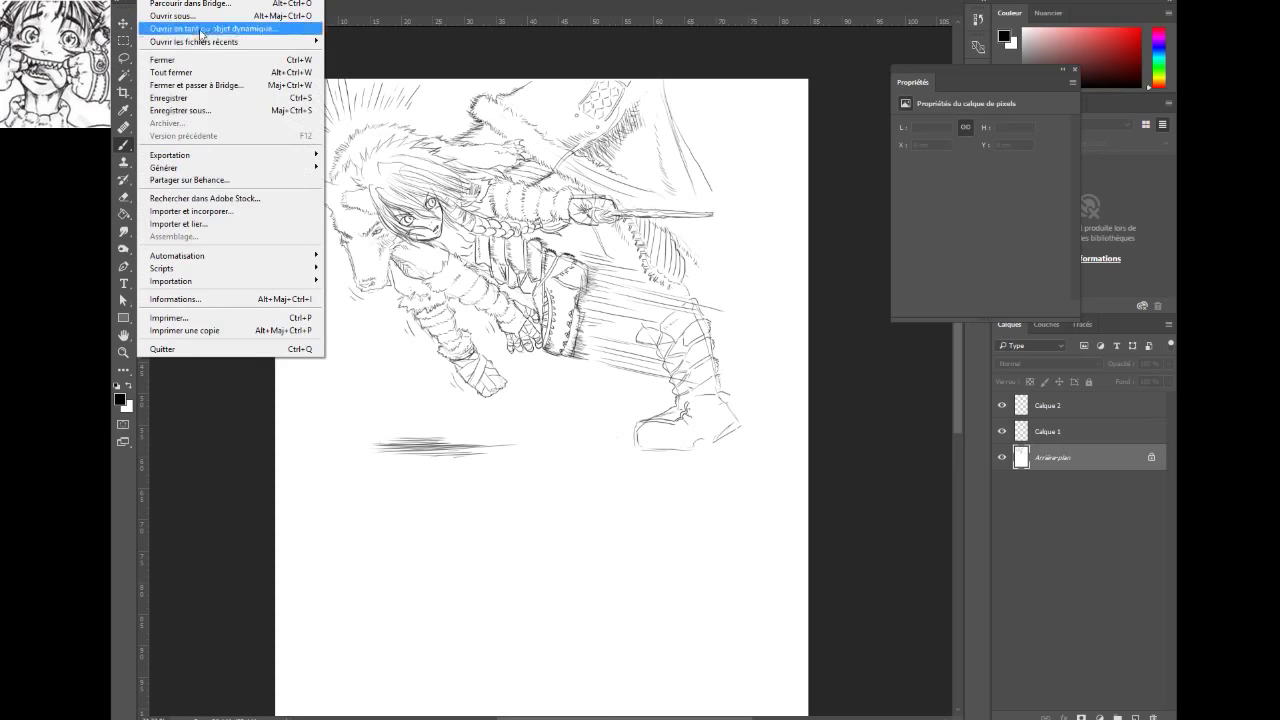
click(199, 112)
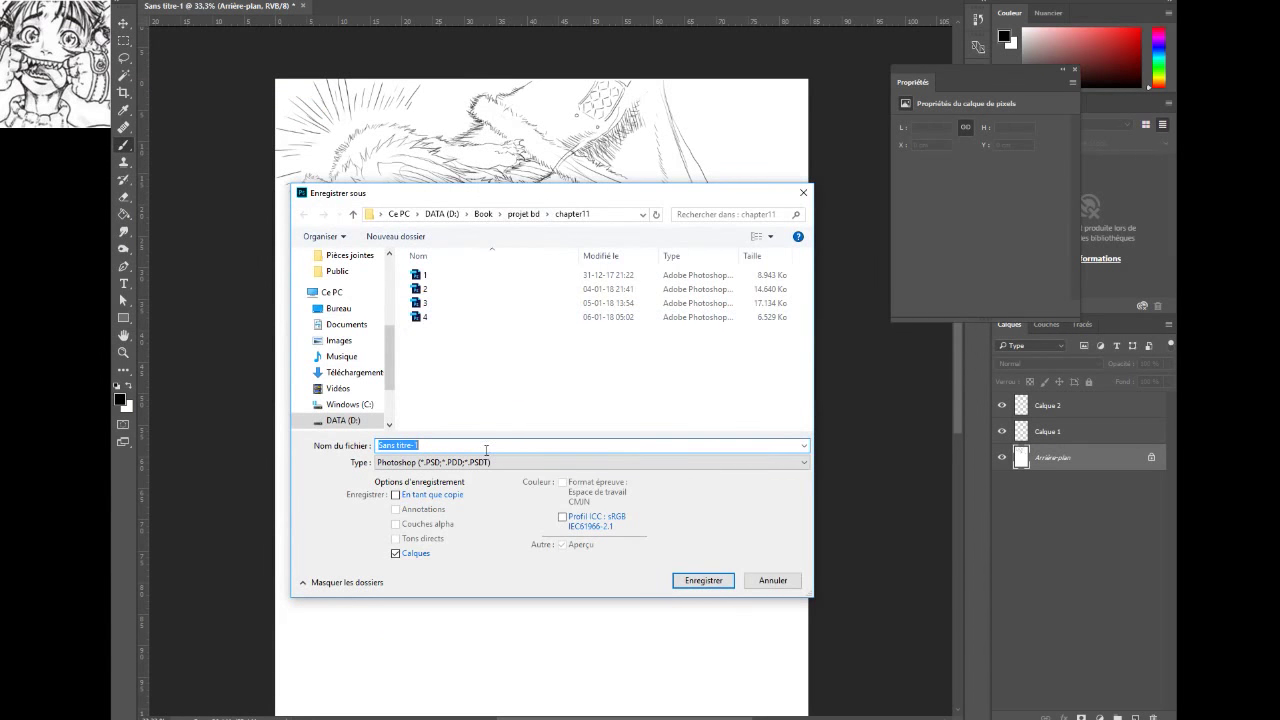
text(5)
click(682, 576)
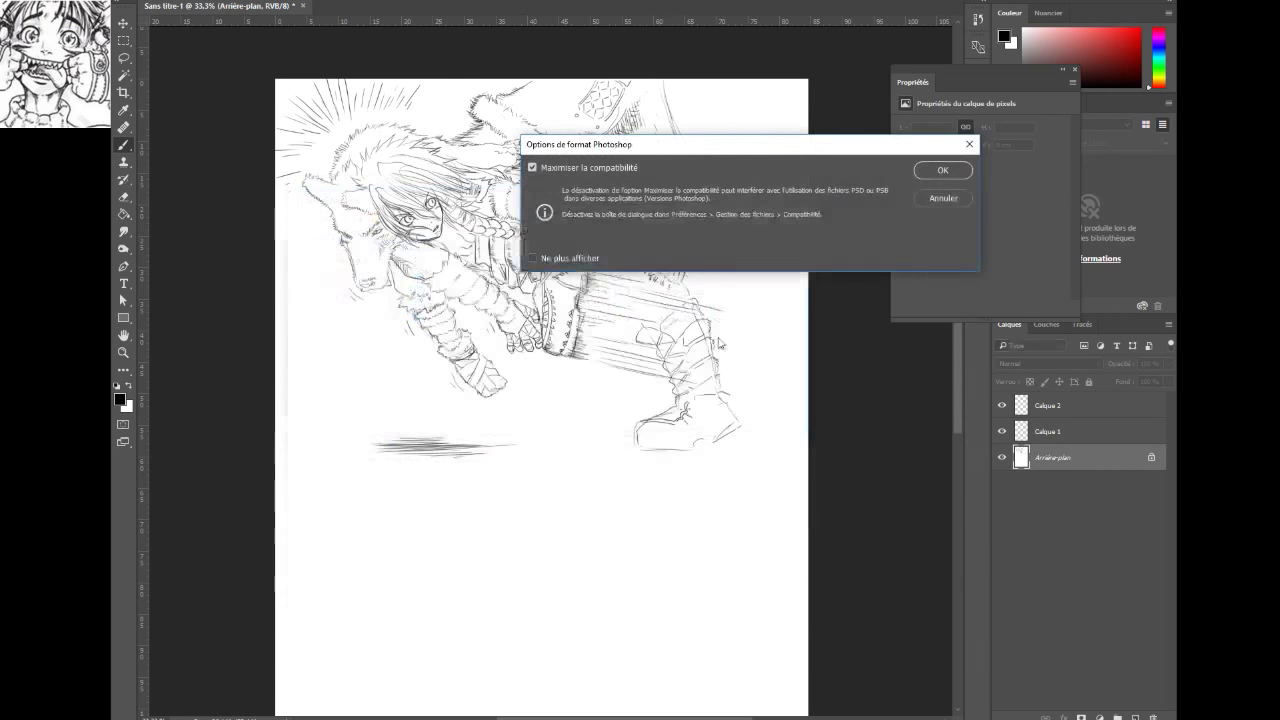
click(948, 172)
Draw a tilted wood splinter and a flat one on the ground between the wrapped hand and the rear boot
scroll(652, 257, down, 4)
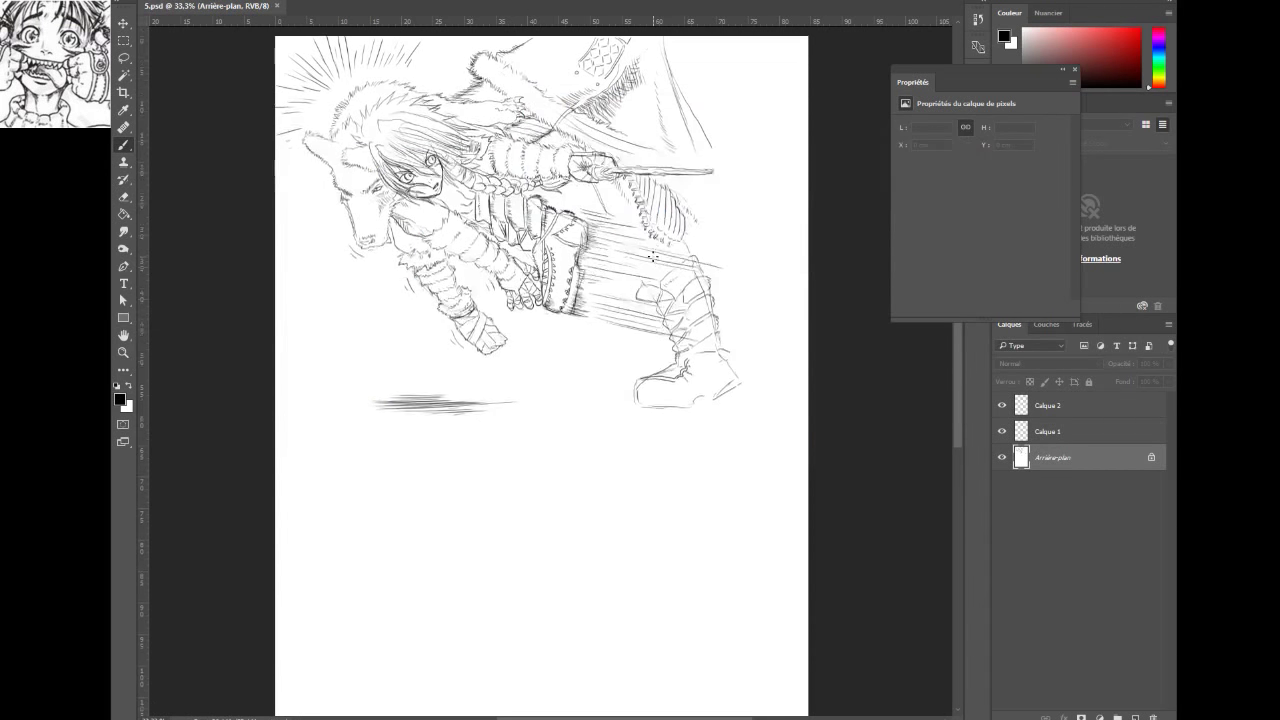
scroll(652, 257, up, 3)
scroll(652, 258, down, 1)
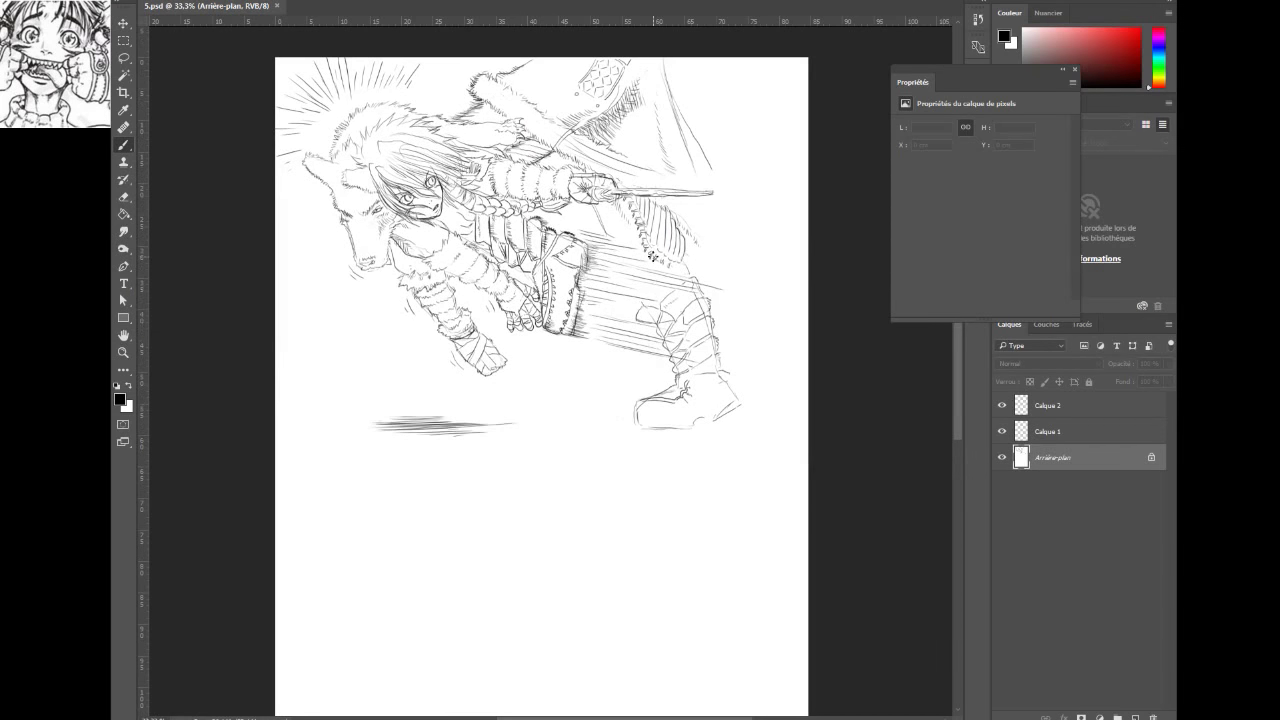
scroll(652, 258, down, 4)
scroll(652, 257, up, 3)
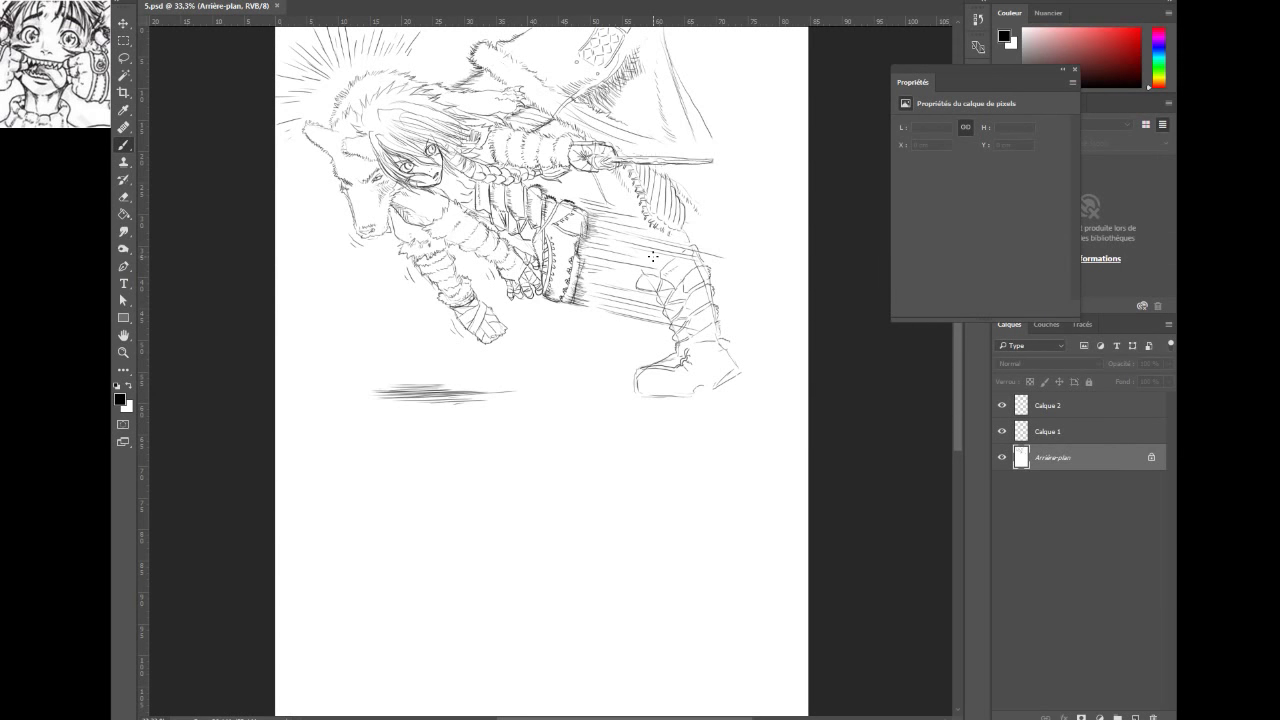
click(537, 362)
mouse_move(537, 355)
mouse_down()
mouse_move(562, 336)
mouse_move(537, 358)
mouse_move(561, 350)
mouse_move(548, 364)
mouse_move(574, 338)
mouse_up()
drag(560, 389, 593, 391)
key(ctrl+z)
drag(556, 394, 594, 393)
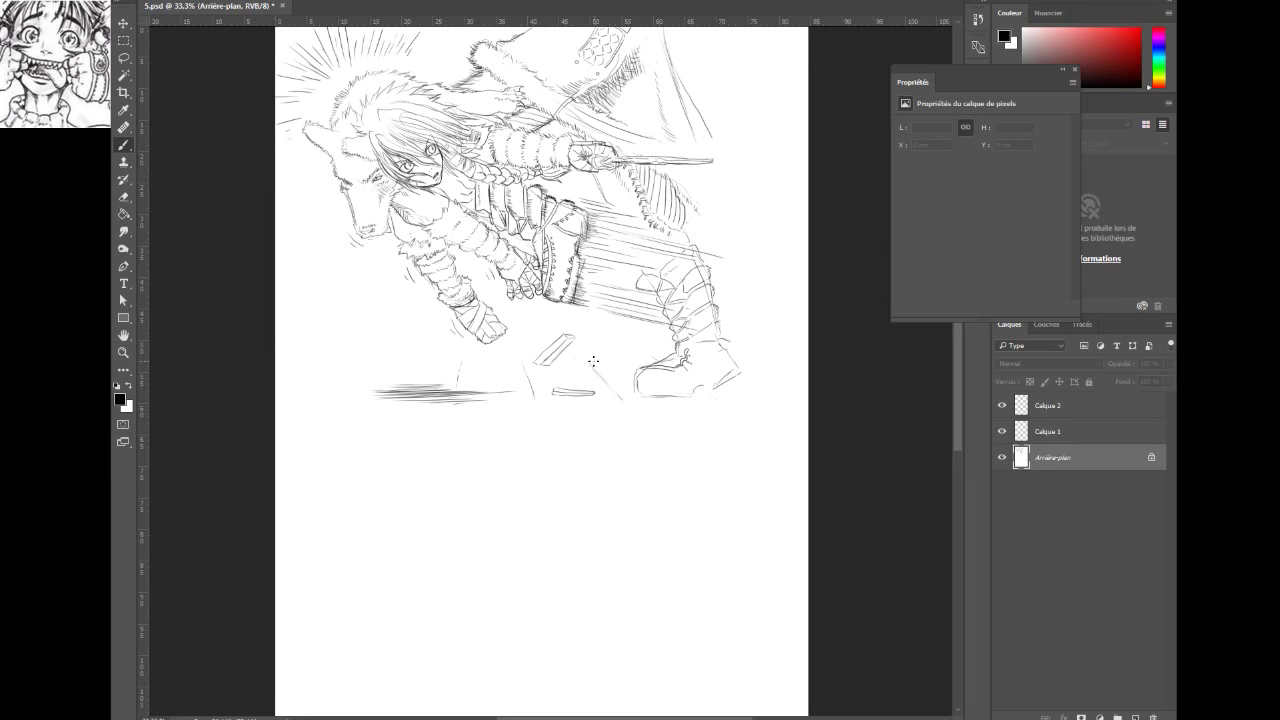
Draw floorboard seams fanning out in perspective on both sides of the hatched ground shadow
drag(588, 361, 625, 401)
drag(523, 363, 536, 394)
drag(463, 358, 461, 378)
key(ctrl+alt+z)
drag(382, 383, 397, 366)
key(ctrl+z)
mouse_move(312, 374)
mouse_down()
mouse_move(290, 393)
mouse_move(326, 363)
mouse_move(289, 394)
mouse_up()
drag(410, 344, 400, 356)
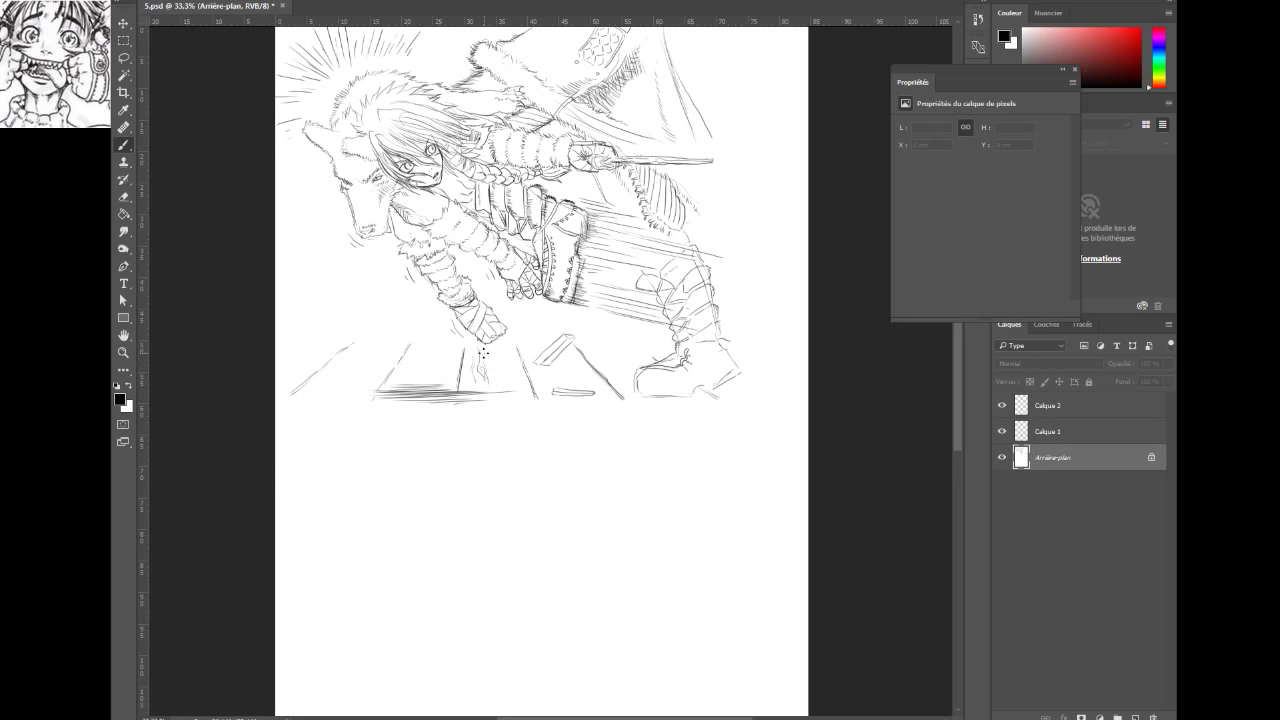
Fill the floorboards under the wrapped hand with fine wood-grain strokes that follow the seams
mouse_move(483, 355)
mouse_down()
mouse_move(480, 378)
mouse_move(491, 371)
mouse_up()
mouse_move(499, 353)
mouse_down()
mouse_move(505, 383)
mouse_move(484, 339)
mouse_move(467, 380)
mouse_up()
drag(525, 347, 546, 398)
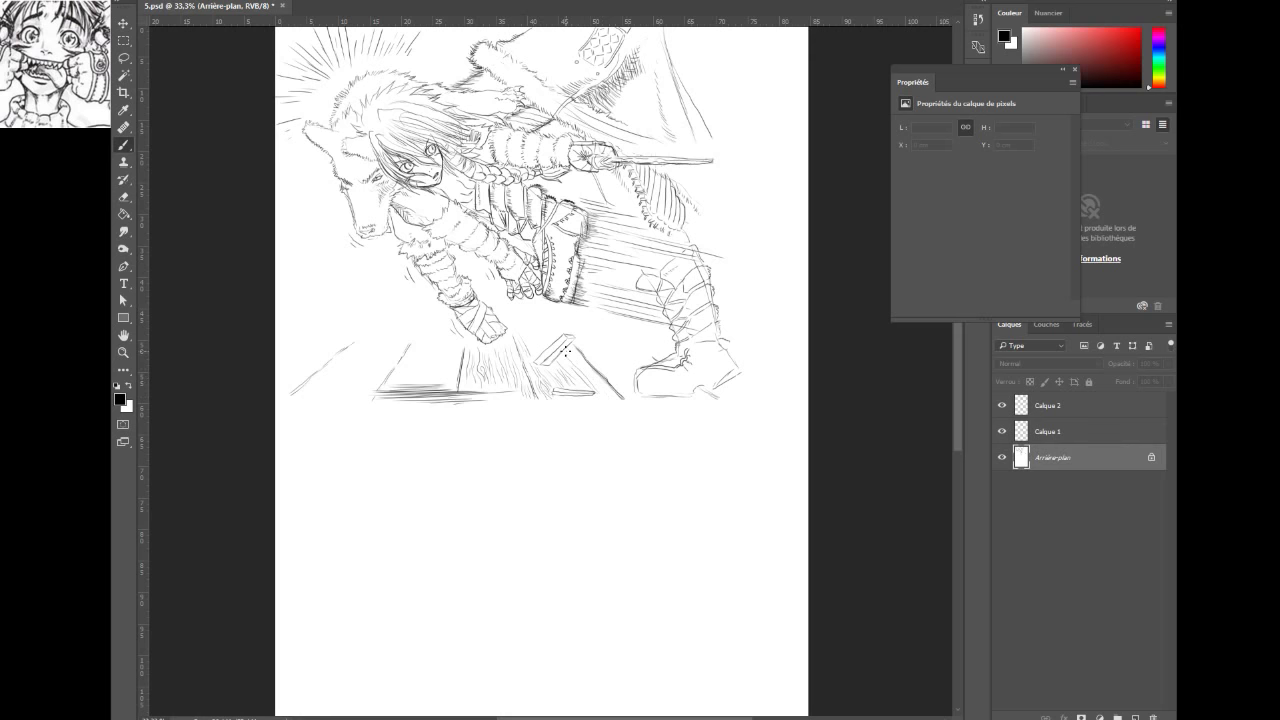
drag(566, 353, 613, 400)
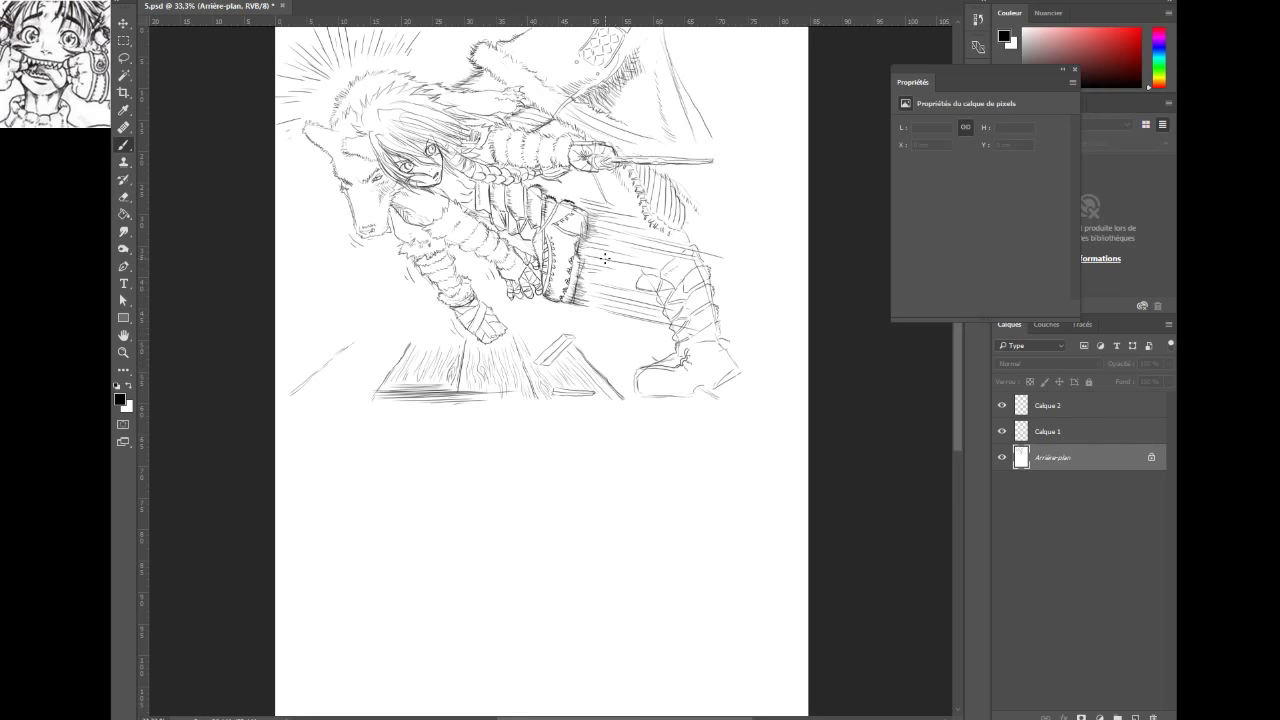
Draw a flat wood fragment beside the wrapped hand and add wood grain to the leftmost floorboards
mouse_move(640, 237)
mouse_down()
mouse_move(630, 284)
mouse_move(619, 275)
mouse_up()
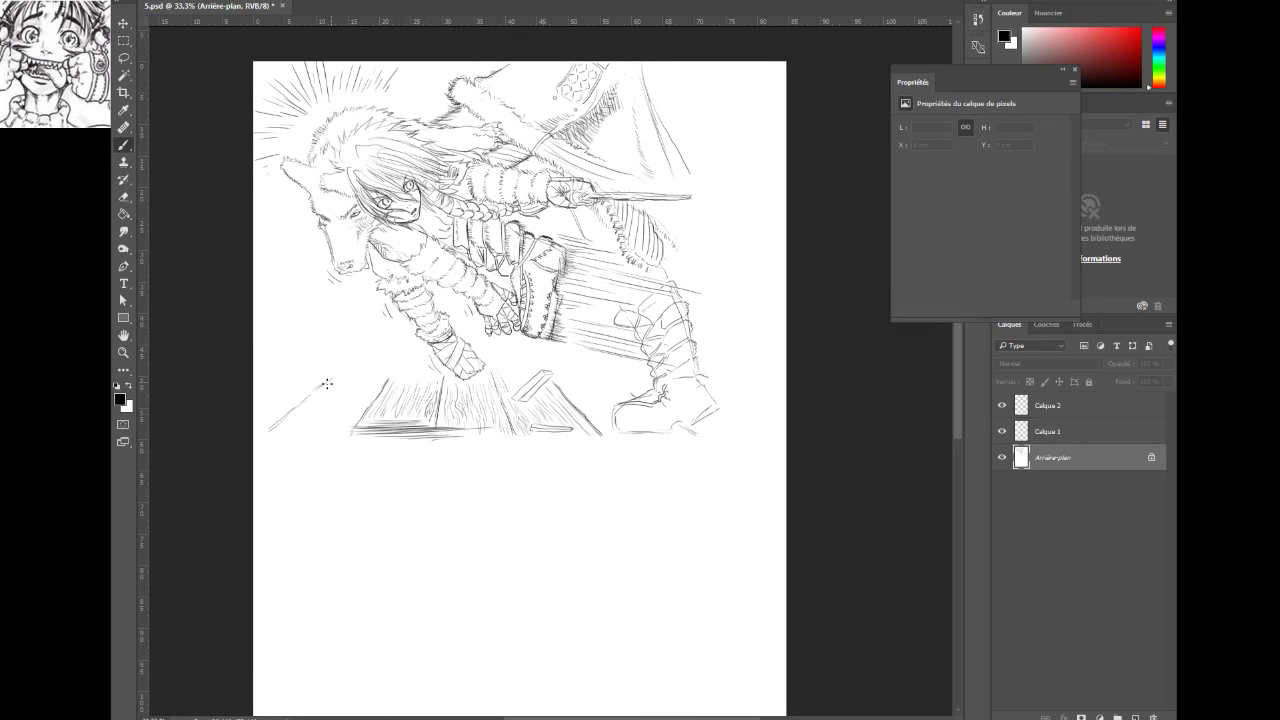
mouse_move(312, 391)
mouse_down()
mouse_move(331, 378)
mouse_move(377, 391)
mouse_up()
drag(354, 408, 330, 432)
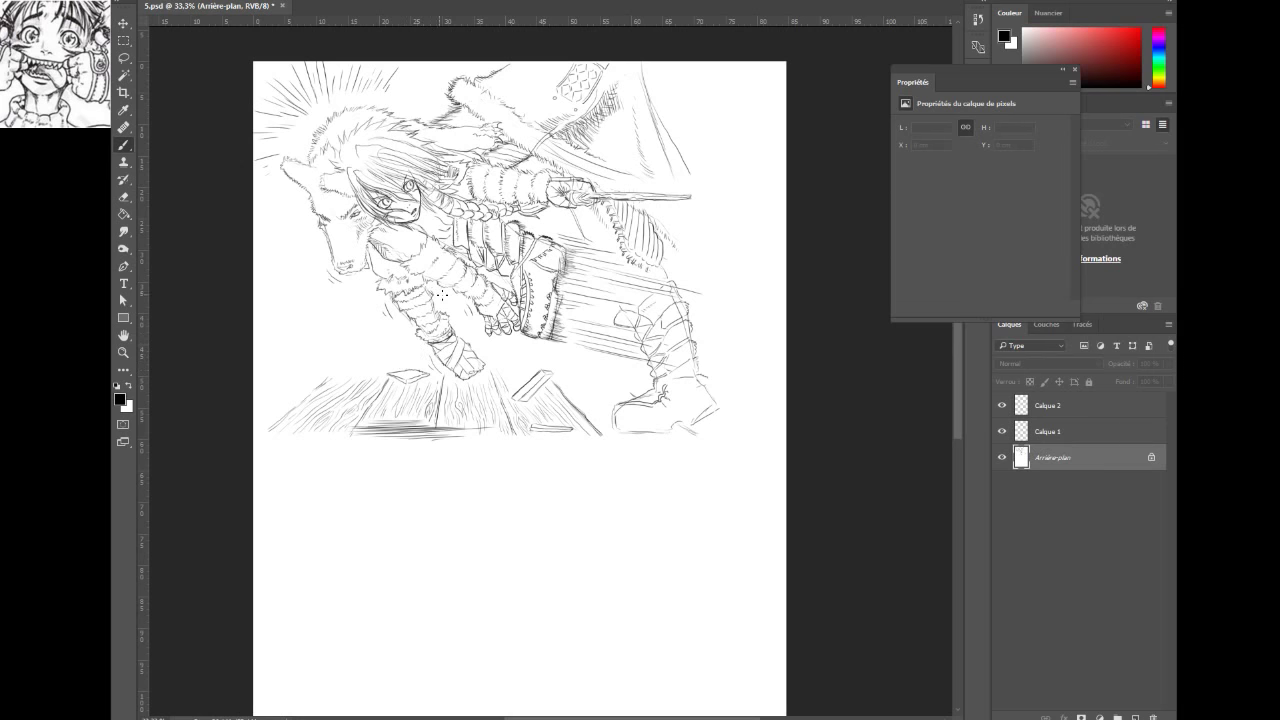
Draw a pointed wood splinter lying on the floor just in front of the rear boot's toe
drag(578, 397, 608, 386)
key(ctrl+alt+z)
key(ctrl+alt+z)
key(ctrl+alt+z)
key(ctrl+alt+z)
drag(588, 390, 606, 392)
drag(581, 382, 613, 390)
drag(592, 371, 618, 385)
drag(596, 372, 613, 383)
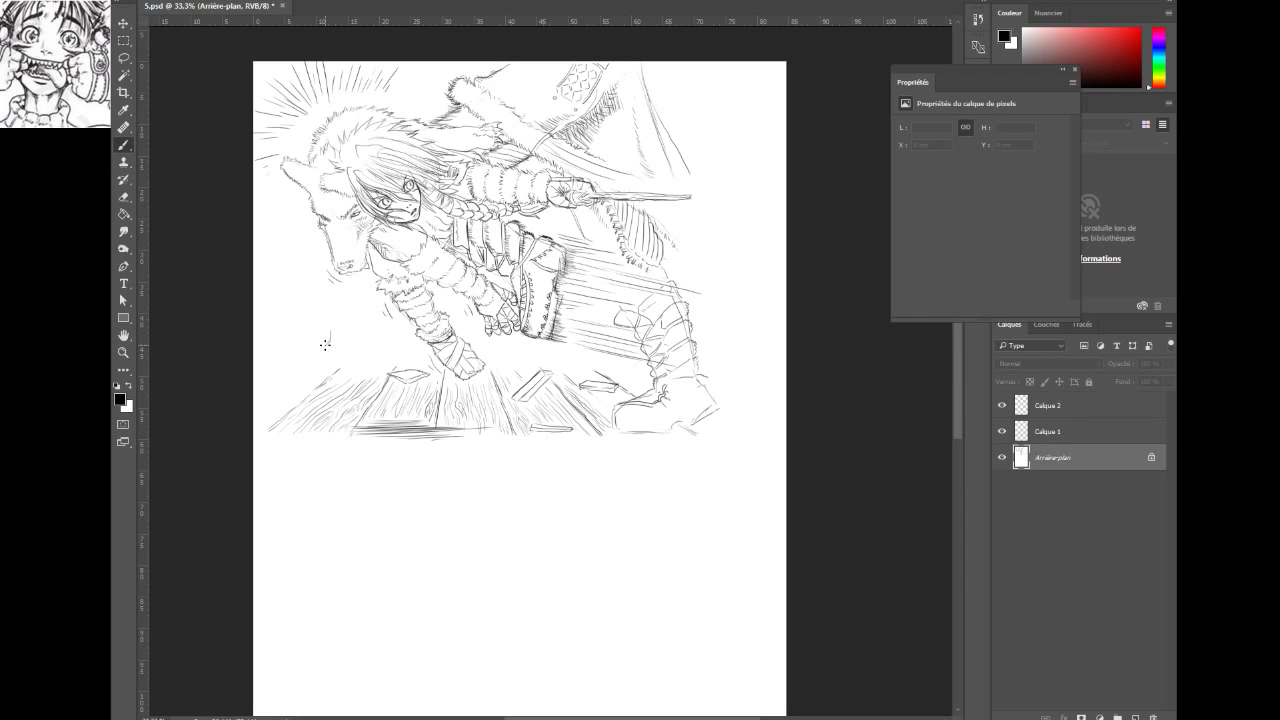
Outline a turned baluster below the wolf's muzzle and draw a long horizontal line along the floor's back edge
mouse_move(325, 345)
mouse_down()
mouse_move(341, 325)
mouse_move(321, 345)
mouse_move(331, 325)
mouse_move(349, 325)
mouse_move(358, 345)
mouse_move(331, 318)
mouse_up()
drag(330, 333, 332, 316)
key(ctrl+z)
drag(280, 351, 553, 344)
key(ctrl+z)
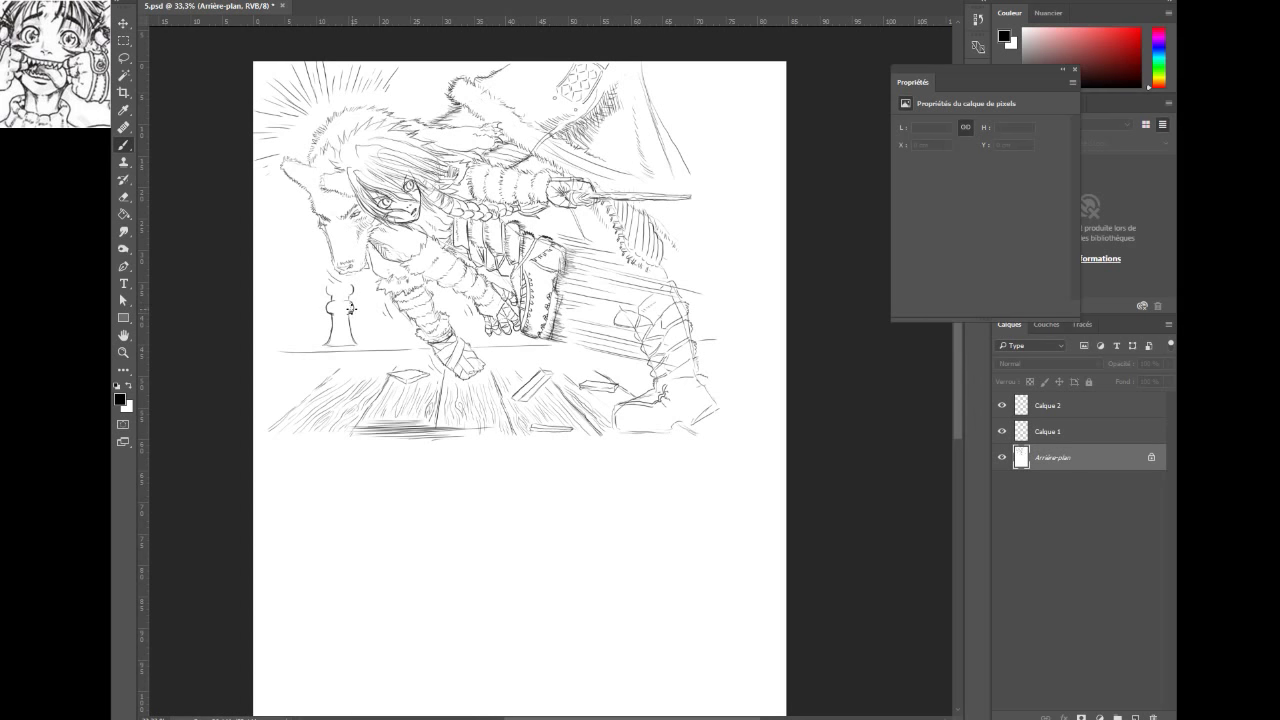
Shade the baluster below the wolf's muzzle with dark contour hatching and draw the floor's slanted left edge
mouse_move(351, 309)
mouse_down()
mouse_move(355, 342)
mouse_move(330, 345)
mouse_move(333, 321)
mouse_up()
drag(334, 323, 340, 324)
drag(332, 320, 336, 329)
drag(304, 355, 260, 374)
key(ctrl+z)
key(ctrl+z)
drag(328, 290, 330, 318)
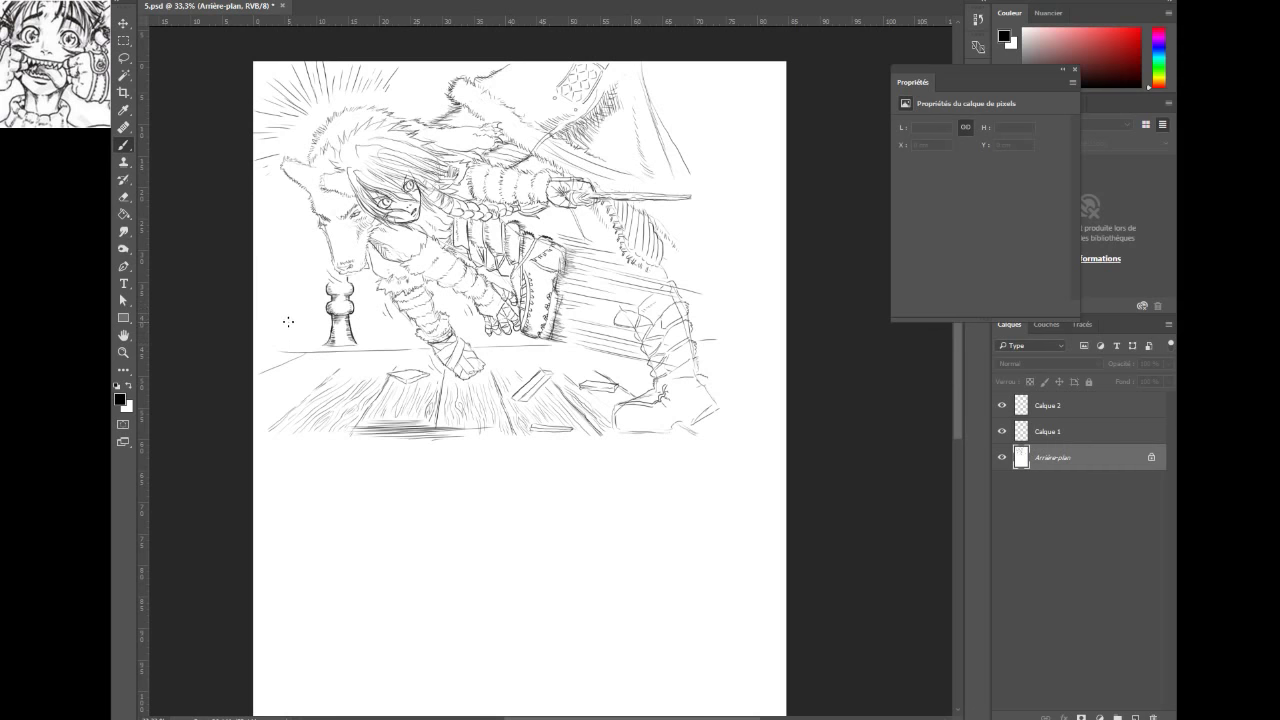
Outline a second baluster at the drawing's left edge and draw the handrail lines up to the wolf's head
drag(287, 323, 294, 341)
mouse_move(289, 326)
mouse_down()
mouse_move(288, 301)
mouse_move(263, 304)
mouse_move(266, 318)
mouse_up()
drag(268, 330, 263, 342)
key(ctrl+z)
drag(259, 238, 318, 230)
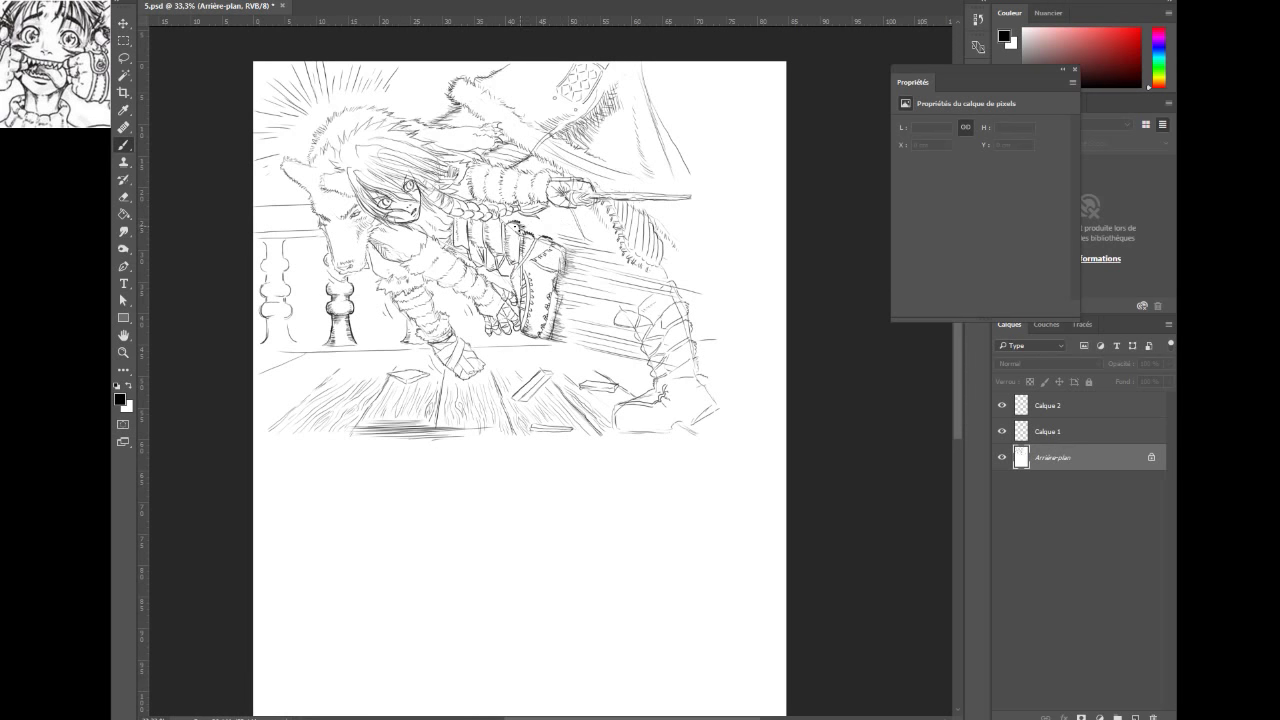
Extend the handrail behind the warrior past the blade and cape, closing the beam with a curved end
key(ctrl+z)
drag(521, 229, 566, 225)
drag(660, 224, 768, 217)
drag(656, 216, 766, 209)
key(ctrl+alt+z)
drag(662, 215, 773, 210)
key(ctrl+z)
drag(690, 184, 776, 179)
key(ctrl+z)
key(ctrl+z)
key(ctrl+z)
mouse_move(699, 181)
mouse_down()
mouse_move(769, 177)
mouse_move(744, 178)
mouse_move(745, 212)
mouse_up()
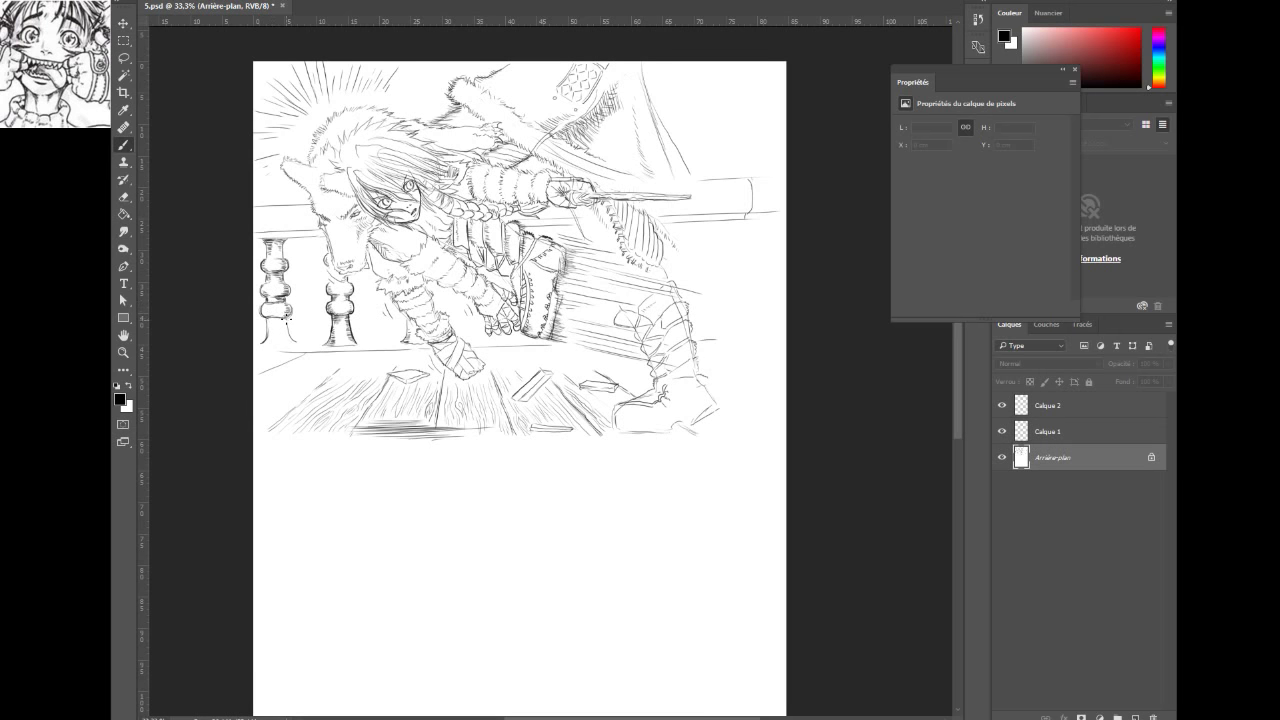
Shade the bulges, neck and flared foot of the leftmost baluster with dark contour strokes
click(282, 321)
click(288, 323)
mouse_move(259, 311)
mouse_down()
mouse_move(284, 318)
mouse_move(288, 340)
mouse_up()
drag(271, 276, 266, 279)
drag(264, 288, 267, 304)
mouse_move(282, 289)
mouse_down()
mouse_move(292, 316)
mouse_move(283, 304)
mouse_up()
mouse_move(268, 301)
mouse_down()
mouse_move(288, 271)
mouse_move(287, 253)
mouse_move(289, 284)
mouse_up()
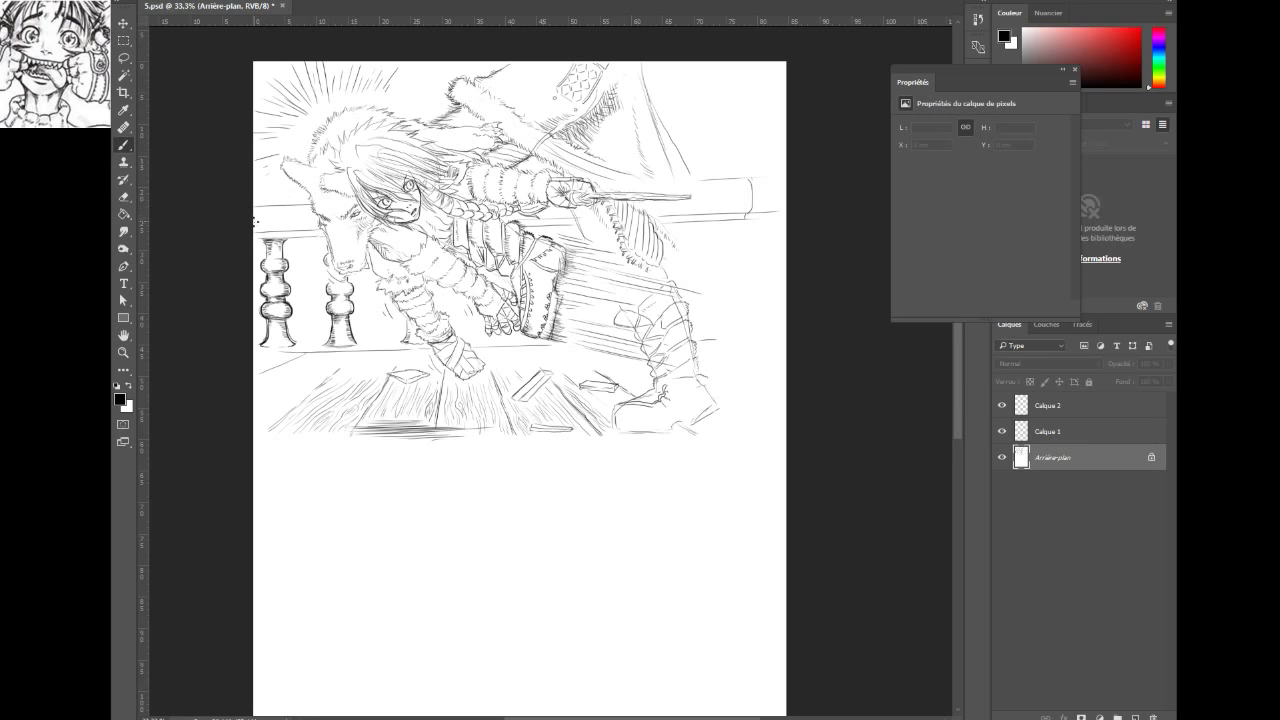
Hatch the underside of the handrail beside the wolf's head and work on the leftmost floorboard seam
drag(259, 215, 310, 215)
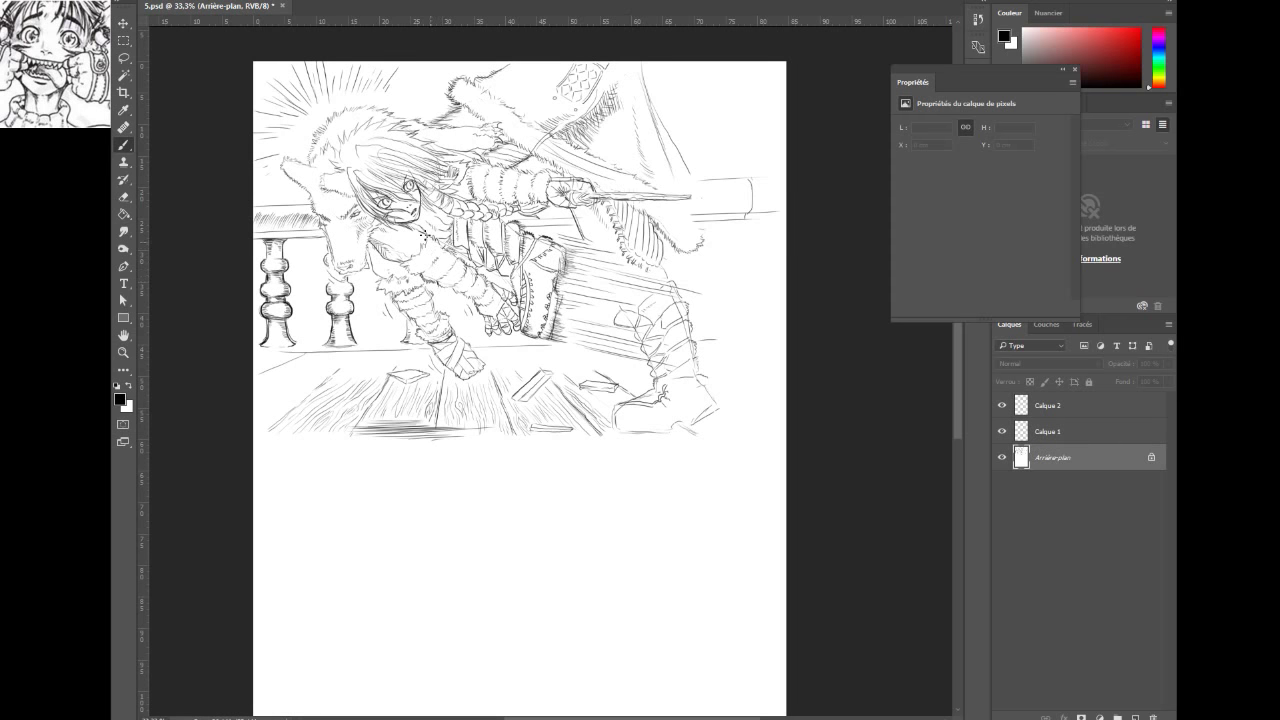
click(380, 182)
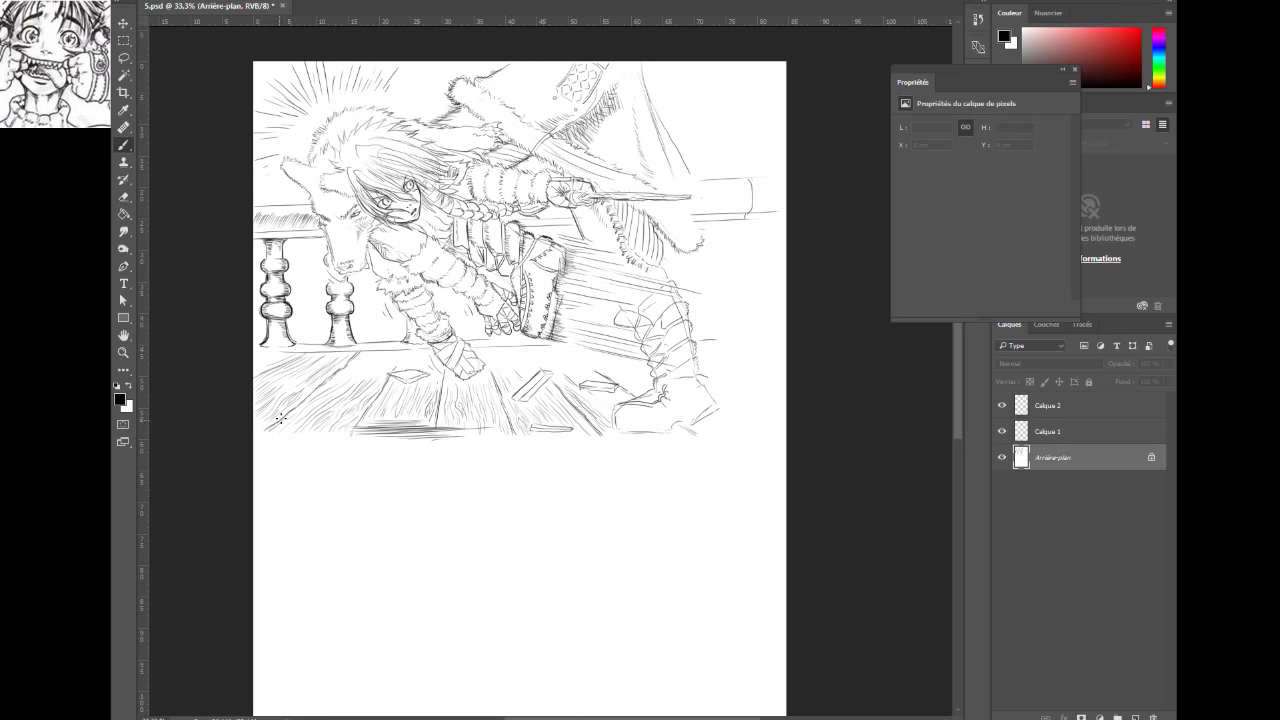
drag(283, 418, 262, 434)
key(ctrl+z)
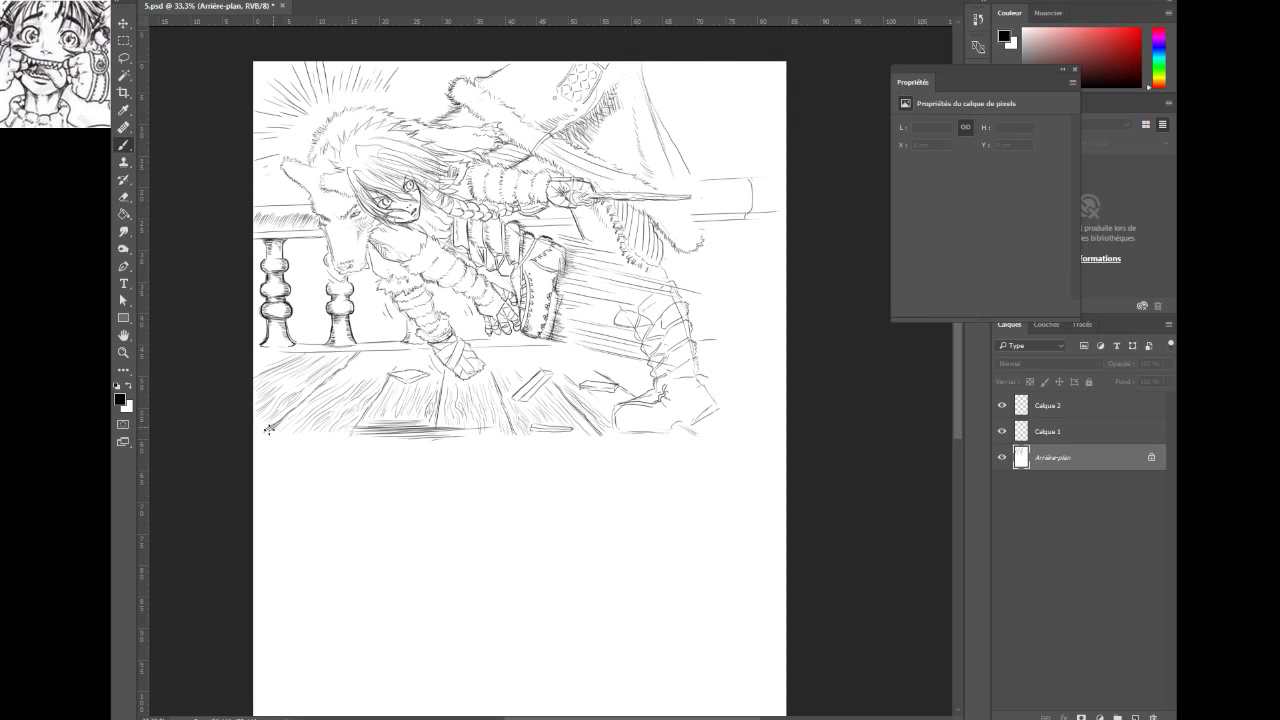
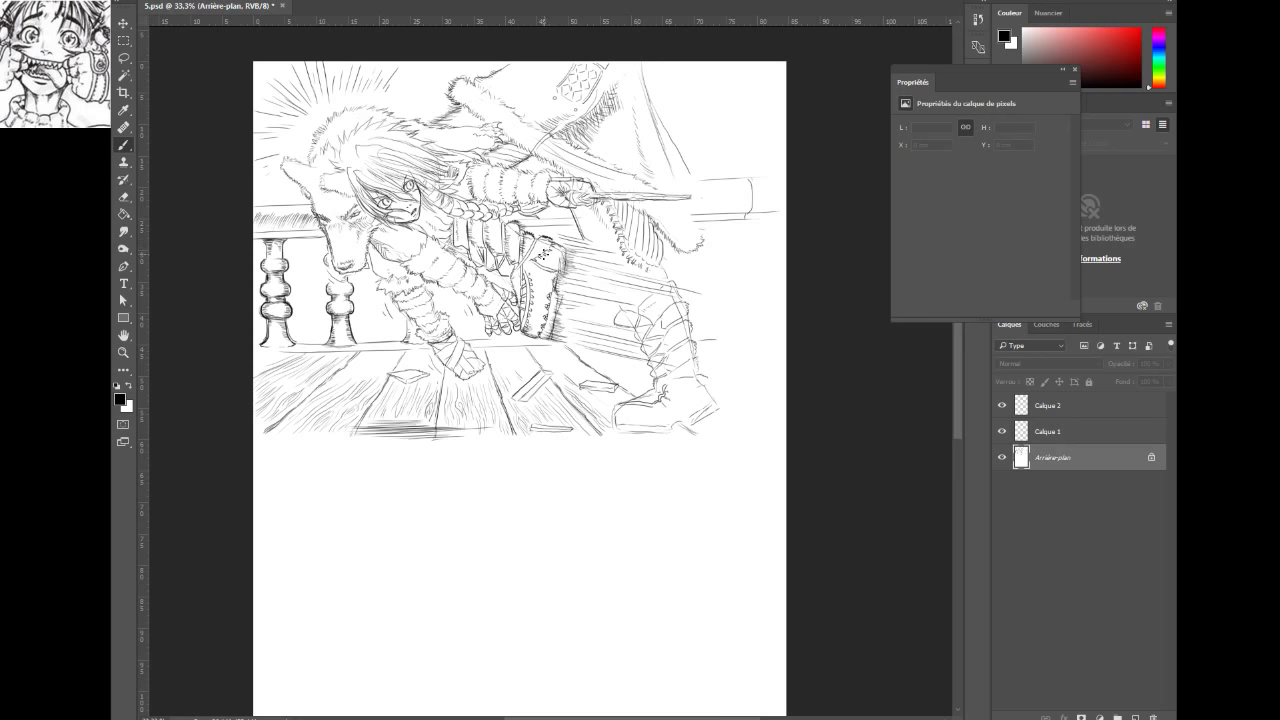
drag(551, 275, 548, 139)
drag(596, 382, 571, 223)
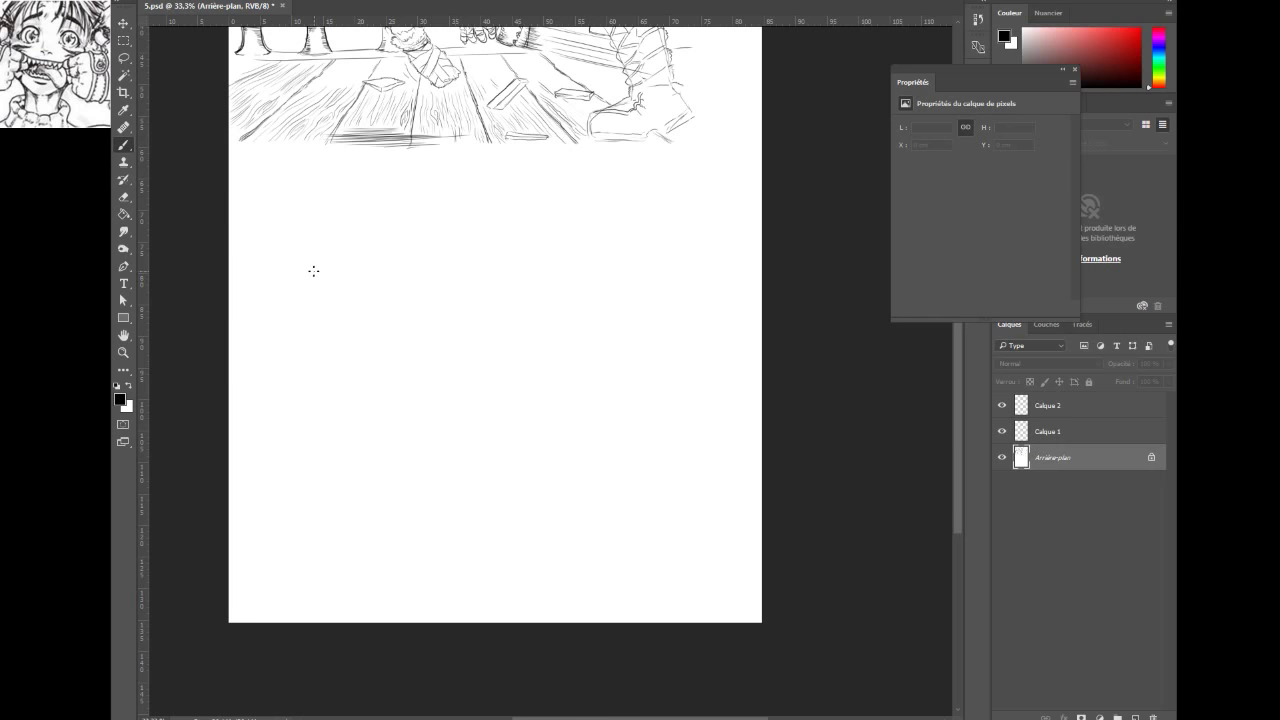
drag(314, 282, 345, 284)
key(ctrl+z)
mouse_move(305, 258)
mouse_down()
mouse_move(341, 270)
mouse_move(343, 244)
mouse_move(309, 238)
mouse_move(317, 266)
mouse_move(342, 272)
mouse_move(346, 258)
mouse_move(323, 228)
mouse_move(306, 248)
mouse_move(349, 292)
mouse_up()
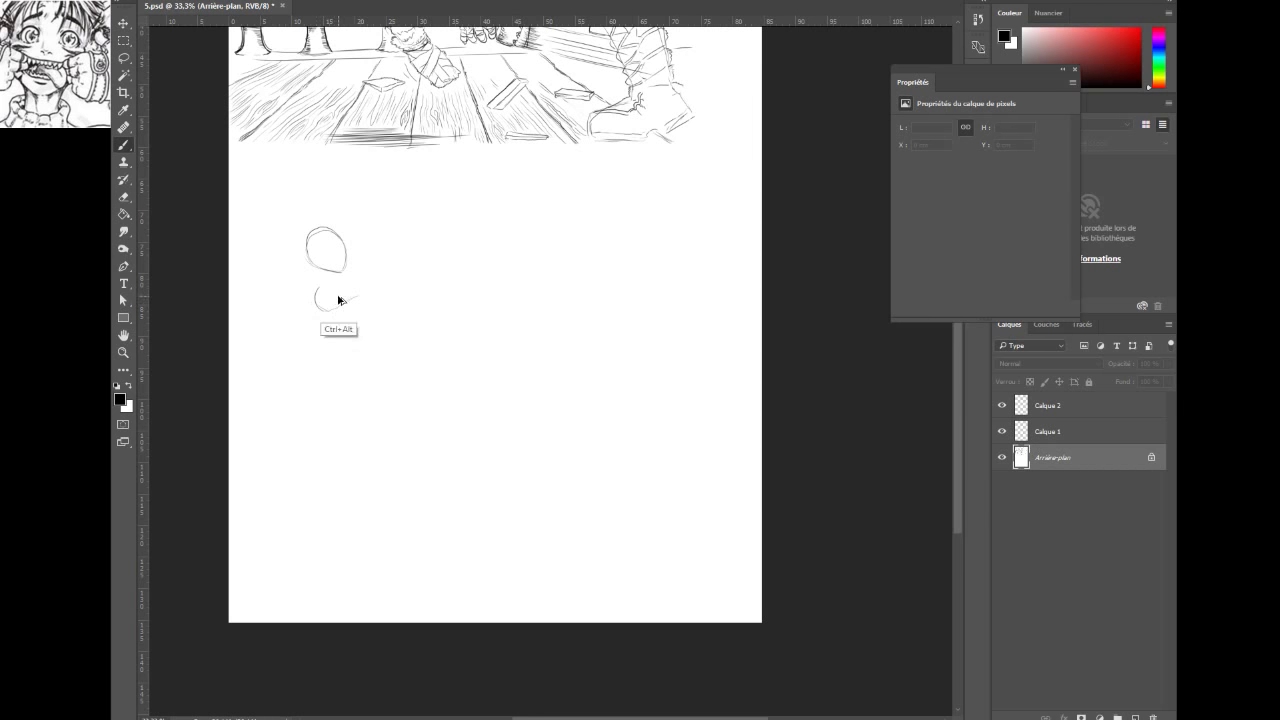
key(ctrl+z)
drag(356, 304, 380, 299)
drag(350, 263, 377, 263)
key(ctrl+z)
key(ctrl+z)
key(ctrl+z)
key(ctrl+z)
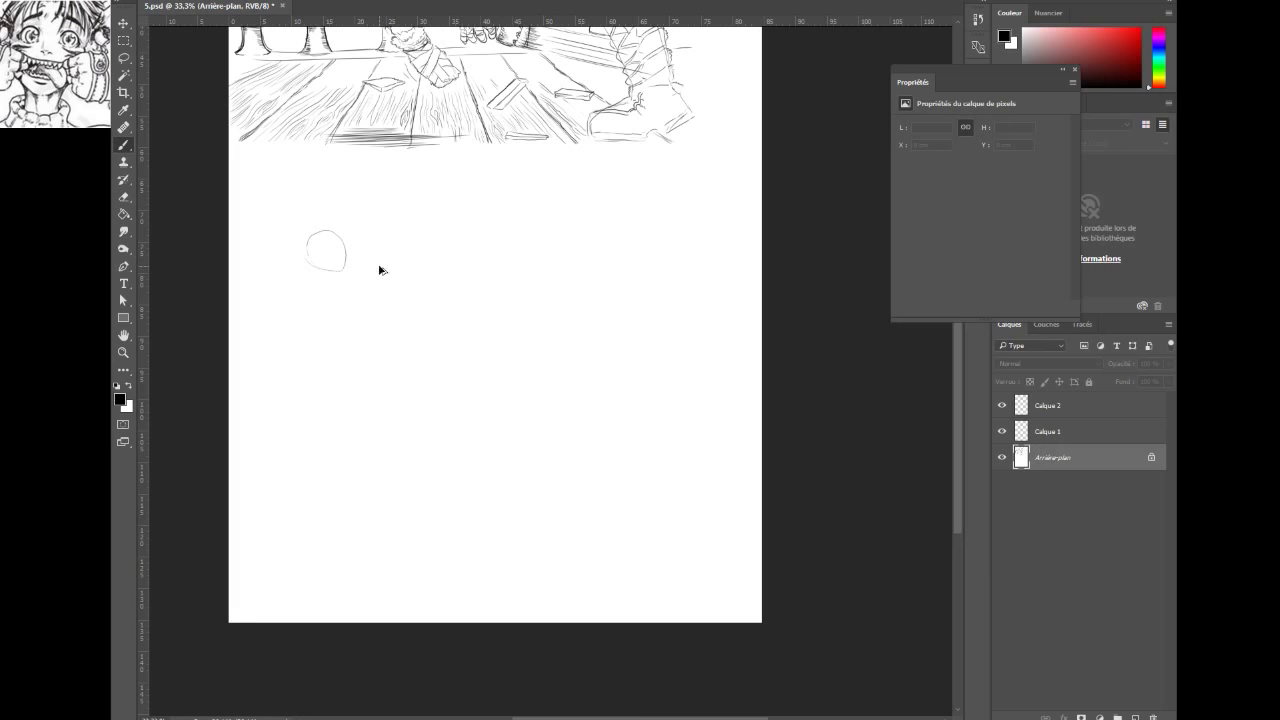
key(ctrl+z)
Rough out a new form with round shapes and connecting lines below the floorboards, and try to move it
mouse_move(340, 251)
mouse_down()
mouse_move(349, 299)
mouse_move(394, 278)
mouse_up()
drag(381, 230, 390, 209)
drag(422, 253, 402, 257)
mouse_move(303, 290)
mouse_down()
mouse_move(305, 309)
mouse_move(334, 286)
mouse_move(298, 291)
mouse_move(302, 309)
mouse_move(322, 308)
mouse_move(332, 290)
mouse_move(318, 278)
mouse_up()
mouse_move(319, 256)
mouse_down()
mouse_move(333, 237)
mouse_move(348, 247)
mouse_up()
key(ctrl+alt+z)
mouse_move(340, 298)
mouse_down()
mouse_move(351, 314)
mouse_move(362, 300)
mouse_up()
mouse_move(346, 288)
mouse_down()
mouse_move(371, 286)
mouse_move(360, 308)
mouse_up()
ctrl+drag(420, 270, 432, 263)
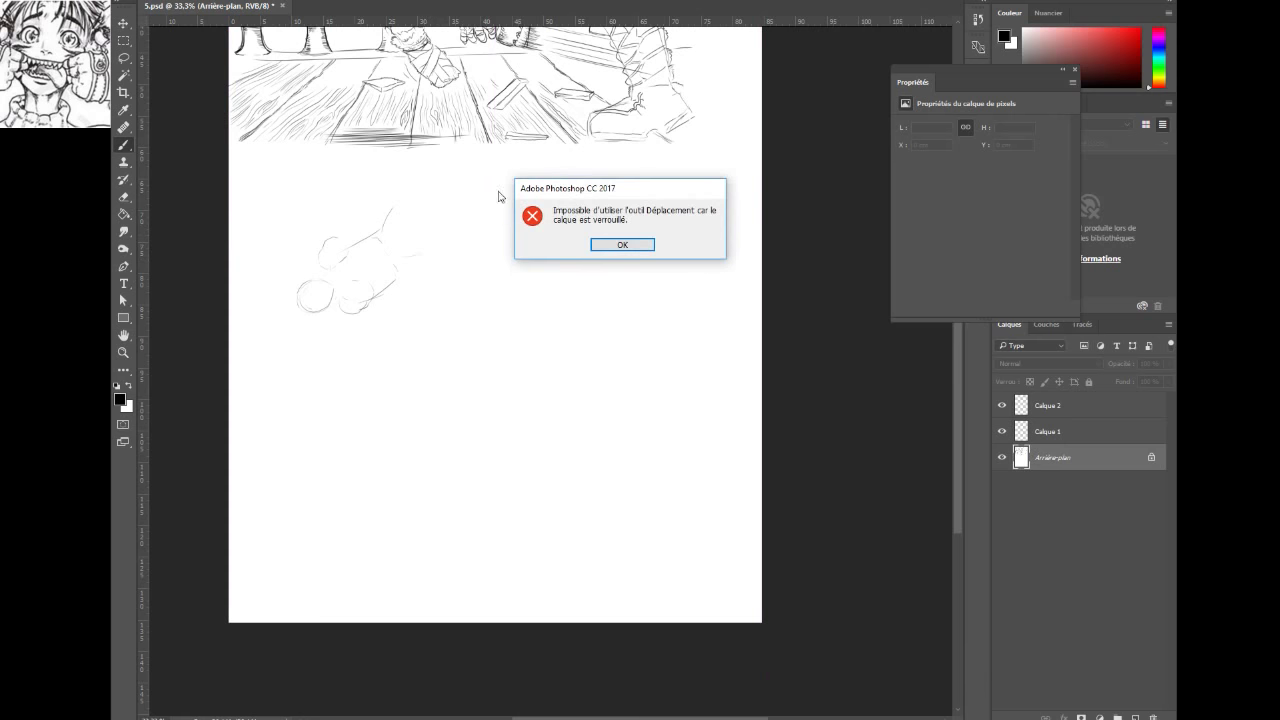
click(622, 244)
Add curved contours and an upright oval to the rough form below the floorboards
mouse_move(534, 162)
mouse_down()
mouse_move(522, 236)
mouse_move(494, 256)
mouse_up()
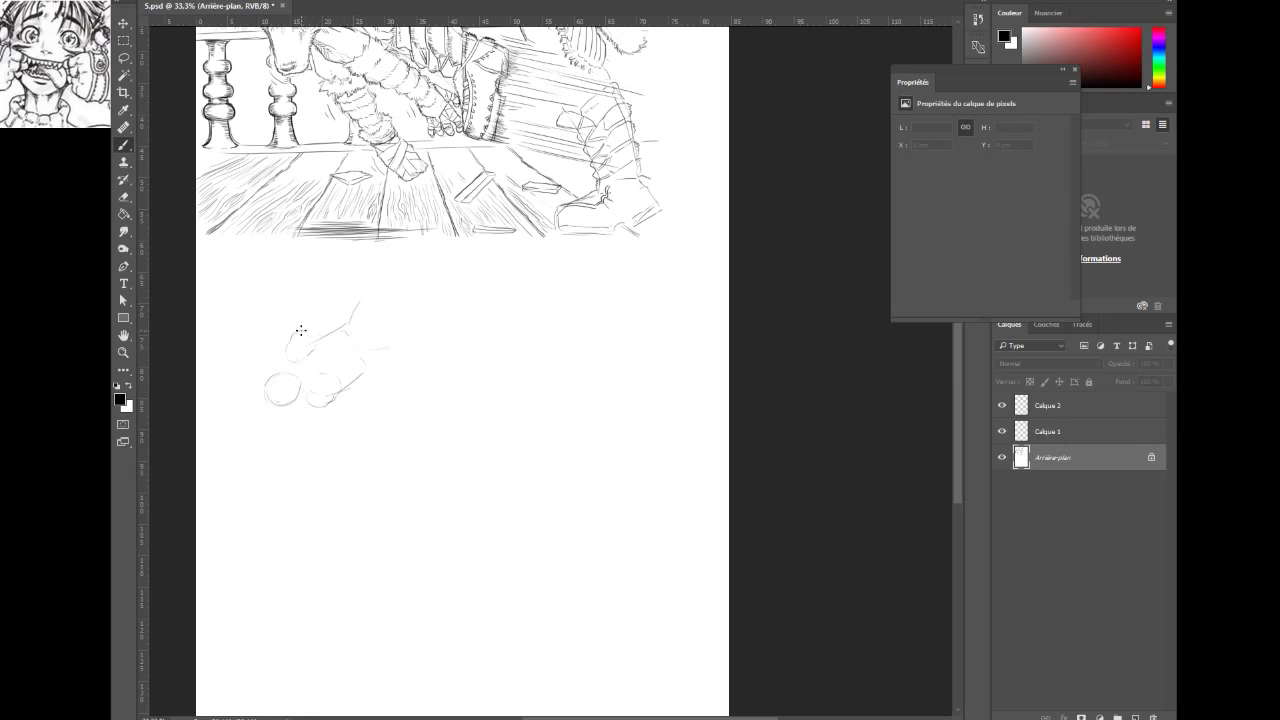
mouse_move(303, 331)
mouse_down()
mouse_move(330, 323)
mouse_move(322, 347)
mouse_move(340, 360)
mouse_move(336, 347)
mouse_up()
key(ctrl+alt+z)
key(ctrl+alt+z)
mouse_move(323, 365)
mouse_down()
mouse_move(329, 377)
mouse_move(343, 352)
mouse_move(326, 345)
mouse_move(322, 372)
mouse_up()
mouse_move(308, 376)
mouse_down()
mouse_move(346, 348)
mouse_move(341, 390)
mouse_move(357, 369)
mouse_up()
Lasso the rough form below the floorboards, erase it with a content-aware fill at 100% opacity, and deselect
click(124, 57)
mouse_move(268, 299)
mouse_down()
mouse_move(306, 452)
mouse_move(402, 297)
mouse_move(252, 394)
mouse_move(257, 428)
mouse_up()
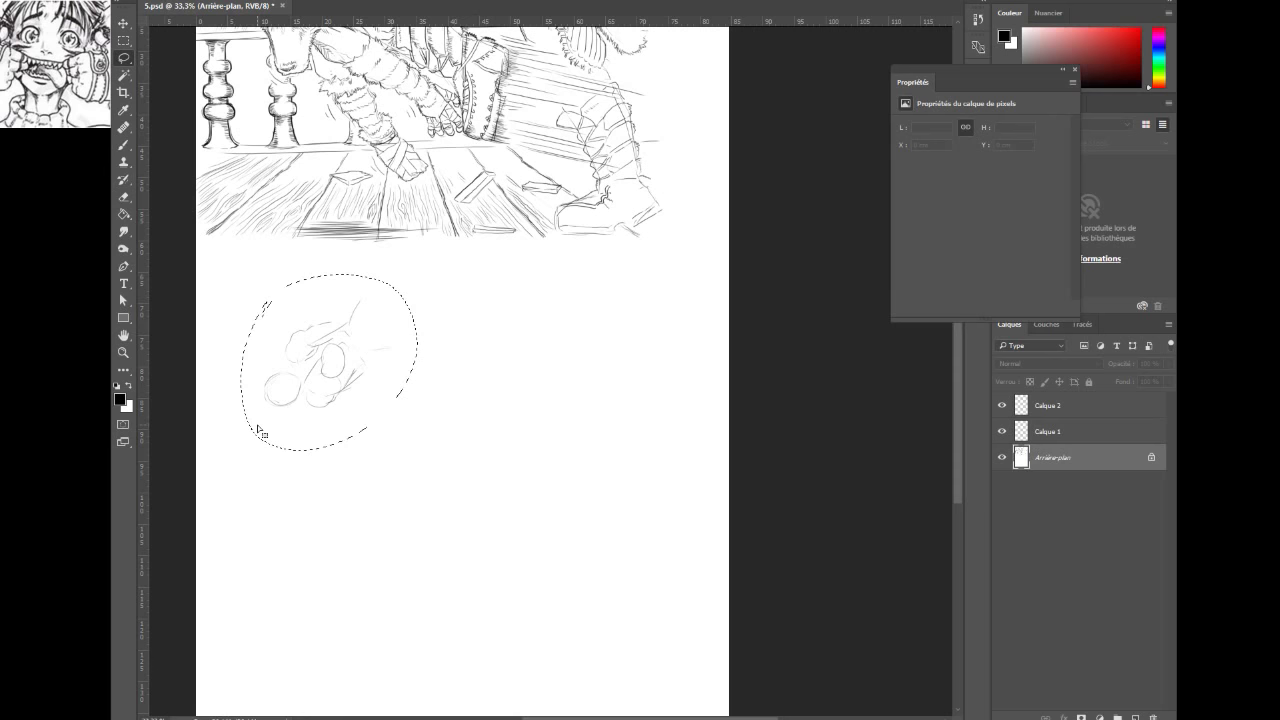
key(shift+BackSpace)
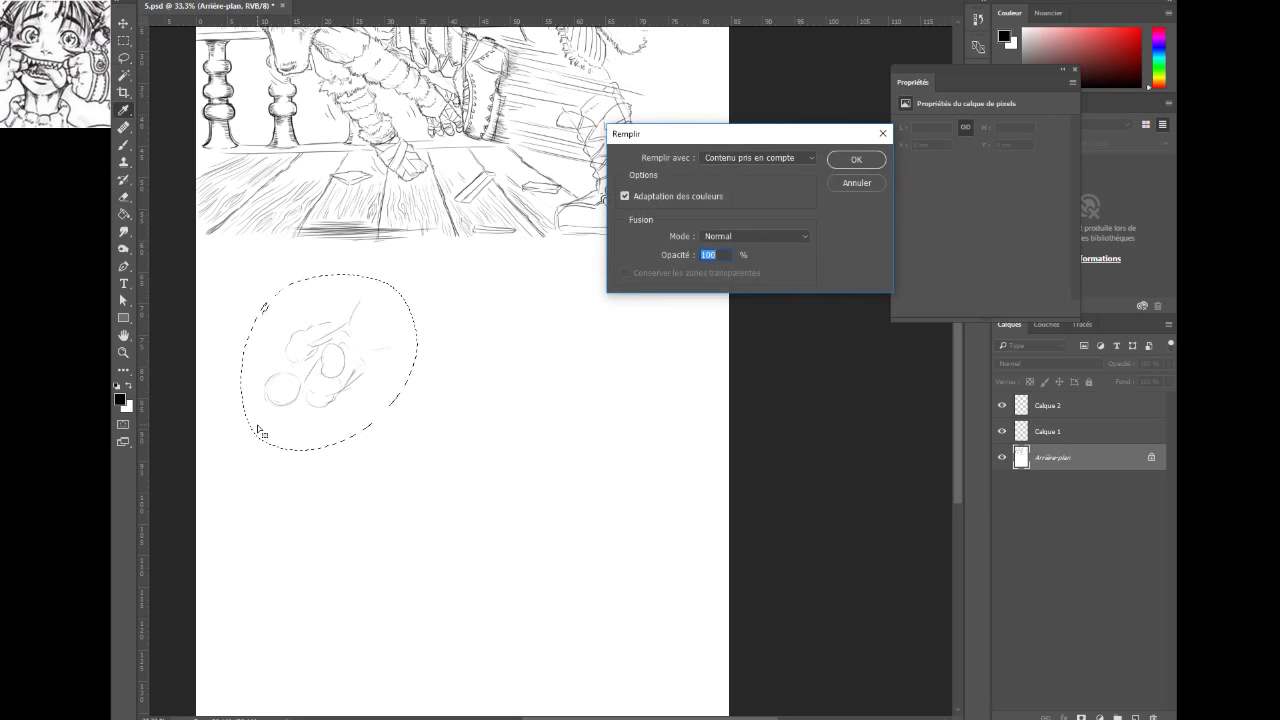
click(862, 160)
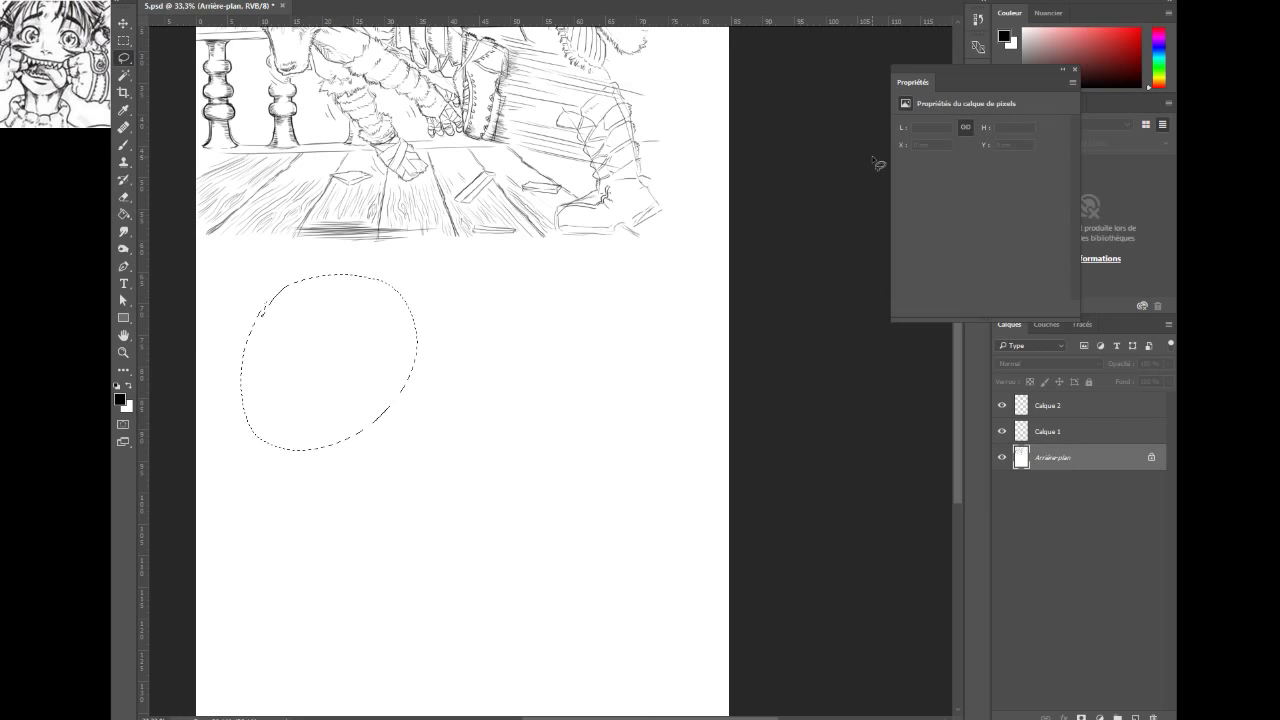
key(ctrl+d)
On layer Calque 2, sketch the sweeping outline of a bent form with a short upper extension below the floorboards
click(1052, 403)
key(b)
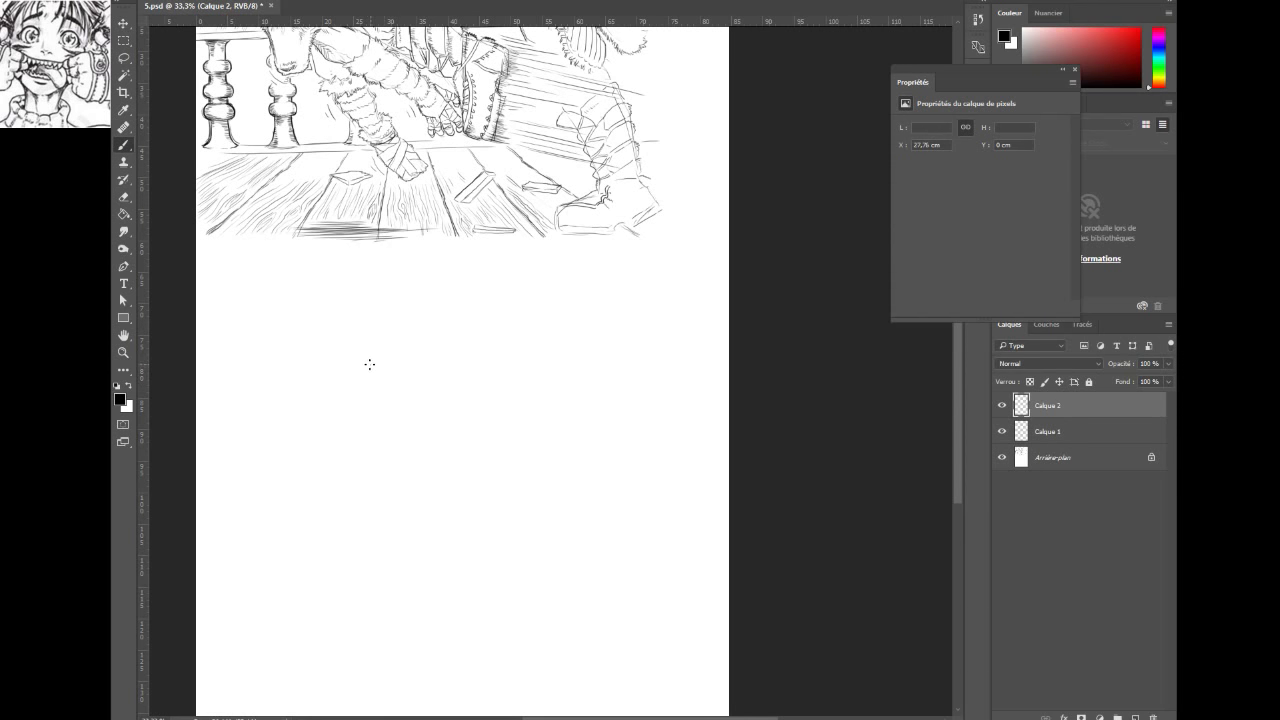
drag(371, 370, 394, 406)
mouse_move(369, 354)
mouse_down()
mouse_move(400, 343)
mouse_move(426, 384)
mouse_up()
drag(383, 405, 440, 405)
key(ctrl+z)
mouse_move(372, 321)
mouse_down()
mouse_move(373, 308)
mouse_move(417, 331)
mouse_move(430, 316)
mouse_move(366, 286)
mouse_move(370, 304)
mouse_move(428, 277)
mouse_move(454, 289)
mouse_move(453, 277)
mouse_up()
mouse_move(429, 391)
mouse_down()
mouse_move(477, 412)
mouse_move(462, 424)
mouse_move(421, 419)
mouse_up()
Add the lower forearm line, a folded strap edge inside the torso, and the first rope loops at the bent figure's waist
drag(495, 418, 508, 420)
drag(429, 385, 405, 351)
key(ctrl+z)
drag(432, 388, 405, 353)
drag(432, 377, 439, 388)
drag(369, 359, 382, 351)
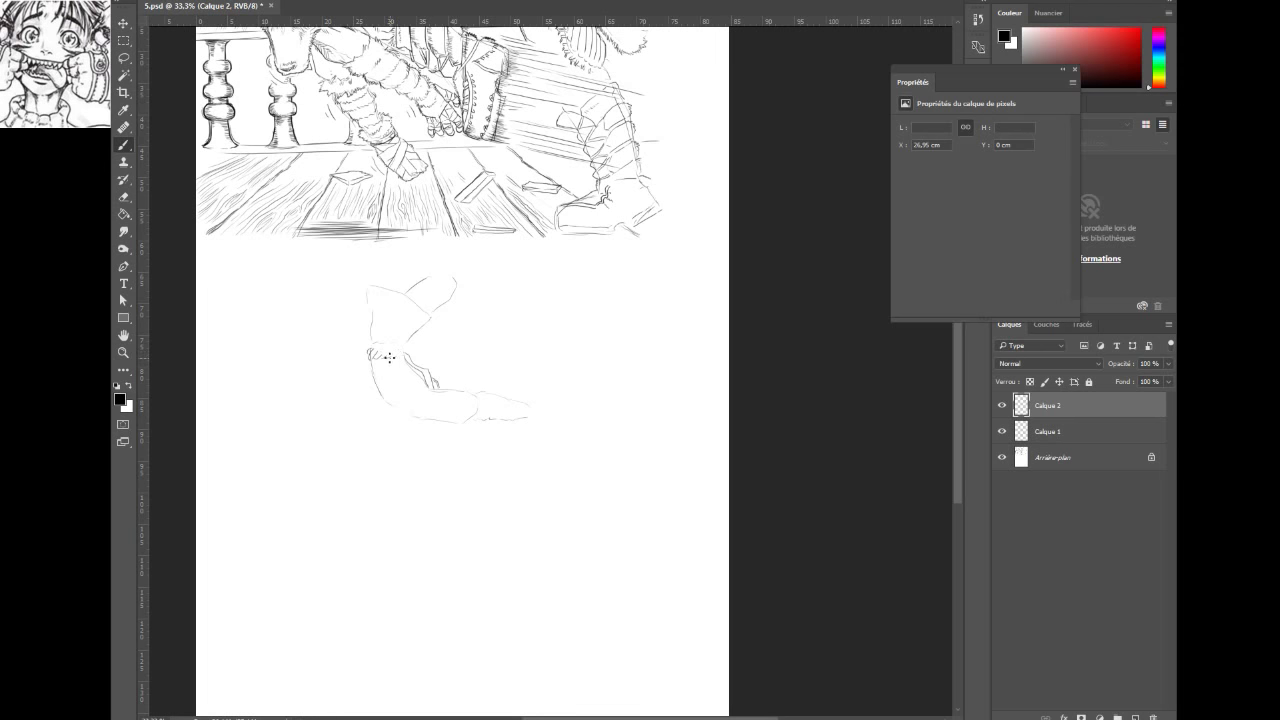
Extend the twisted rope belt with its loose ends, and sketch the figure's hanging cloth and raised limbs
mouse_move(398, 352)
mouse_down()
mouse_move(384, 357)
mouse_move(469, 338)
mouse_move(410, 352)
mouse_up()
drag(482, 424, 462, 435)
mouse_move(434, 372)
mouse_down()
mouse_move(456, 355)
mouse_move(447, 364)
mouse_up()
key(ctrl+alt+z)
mouse_move(453, 306)
mouse_down()
mouse_move(496, 285)
mouse_move(449, 308)
mouse_move(487, 272)
mouse_up()
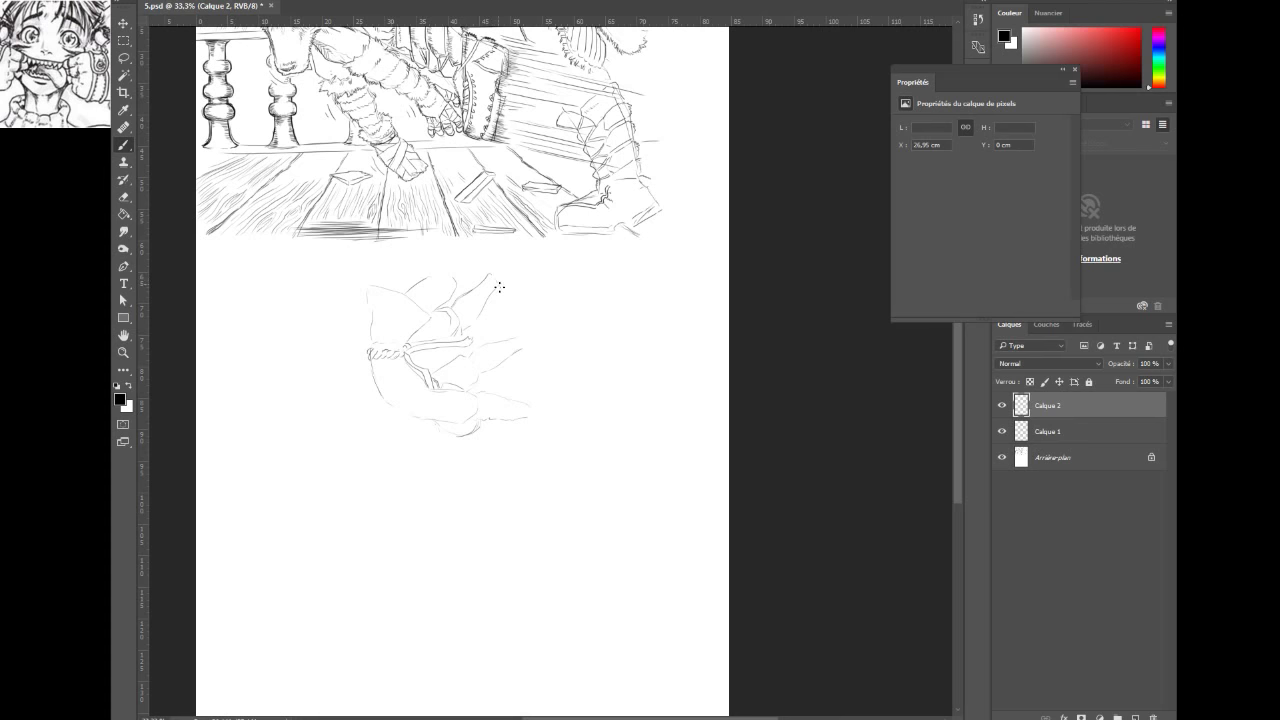
mouse_move(488, 274)
mouse_down()
mouse_move(494, 264)
mouse_move(530, 270)
mouse_move(520, 284)
mouse_move(532, 277)
mouse_move(440, 250)
mouse_move(418, 270)
mouse_move(414, 249)
mouse_up()
key(ctrl+z)
Lasso the sketched figure, move it slightly down the page away from the floorboards, and save the file
click(123, 57)
mouse_move(403, 244)
mouse_down()
mouse_move(321, 300)
mouse_move(340, 393)
mouse_move(432, 452)
mouse_move(540, 437)
mouse_move(605, 369)
mouse_move(596, 295)
mouse_move(552, 257)
mouse_move(403, 243)
mouse_up()
key(ctrl+t)
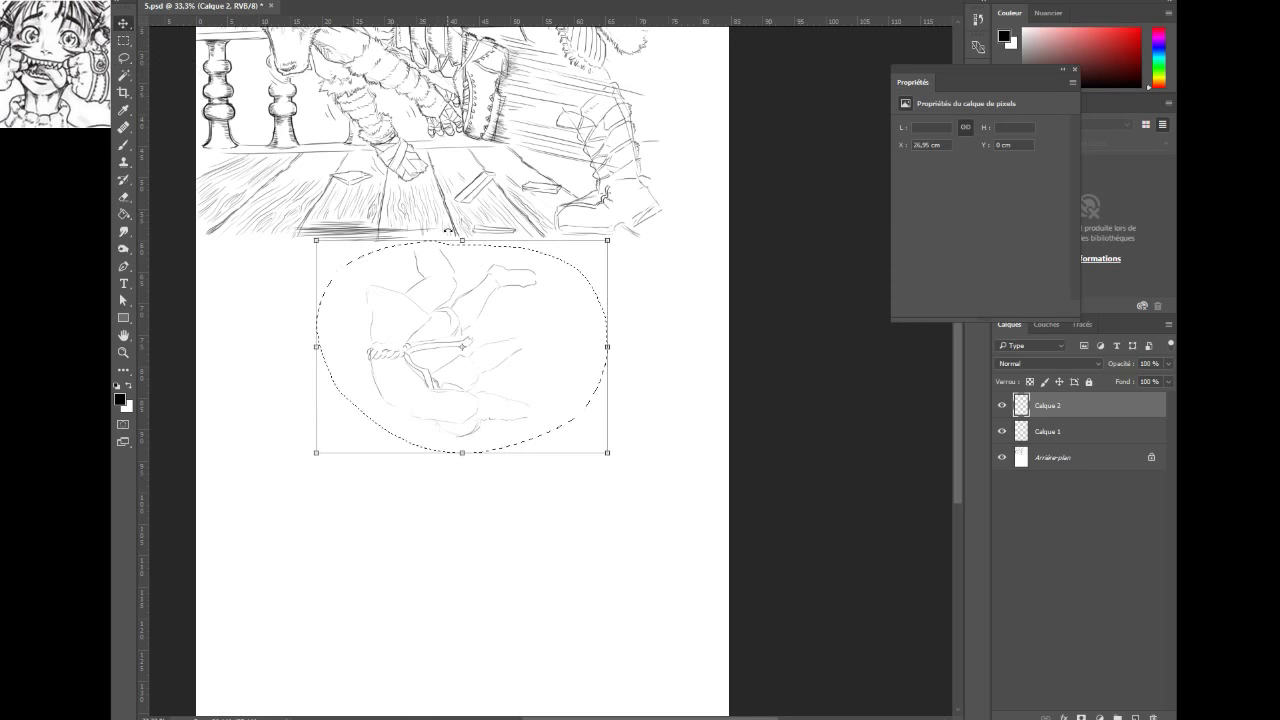
mouse_move(423, 286)
mouse_down()
mouse_move(425, 319)
mouse_move(432, 292)
mouse_move(446, 304)
mouse_up()
key(Return)
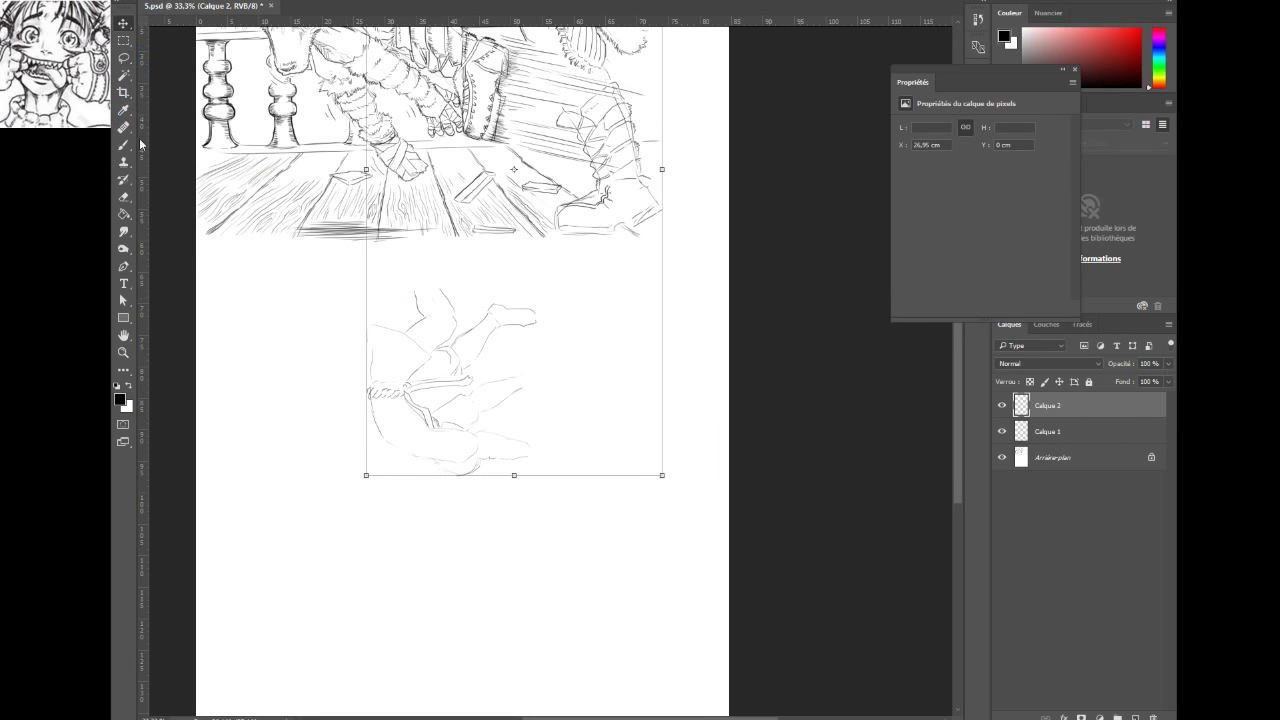
click(125, 145)
key(ctrl+s)
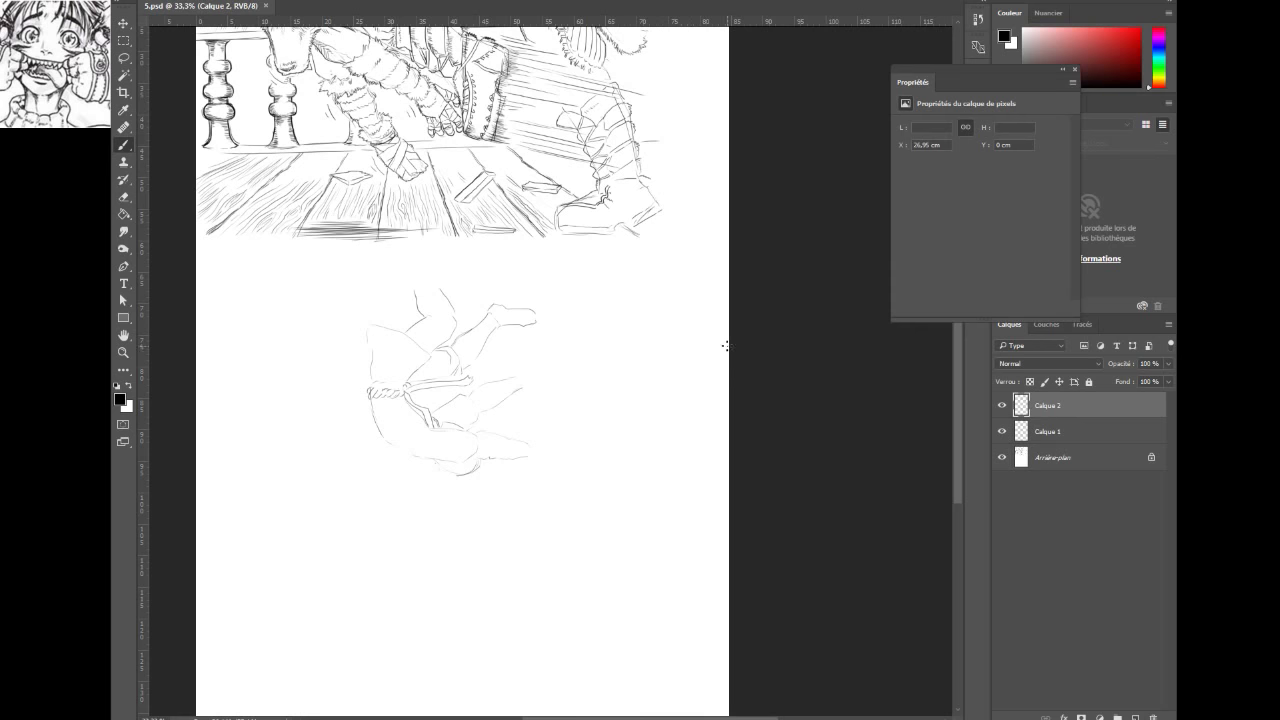
Draw a long horizontal beam with a rounded end extending from the figure's outstretched hand
drag(720, 343, 614, 311)
key(ctrl+z)
mouse_move(548, 306)
mouse_down()
mouse_move(634, 306)
mouse_move(638, 317)
mouse_move(538, 324)
mouse_move(554, 301)
mouse_move(519, 305)
mouse_up()
key(ctrl+z)
drag(620, 321, 535, 324)
key(ctrl+alt+z)
drag(630, 321, 538, 326)
drag(631, 323, 507, 331)
key(ctrl+z)
drag(631, 323, 541, 329)
mouse_move(496, 306)
mouse_down()
mouse_move(580, 293)
mouse_move(522, 303)
mouse_up()
Draw a thick broken beam entering from the page's right edge, with a jagged end and a slanted lower face
mouse_move(726, 377)
mouse_down()
mouse_move(619, 366)
mouse_move(596, 384)
mouse_move(600, 401)
mouse_move(711, 412)
mouse_up()
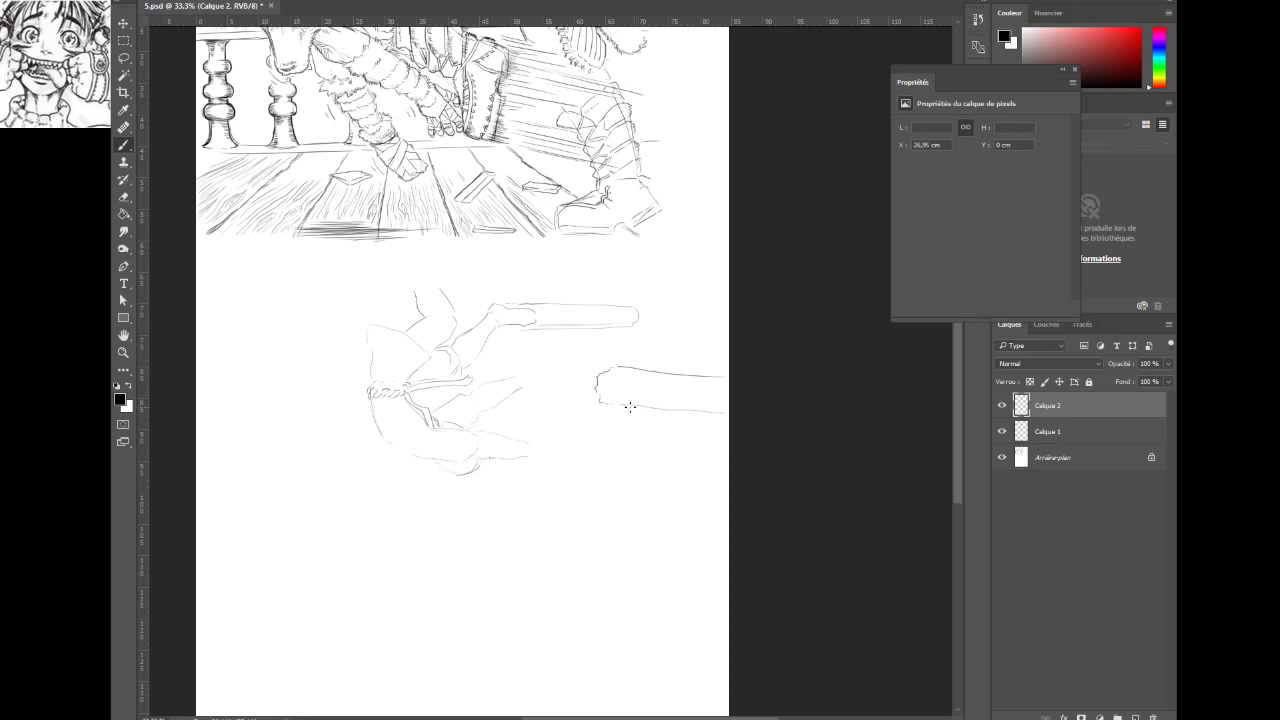
drag(633, 406, 691, 409)
key(ctrl+alt+z)
key(ctrl+alt+z)
drag(606, 404, 724, 421)
drag(611, 411, 692, 421)
key(ctrl+alt+z)
mouse_move(613, 412)
mouse_down()
mouse_move(718, 432)
mouse_move(645, 414)
mouse_move(706, 424)
mouse_up()
key(ctrl+alt+z)
Draw a tilted turned baluster with ringed sections flying to the left of the figure
mouse_move(287, 401)
mouse_down()
mouse_move(280, 393)
mouse_move(290, 415)
mouse_move(311, 396)
mouse_move(290, 398)
mouse_up()
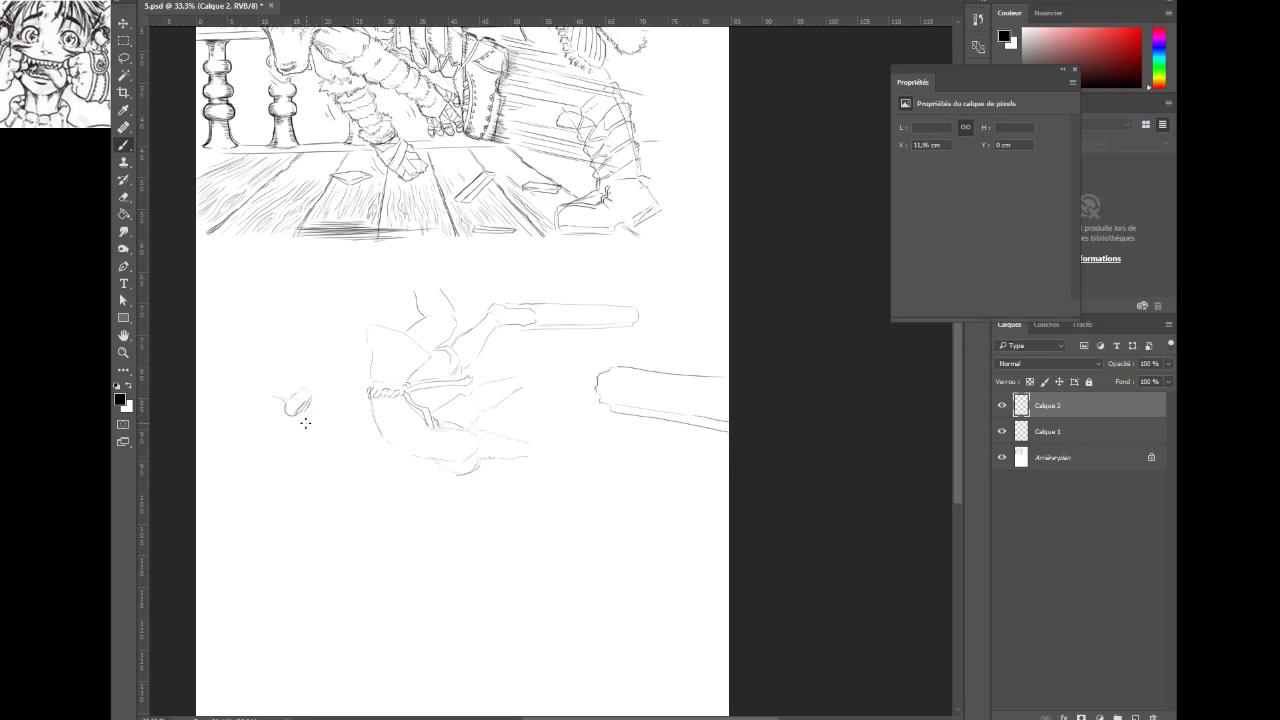
mouse_move(306, 418)
mouse_down()
mouse_move(319, 404)
mouse_move(306, 428)
mouse_move(308, 396)
mouse_move(321, 406)
mouse_up()
drag(331, 446, 345, 424)
mouse_move(281, 402)
mouse_down()
mouse_move(275, 388)
mouse_move(290, 377)
mouse_move(279, 406)
mouse_up()
click(265, 375)
mouse_move(267, 377)
mouse_down()
mouse_move(262, 386)
mouse_move(276, 374)
mouse_up()
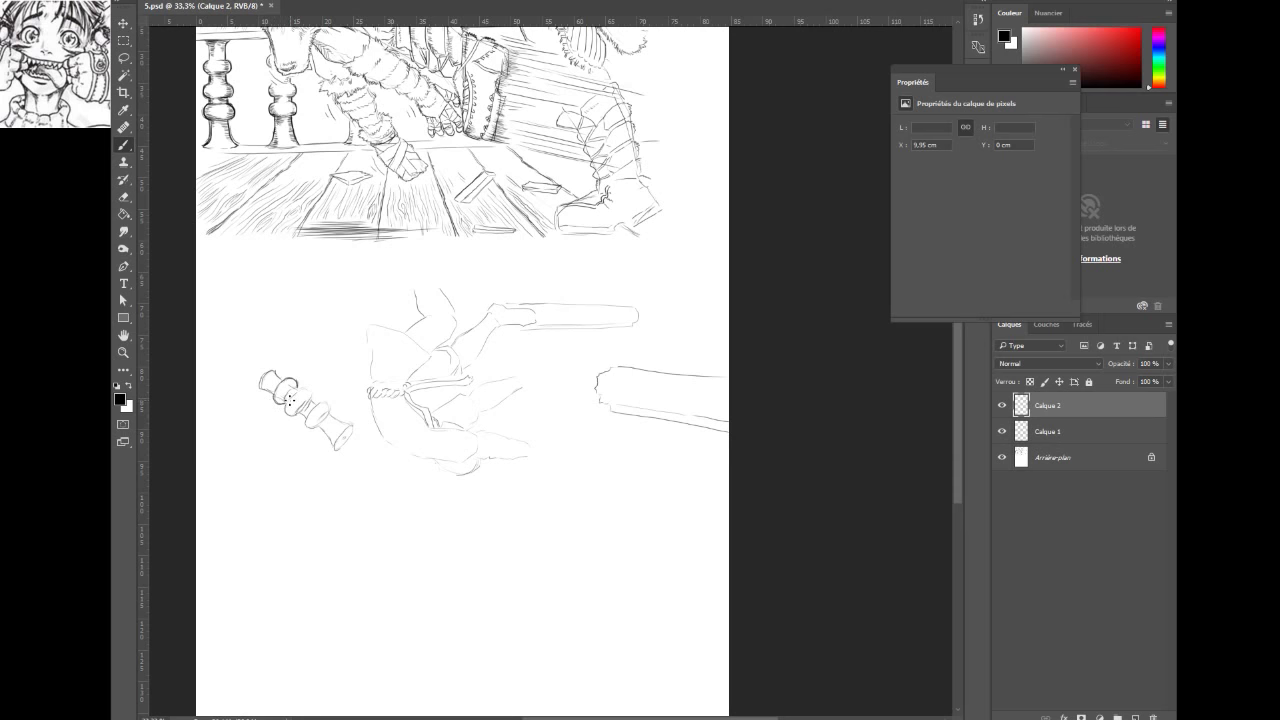
drag(290, 400, 309, 390)
mouse_move(306, 418)
mouse_down()
mouse_move(320, 428)
mouse_move(306, 410)
mouse_move(326, 401)
mouse_up()
Draw a second, foreshortened baluster with a round base and stacked rings below the broken beam
mouse_move(564, 434)
mouse_down()
mouse_move(544, 466)
mouse_move(569, 470)
mouse_move(567, 496)
mouse_move(536, 484)
mouse_move(544, 463)
mouse_move(546, 497)
mouse_up()
key(ctrl+z)
drag(558, 480, 560, 487)
drag(554, 438, 576, 440)
drag(561, 432, 581, 437)
Sketch a curled furry tail beneath the figure and a ragged fur trim around its upper body
mouse_move(382, 434)
mouse_down()
mouse_move(409, 452)
mouse_move(412, 487)
mouse_move(410, 459)
mouse_move(392, 482)
mouse_move(406, 500)
mouse_move(465, 512)
mouse_move(428, 459)
mouse_move(431, 485)
mouse_move(510, 472)
mouse_up()
key(ctrl+z)
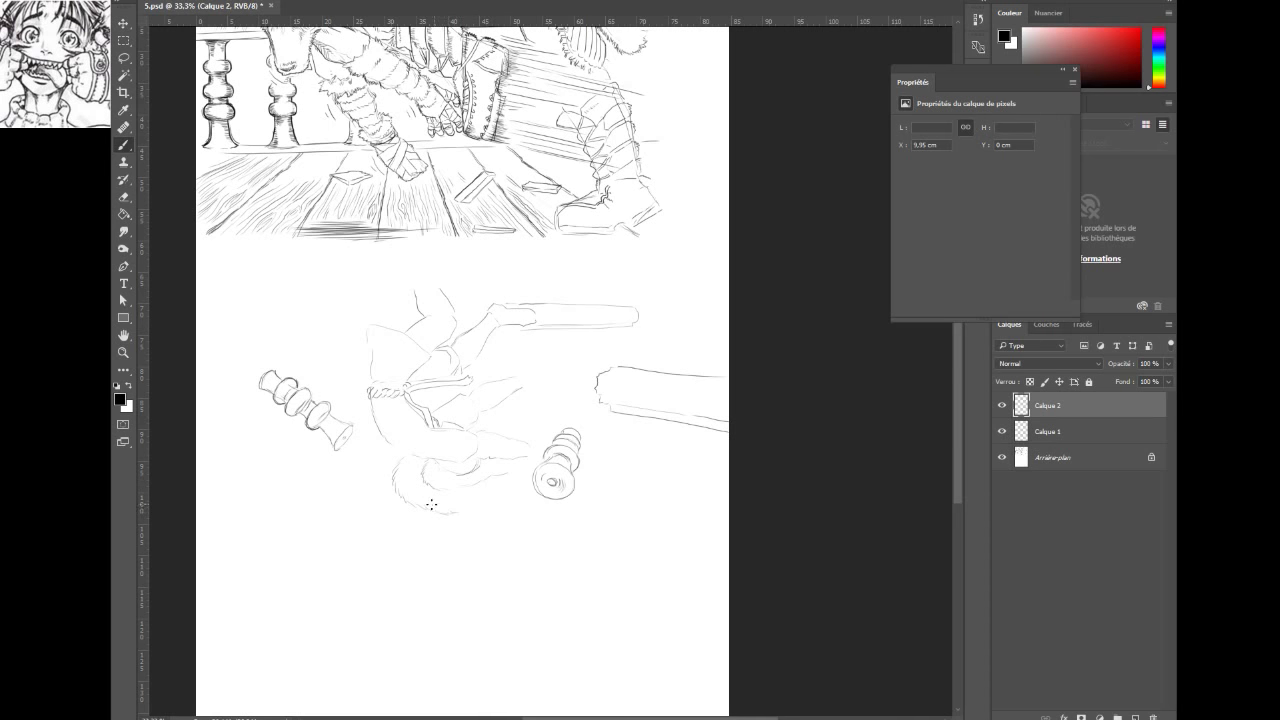
mouse_move(432, 509)
mouse_down()
mouse_move(499, 492)
mouse_move(457, 486)
mouse_move(526, 463)
mouse_move(492, 497)
mouse_up()
drag(429, 328, 450, 369)
mouse_move(404, 327)
mouse_down()
mouse_move(418, 328)
mouse_move(358, 314)
mouse_move(366, 324)
mouse_move(378, 309)
mouse_up()
mouse_move(440, 360)
mouse_down()
mouse_move(436, 372)
mouse_move(458, 372)
mouse_move(426, 381)
mouse_move(488, 366)
mouse_move(466, 372)
mouse_up()
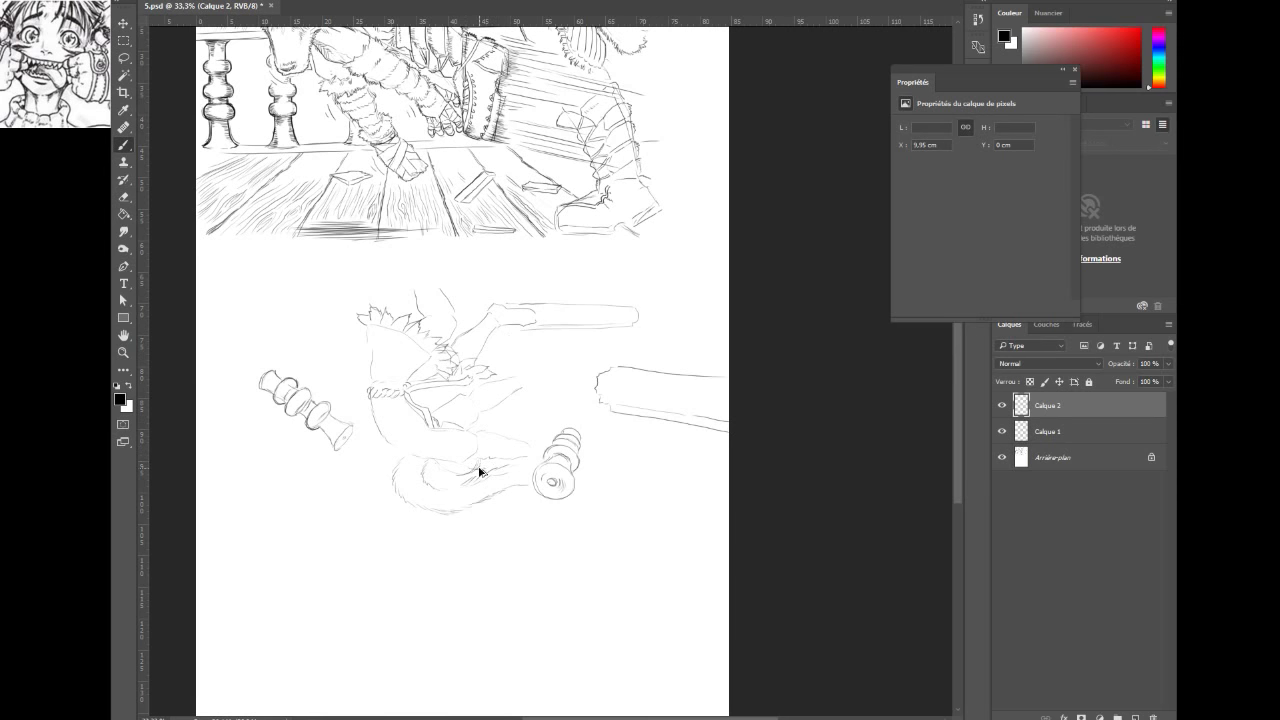
Add fingers and tufted strokes around the lower hand, and firm up the outline of the lower arm
mouse_move(474, 460)
mouse_down()
mouse_move(463, 471)
mouse_move(497, 465)
mouse_up()
drag(494, 428, 538, 427)
drag(456, 424, 444, 422)
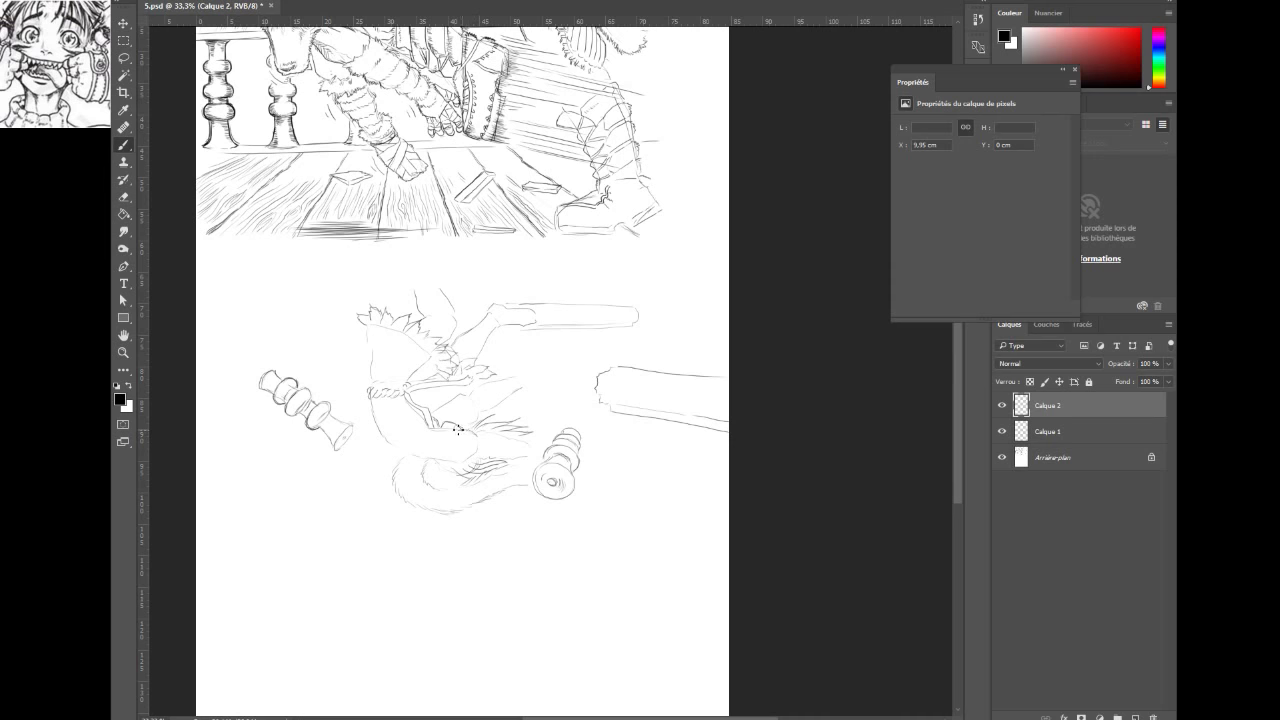
mouse_move(448, 428)
mouse_down()
mouse_move(435, 426)
mouse_move(477, 440)
mouse_move(473, 461)
mouse_up()
drag(378, 426, 413, 457)
Add wrapped bands to the raised limb and its tip, and detail the hand gripping the beam
drag(439, 289, 430, 278)
drag(425, 315, 456, 314)
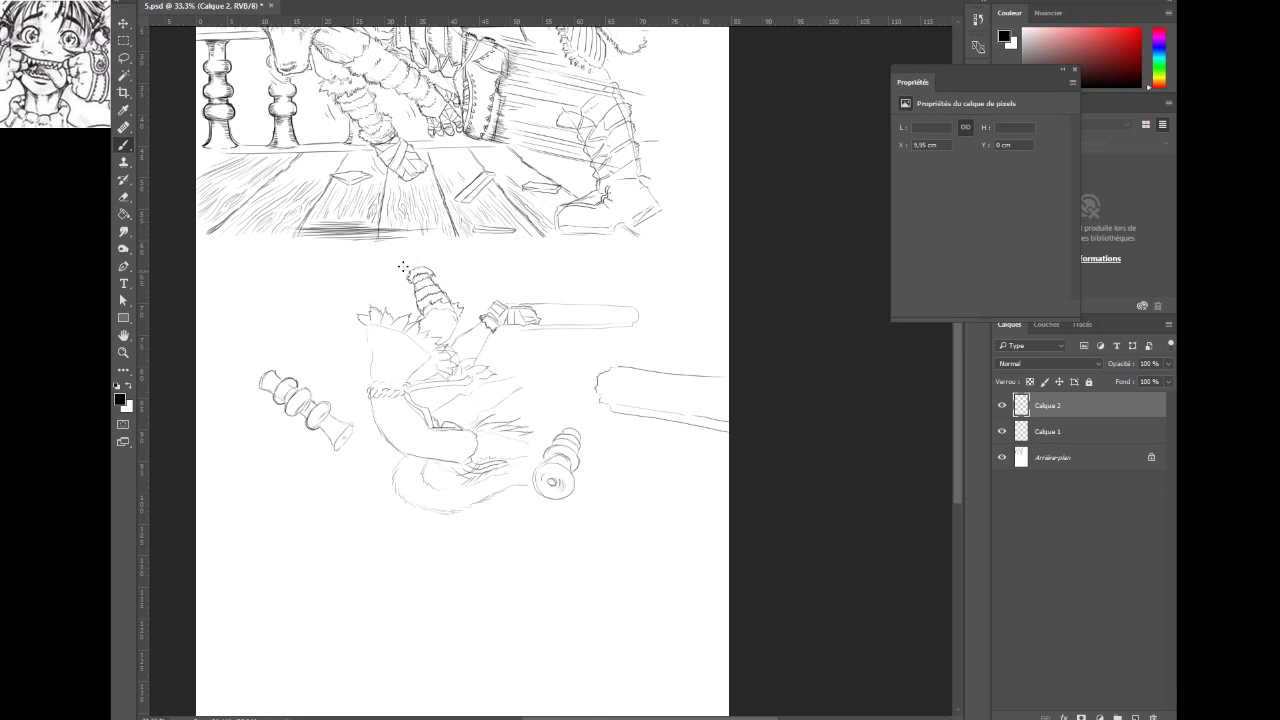
mouse_move(408, 256)
mouse_down()
mouse_move(438, 244)
mouse_move(450, 252)
mouse_move(437, 262)
mouse_move(450, 251)
mouse_move(440, 259)
mouse_up()
click(429, 257)
click(424, 256)
Scatter small wood splinters around the figure and draw splintered shards at the broken beam's end
drag(571, 346, 520, 240)
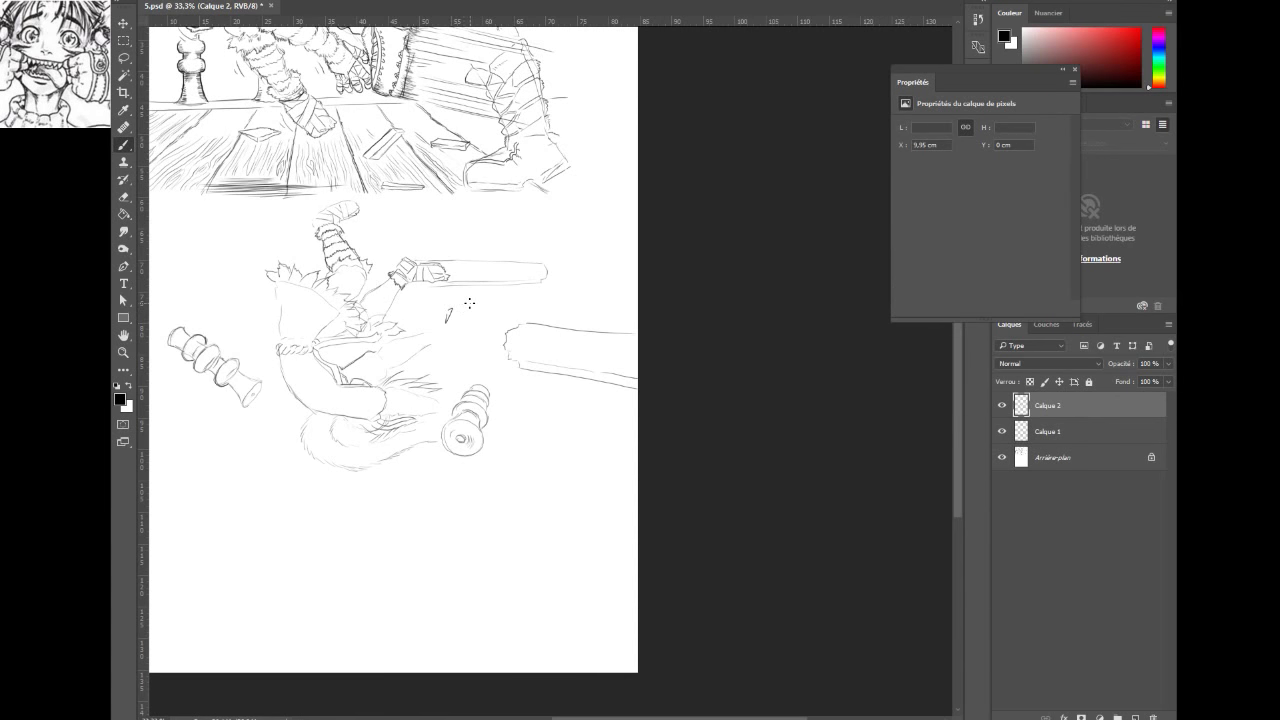
mouse_move(465, 308)
mouse_down()
mouse_move(475, 303)
mouse_move(419, 312)
mouse_up()
drag(260, 309, 249, 311)
drag(251, 338, 245, 339)
mouse_move(461, 353)
mouse_down()
mouse_move(455, 364)
mouse_move(497, 335)
mouse_move(498, 357)
mouse_up()
drag(505, 353, 500, 361)
drag(482, 357, 474, 362)
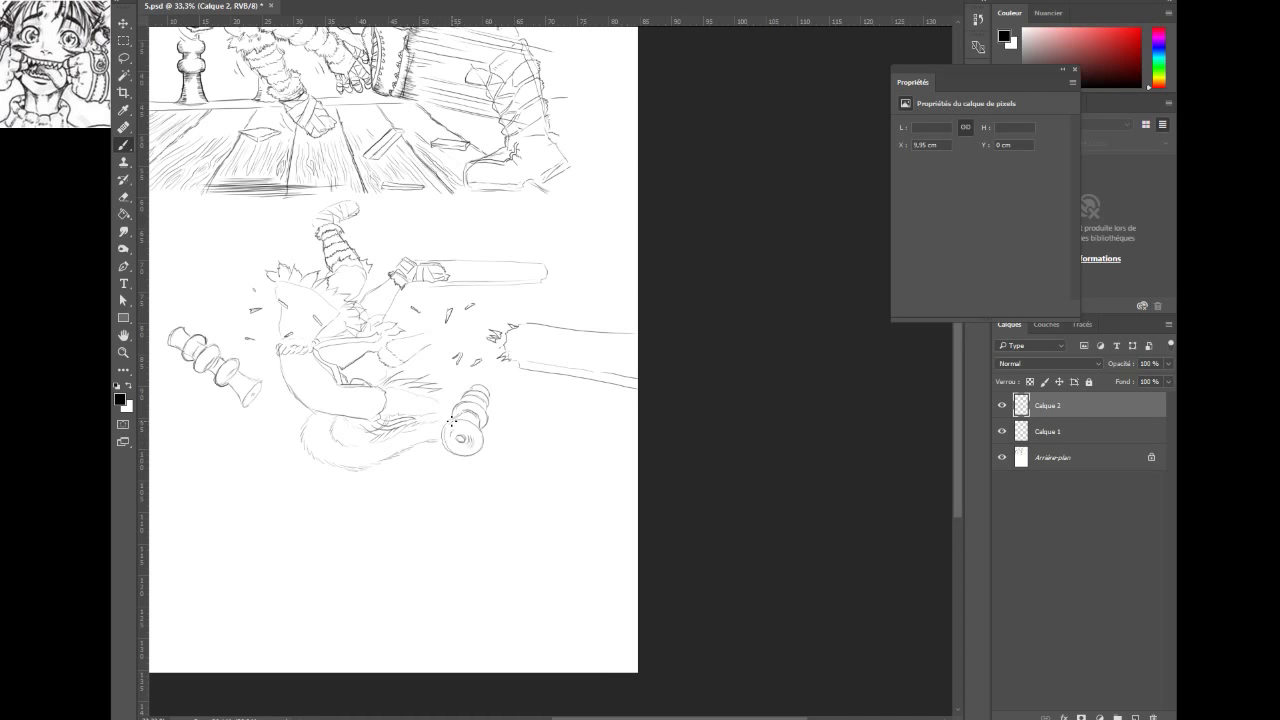
Shade the foreshortened baluster near the tail and add wrapped bands to the figure's forearms
drag(442, 431, 445, 450)
drag(507, 443, 559, 520)
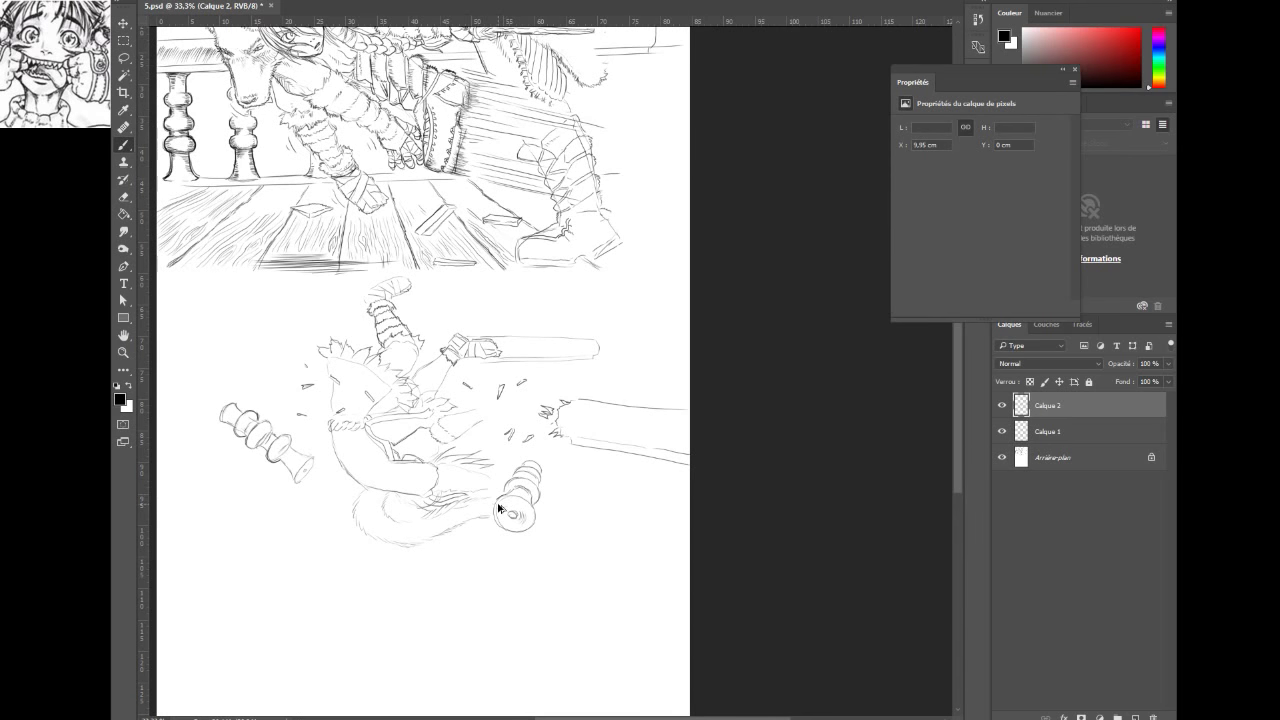
mouse_move(493, 512)
mouse_down()
mouse_move(506, 530)
mouse_move(531, 527)
mouse_move(531, 499)
mouse_up()
drag(536, 462, 541, 484)
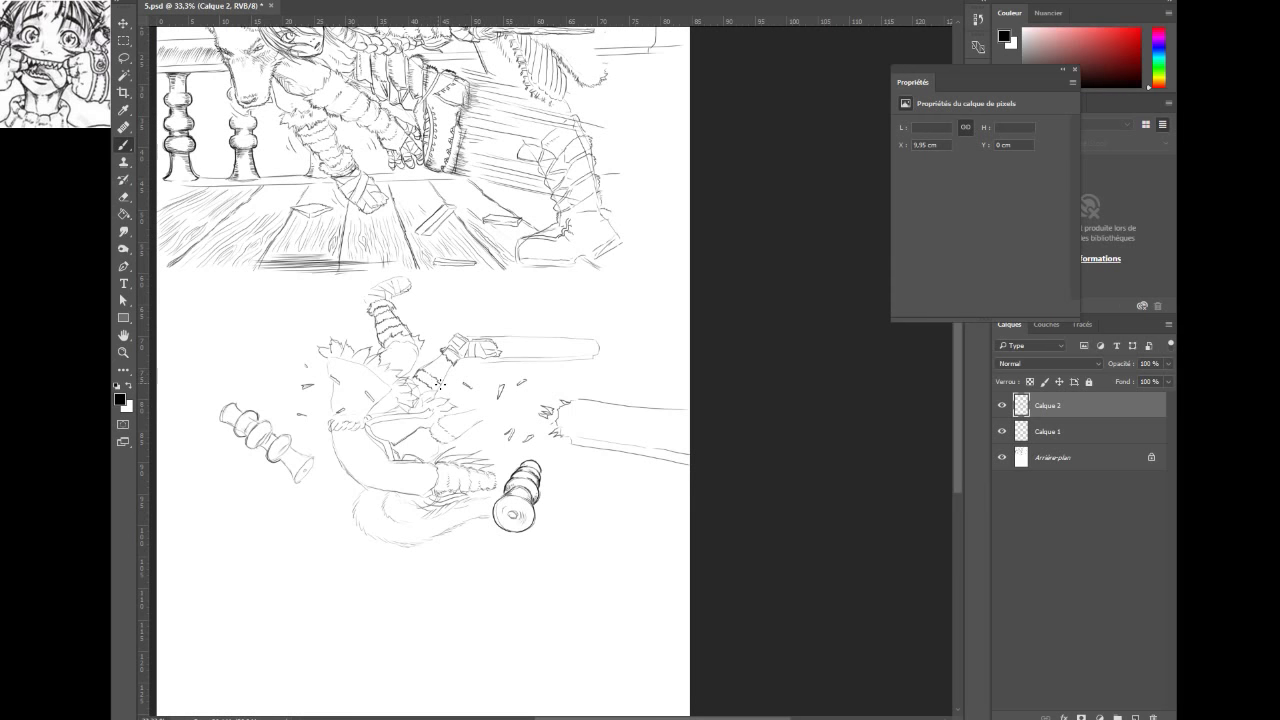
drag(422, 372, 437, 387)
Darken the contours of the tilted baluster left of the figure and shade its rings and flared base
mouse_move(291, 445)
mouse_down()
mouse_move(312, 456)
mouse_move(284, 434)
mouse_up()
click(279, 456)
mouse_move(291, 471)
mouse_down()
mouse_move(283, 463)
mouse_move(290, 473)
mouse_up()
key(ctrl+z)
drag(284, 462, 297, 474)
click(266, 456)
click(264, 427)
drag(276, 434, 270, 436)
click(252, 446)
click(248, 436)
drag(275, 427, 270, 431)
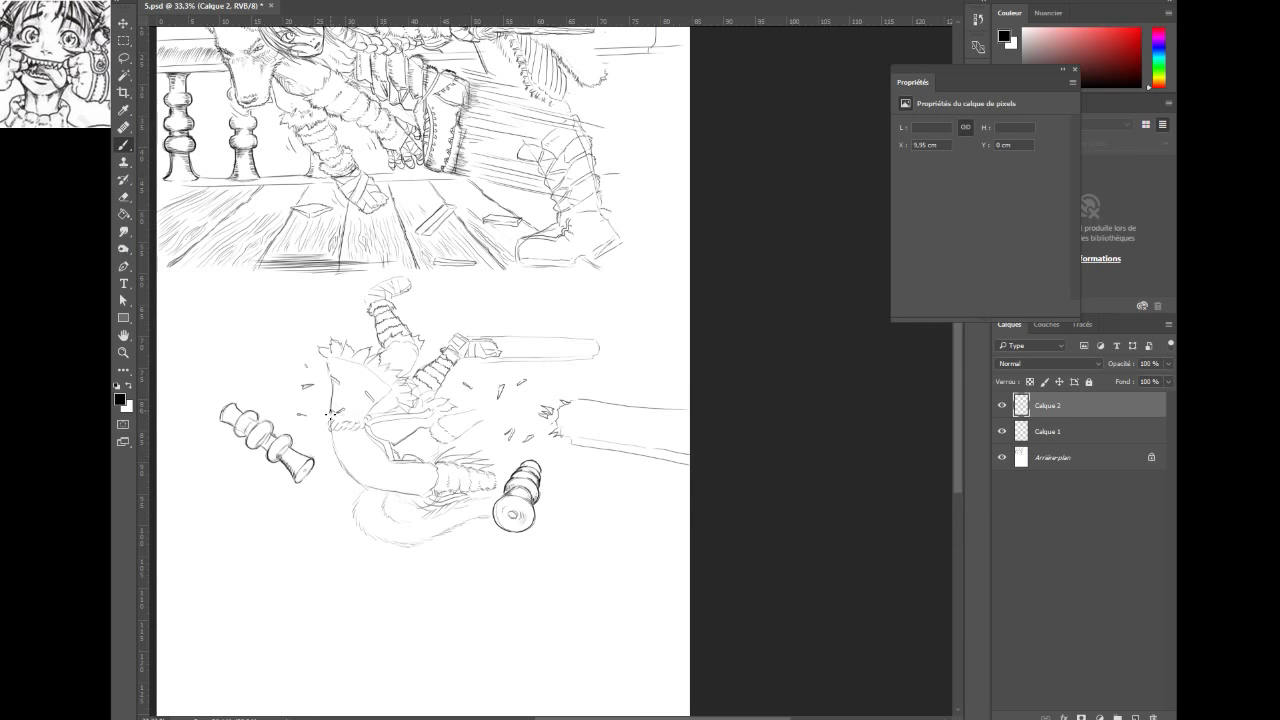
Shade the broken beam at the page edge with dense grain strokes, and refine the figure's furry tail and rope belt
click(328, 407)
drag(442, 296, 475, 476)
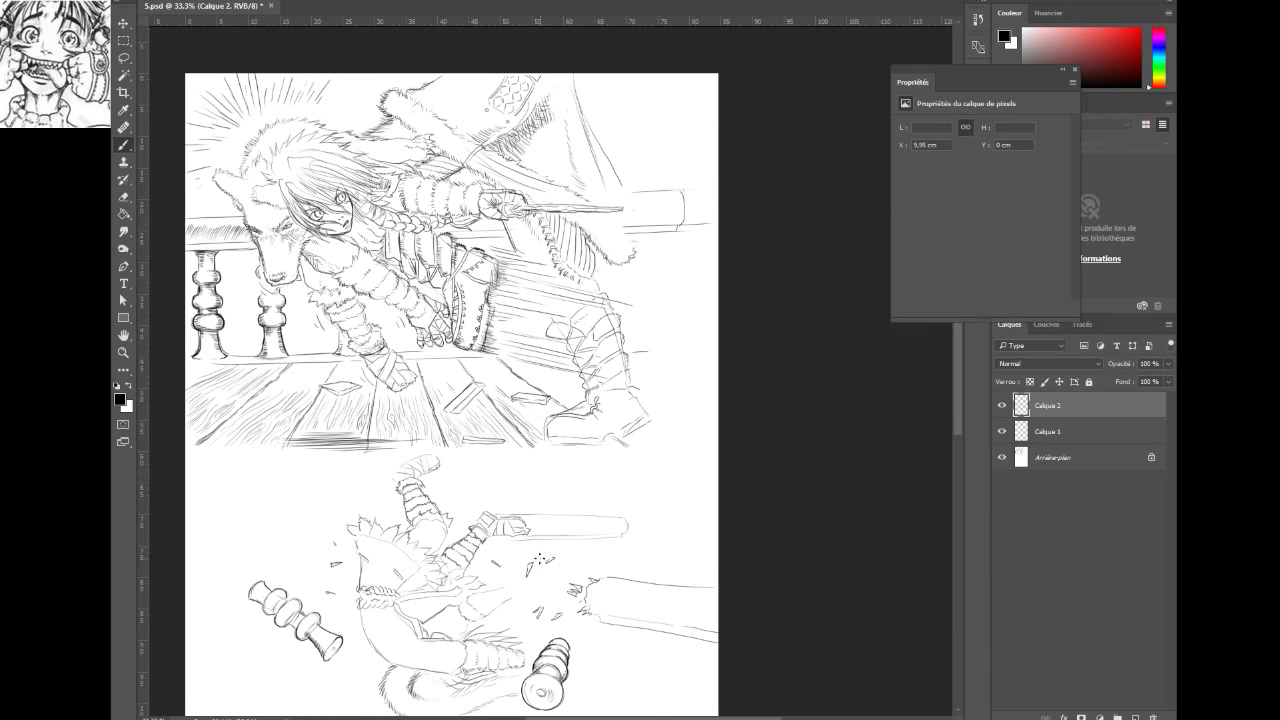
drag(572, 591, 610, 485)
mouse_move(644, 540)
mouse_down()
mouse_move(638, 496)
mouse_move(627, 552)
mouse_up()
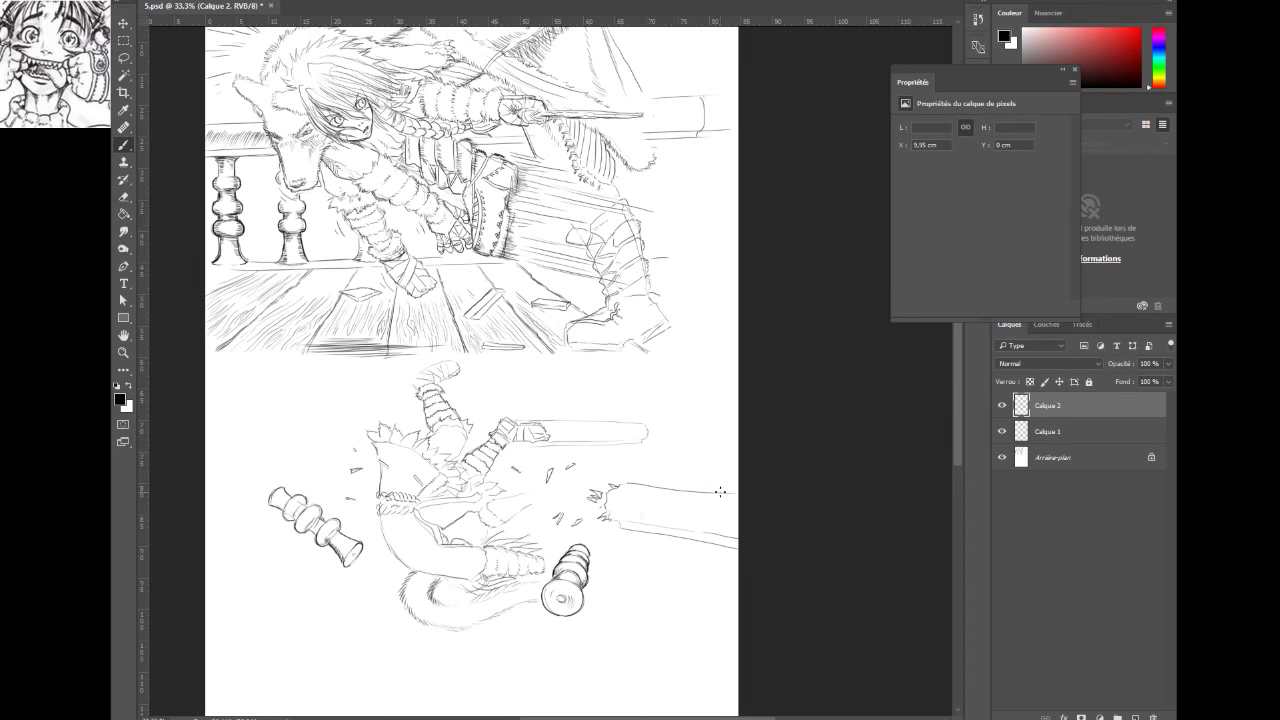
mouse_move(649, 507)
mouse_down()
mouse_move(689, 511)
mouse_move(681, 526)
mouse_move(691, 509)
mouse_move(688, 528)
mouse_move(704, 507)
mouse_move(703, 529)
mouse_move(733, 537)
mouse_up()
mouse_move(613, 503)
mouse_down()
mouse_move(651, 505)
mouse_move(634, 518)
mouse_move(631, 499)
mouse_move(610, 495)
mouse_move(643, 509)
mouse_move(731, 475)
mouse_move(613, 514)
mouse_move(641, 500)
mouse_move(616, 525)
mouse_move(711, 533)
mouse_up()
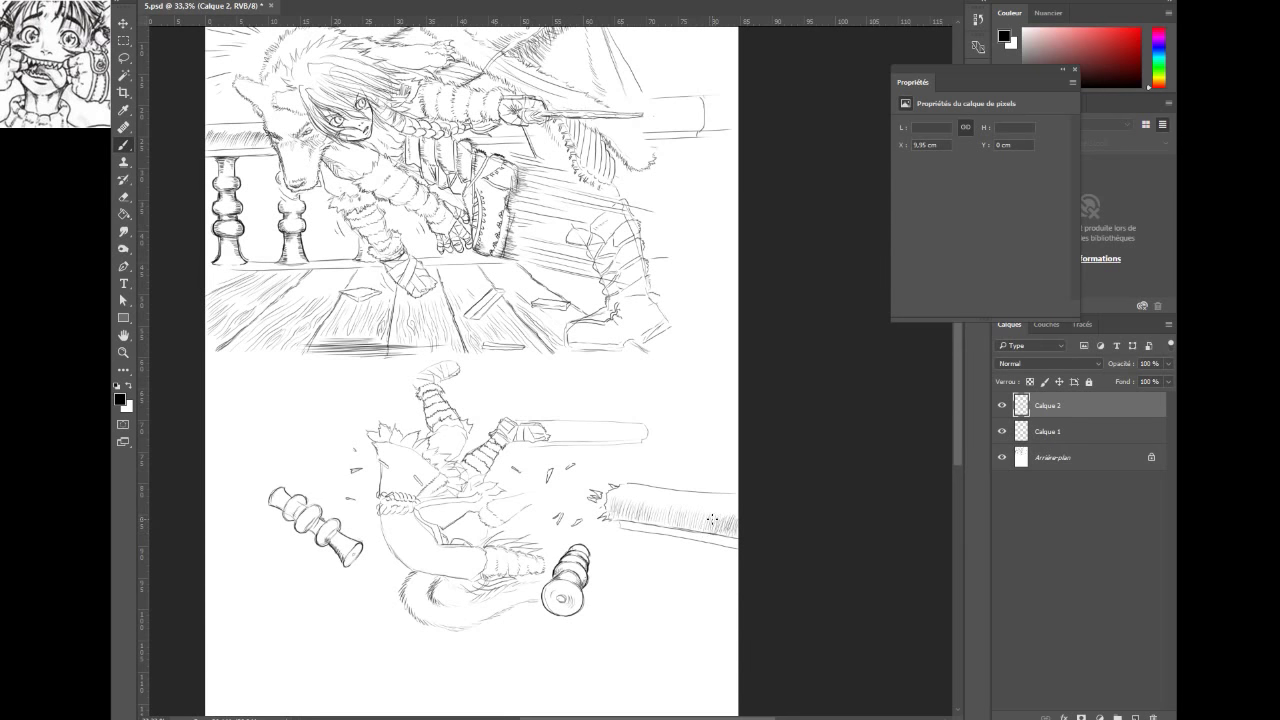
mouse_move(709, 520)
mouse_down()
mouse_move(656, 503)
mouse_move(654, 523)
mouse_move(685, 508)
mouse_move(682, 524)
mouse_move(697, 511)
mouse_move(714, 510)
mouse_move(715, 527)
mouse_move(729, 519)
mouse_move(637, 500)
mouse_up()
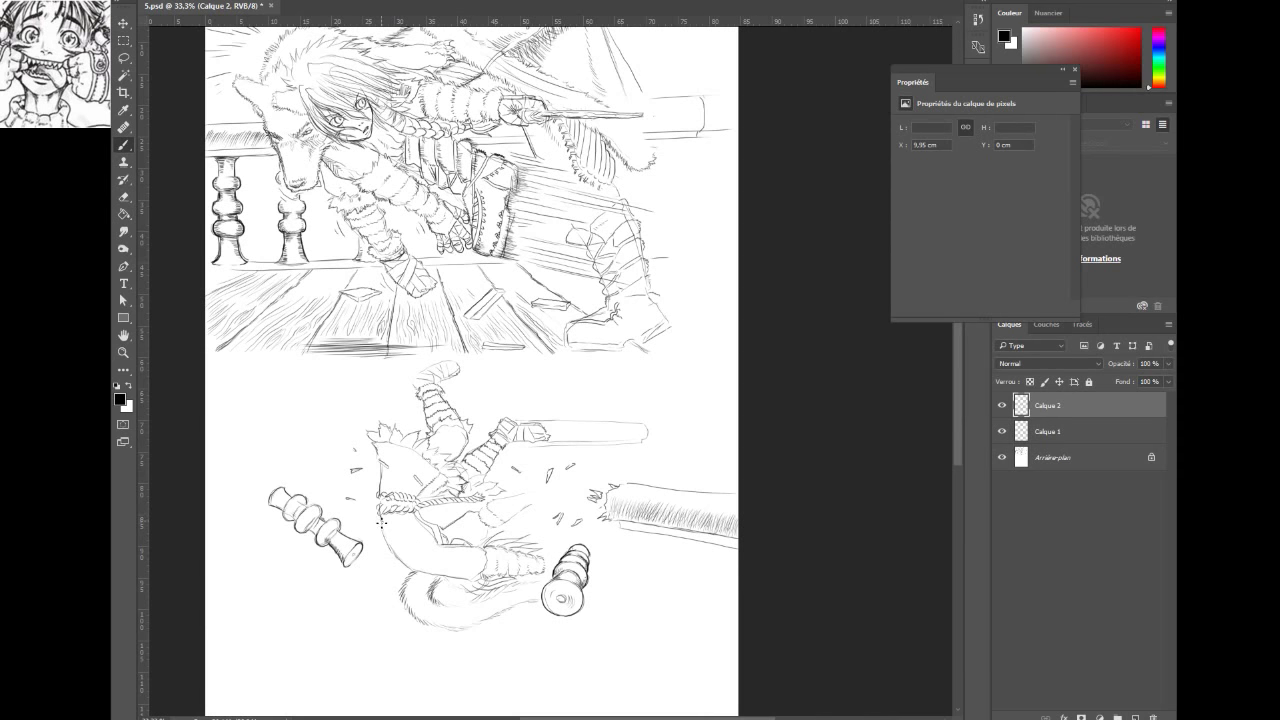
click(383, 526)
click(388, 532)
Draw the vertical edges of a post above the railing in the upper scene, and select the Arrière-plan layer
drag(655, 363, 648, 476)
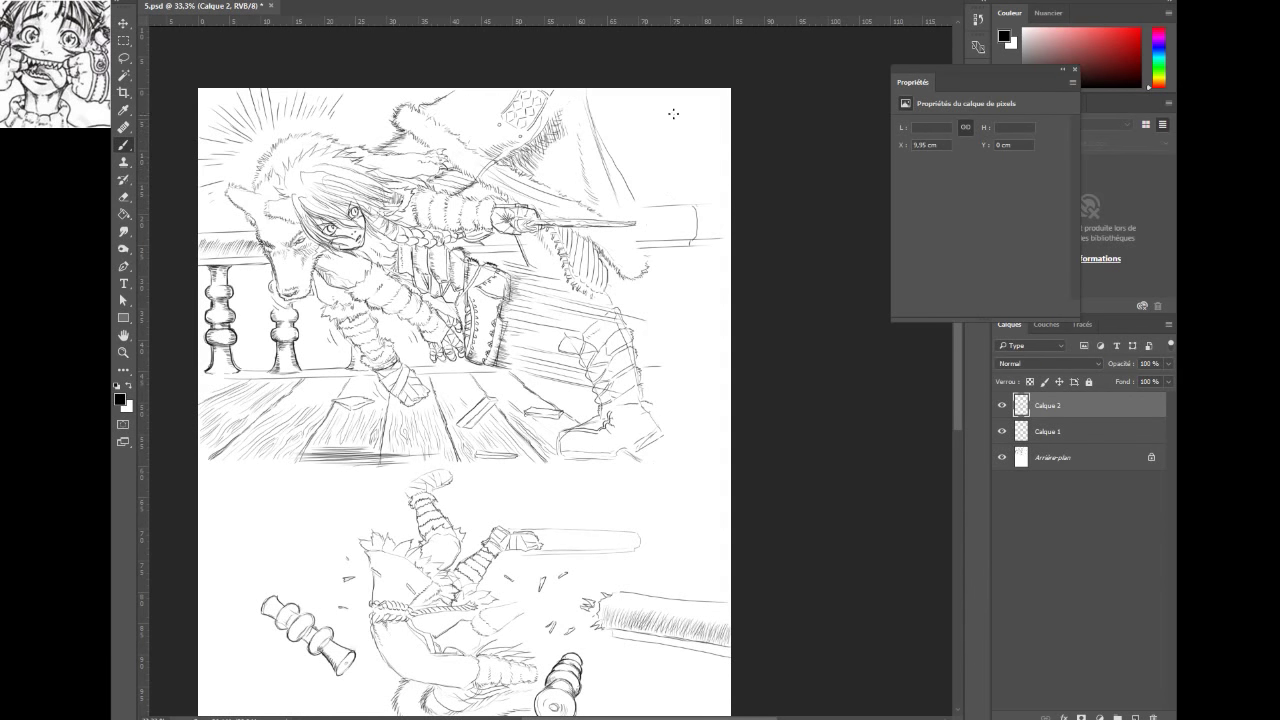
drag(667, 102, 670, 178)
key(ctrl+z)
drag(681, 144, 682, 182)
mouse_move(680, 126)
mouse_down()
mouse_move(682, 181)
mouse_move(679, 99)
mouse_move(682, 204)
mouse_up()
drag(679, 94, 690, 184)
mouse_move(688, 128)
mouse_down()
mouse_move(691, 198)
mouse_move(690, 140)
mouse_up()
drag(688, 95, 690, 198)
click(1046, 456)
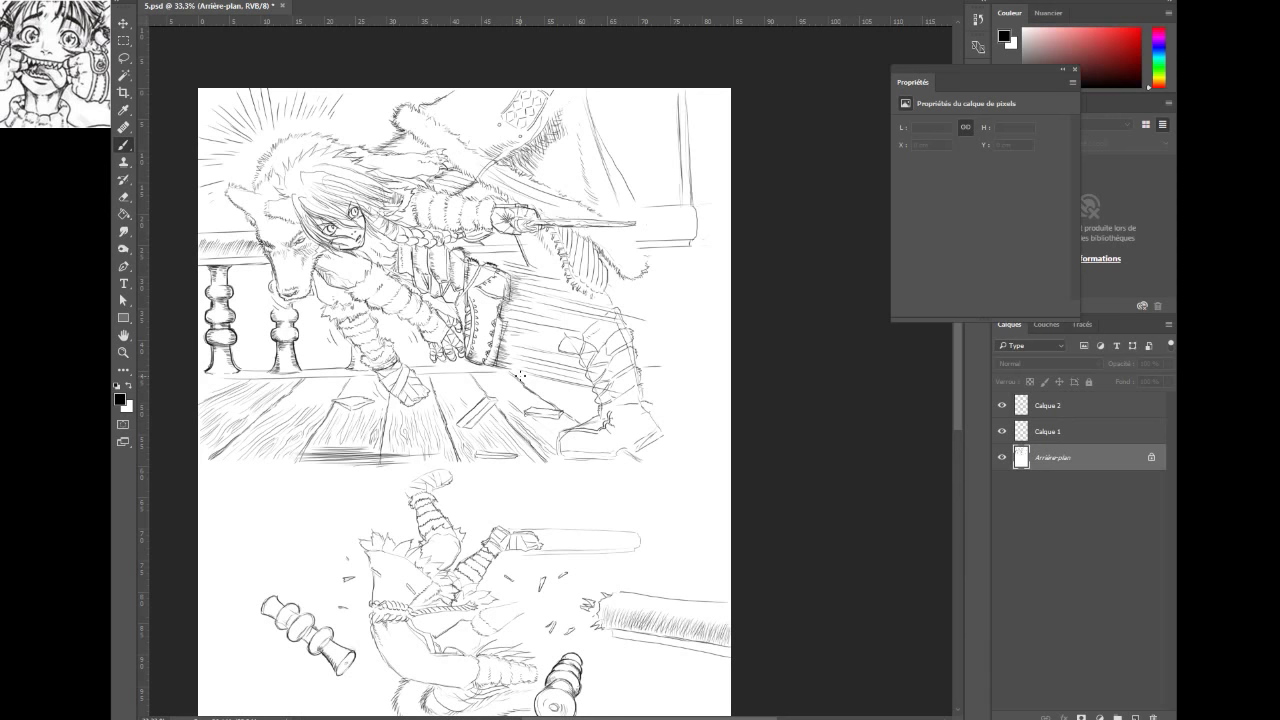
Open the cover image draanhighcover.jpg and examine the house and its balustrade up close
scroll(426, 530, up, 1)
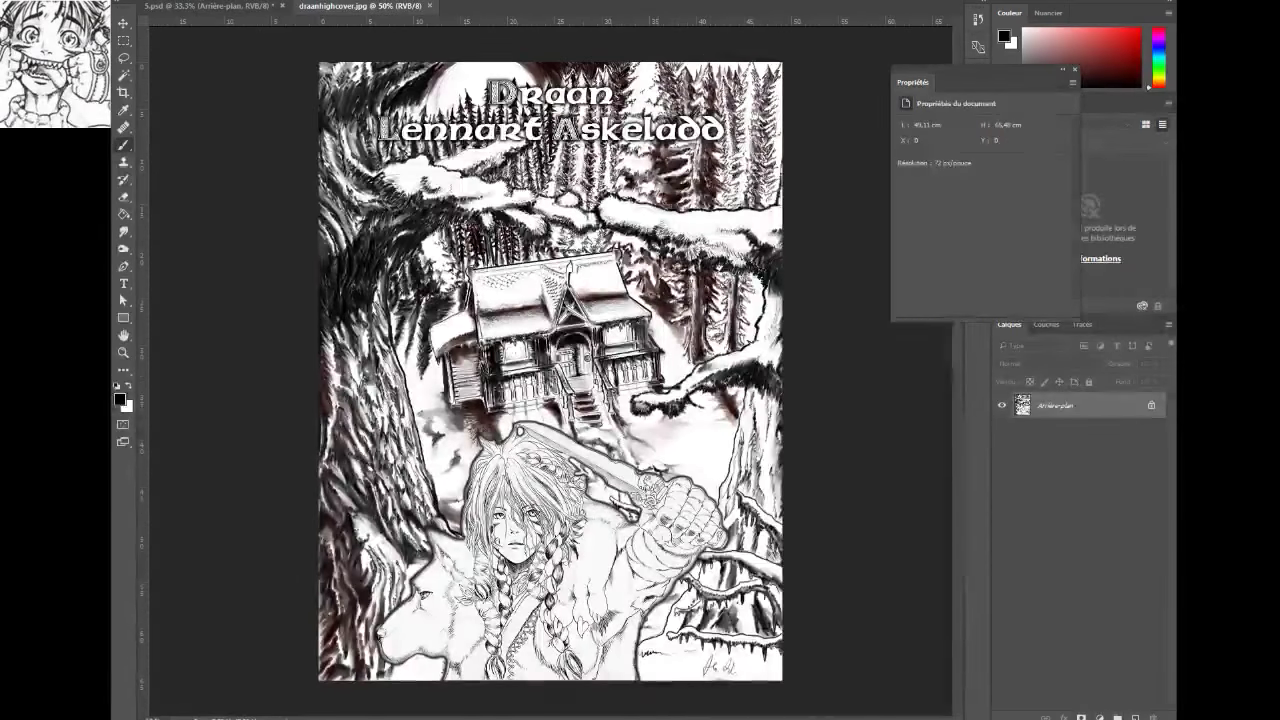
click(123, 352)
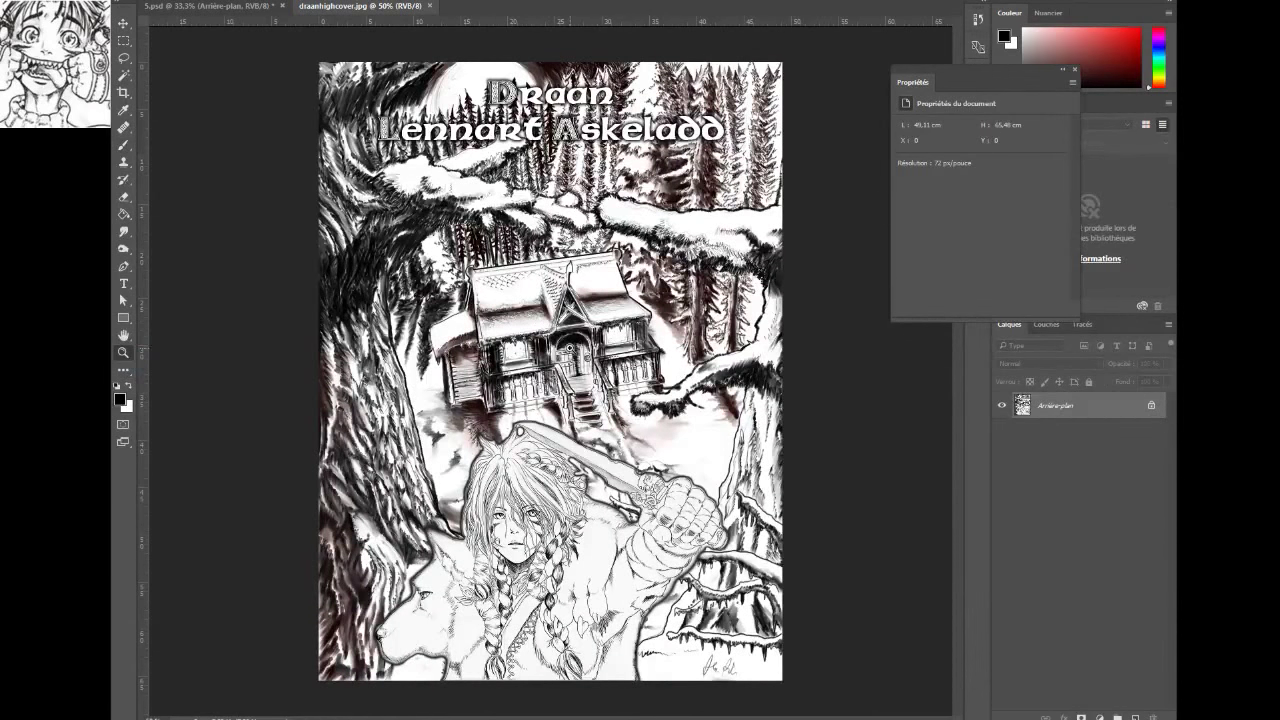
click(569, 345)
click(601, 384)
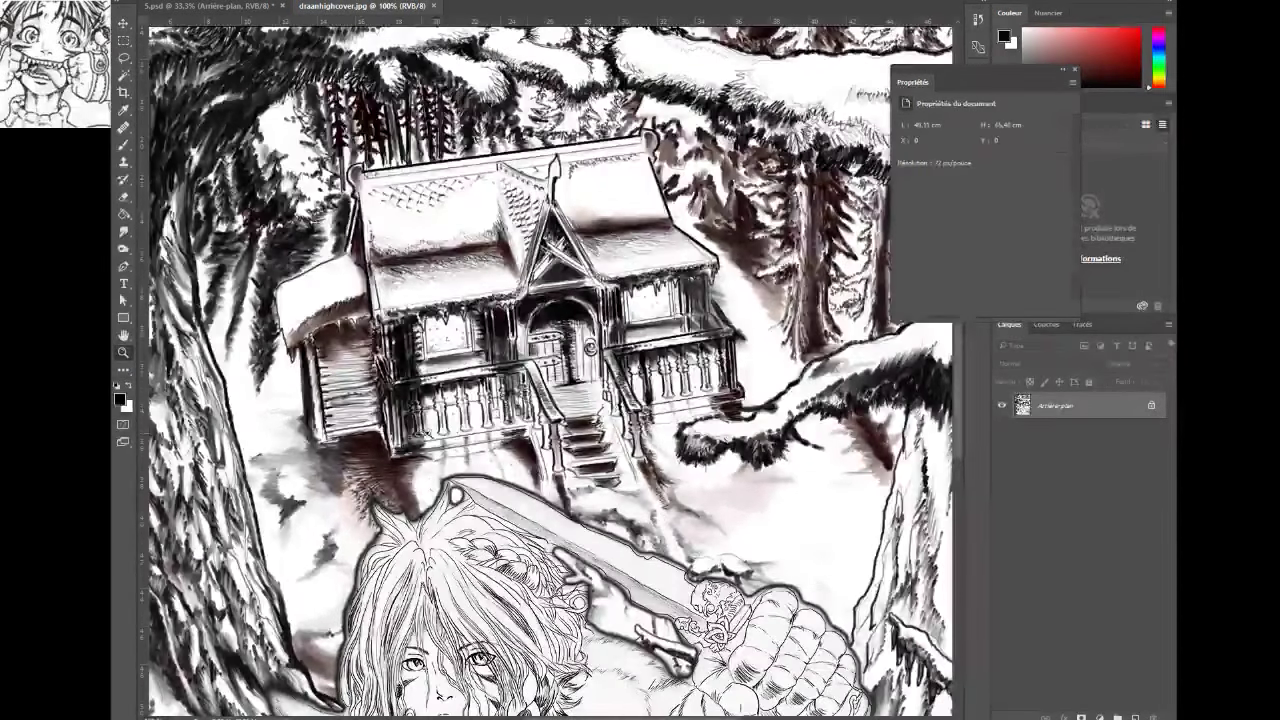
alt+click(562, 384)
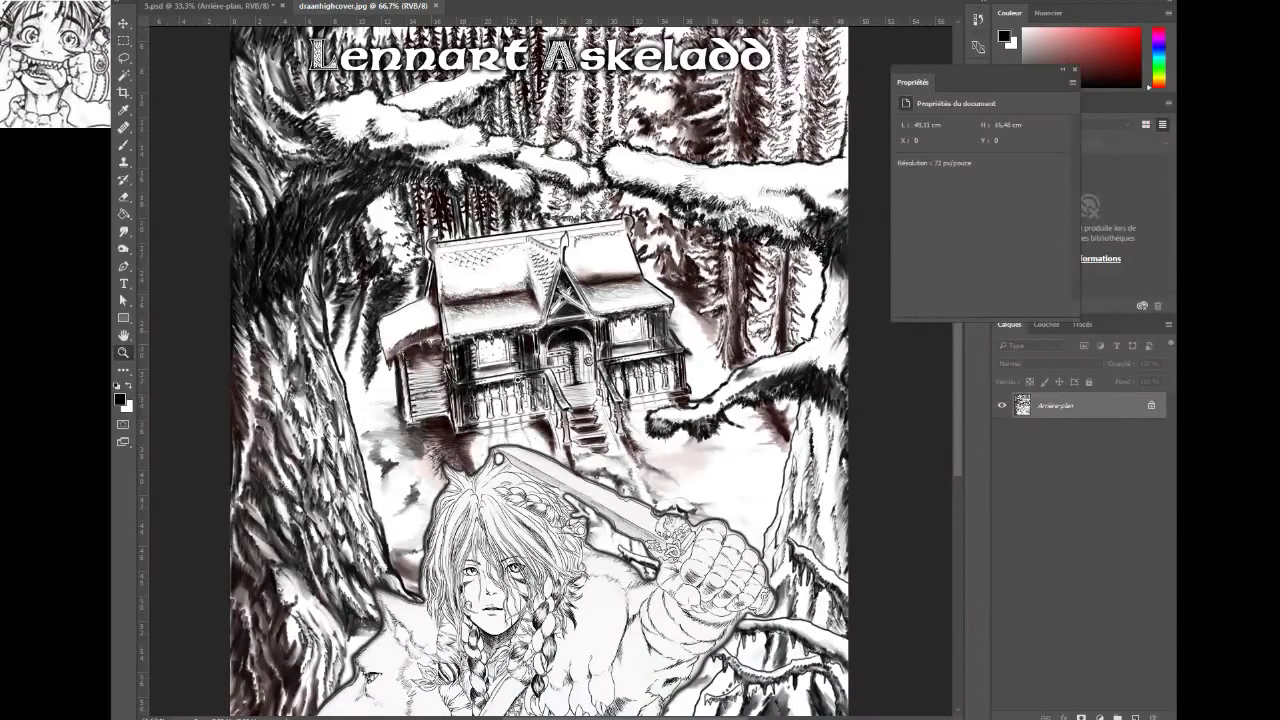
alt+click(555, 378)
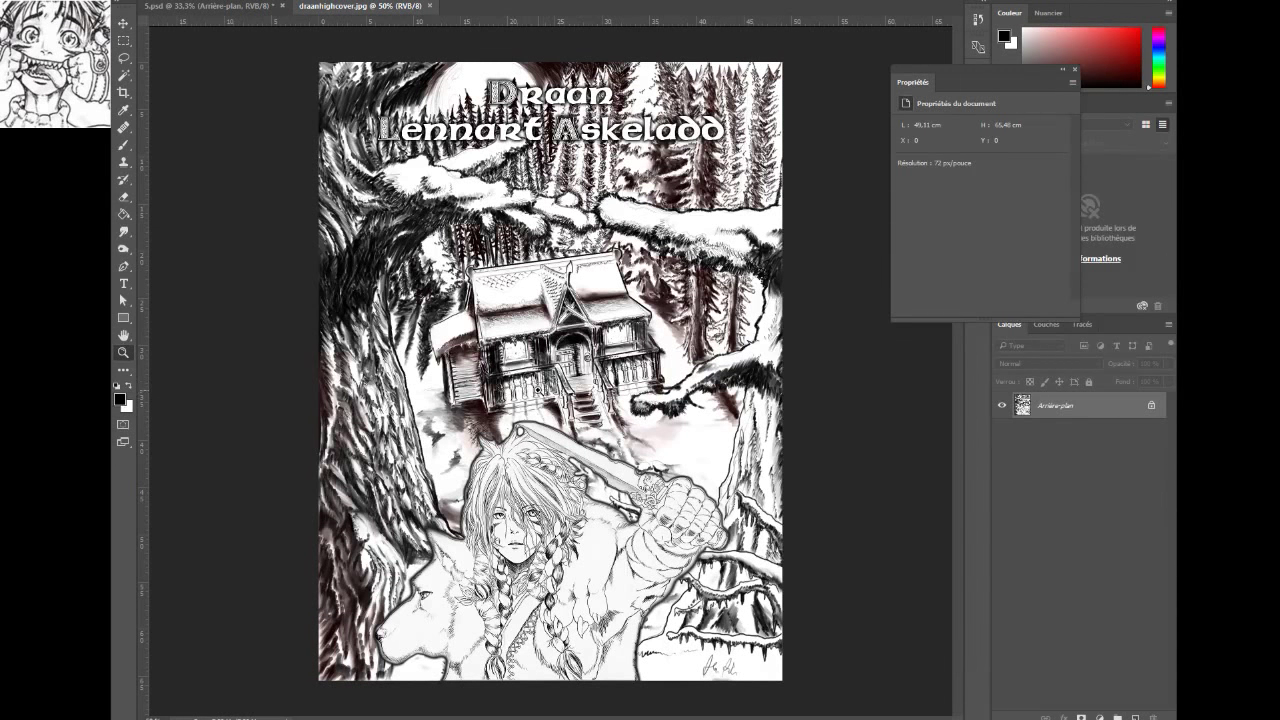
click(530, 392)
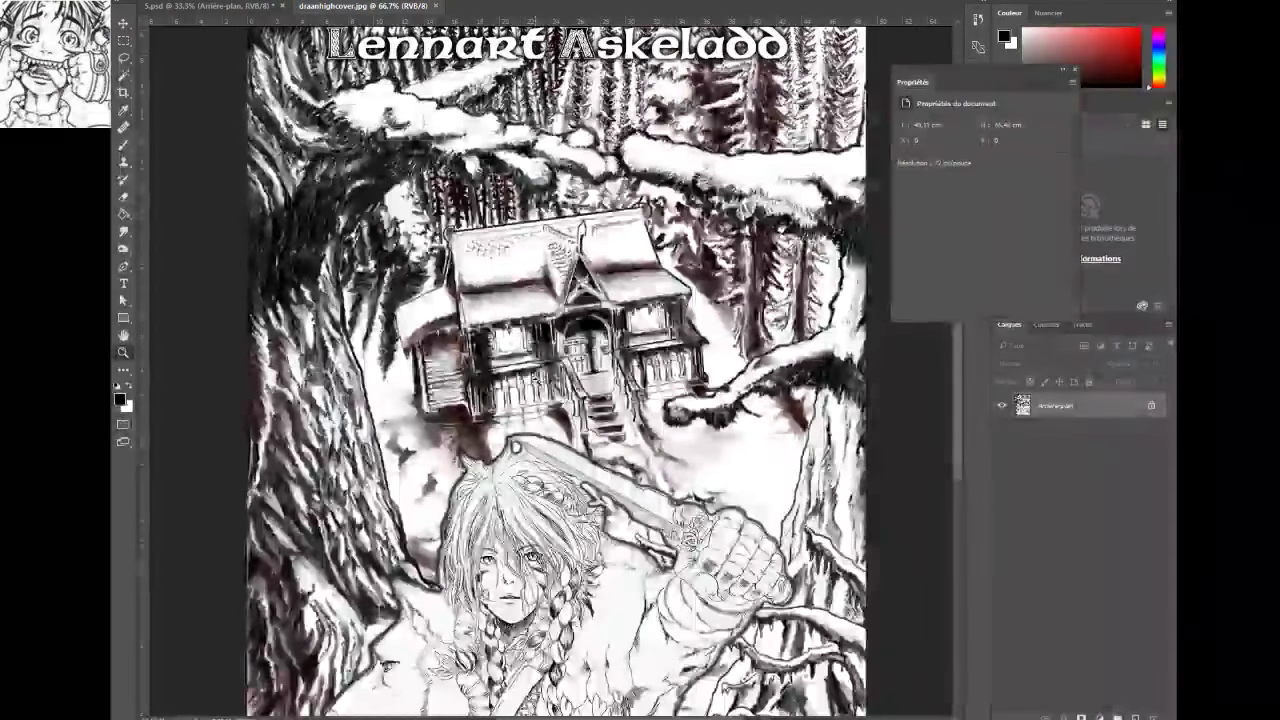
alt+click(535, 378)
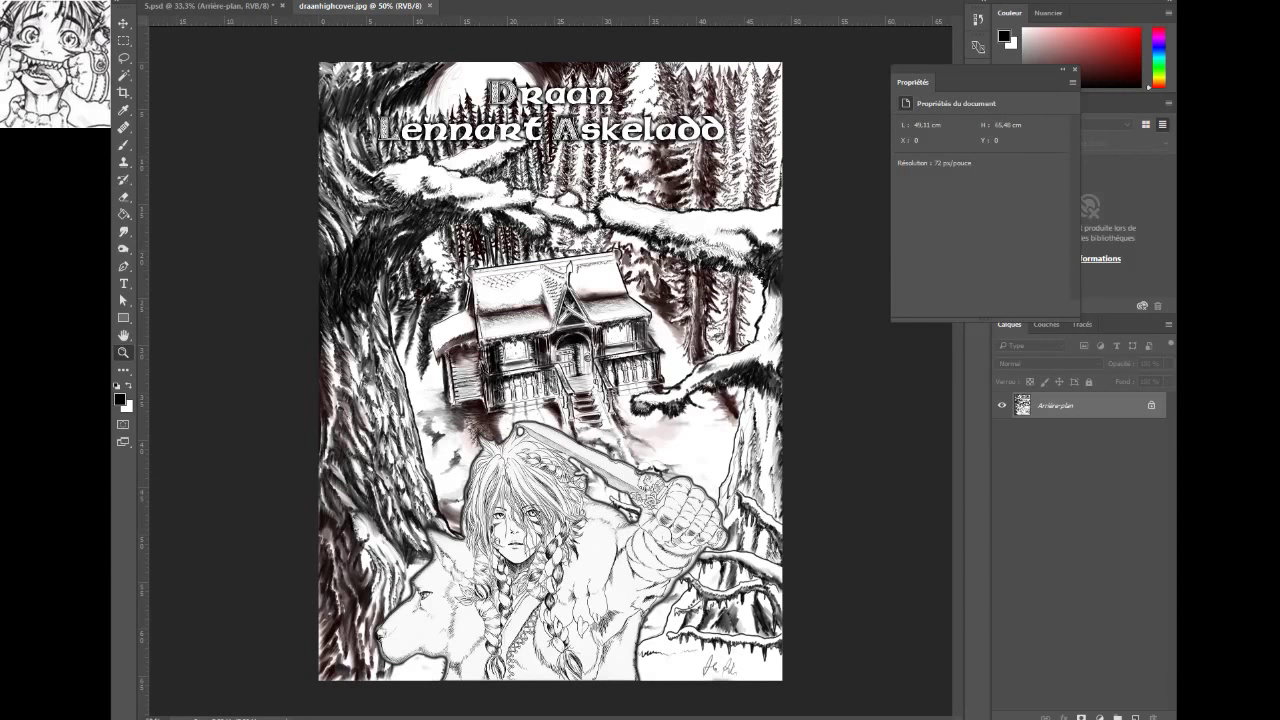
Open the comic page of the ruined house and examine its broken beams and balusters up close
drag(806, 74, 585, 5)
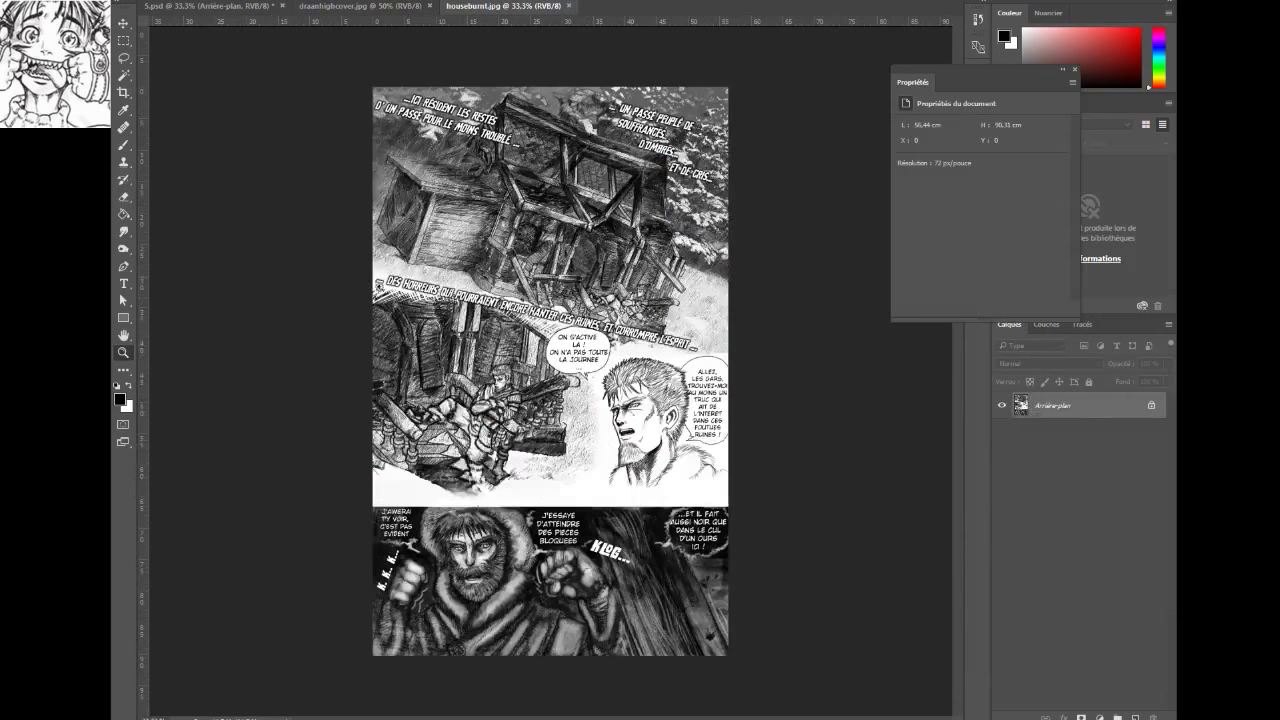
click(597, 280)
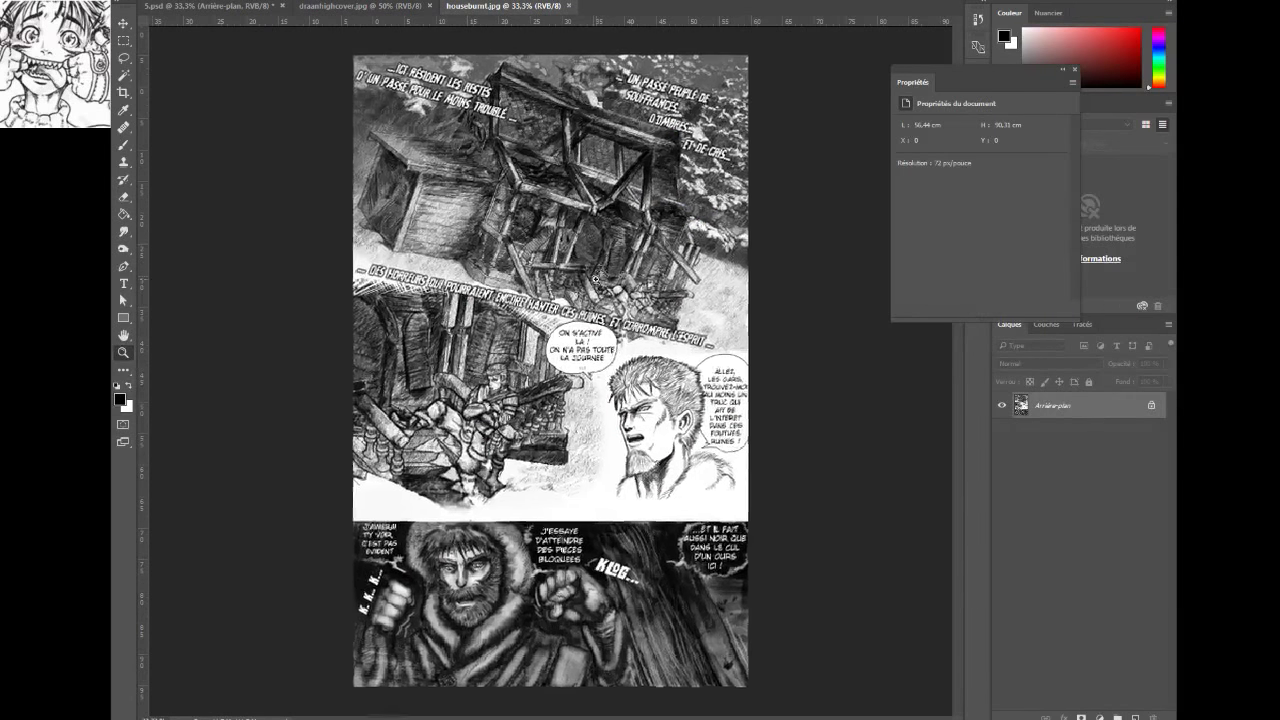
click(568, 254)
click(568, 254)
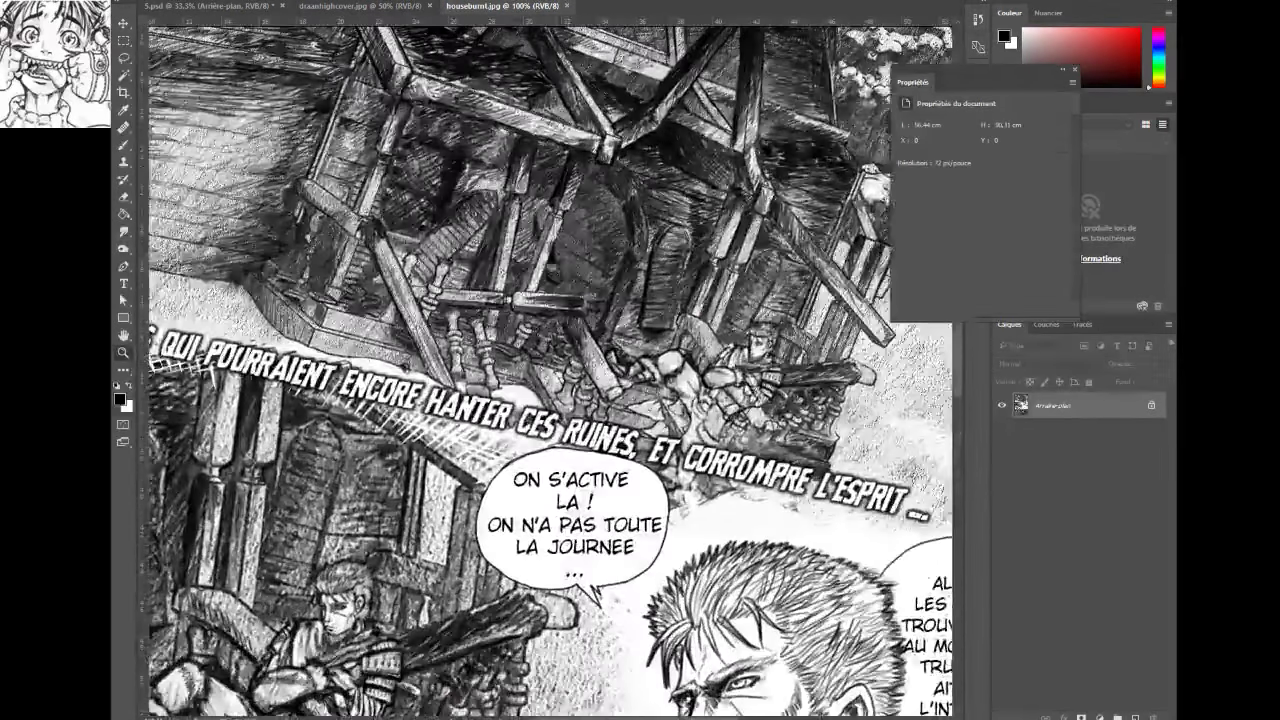
drag(552, 268, 531, 318)
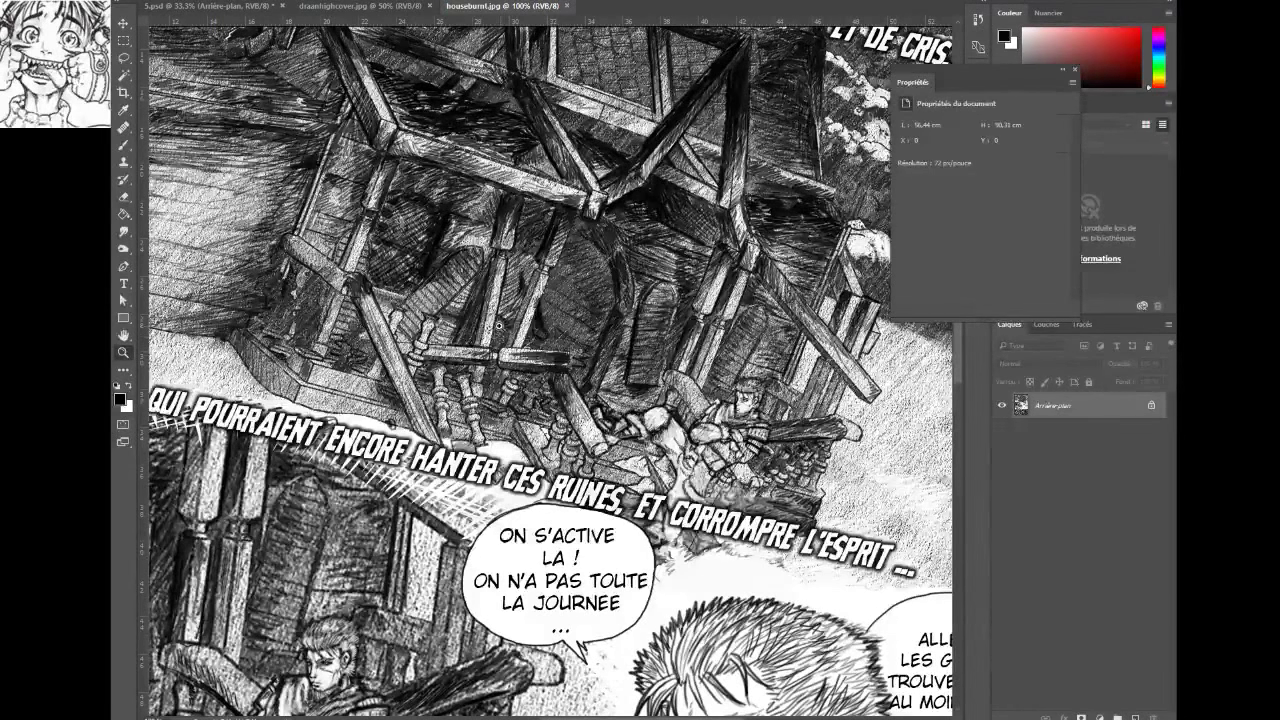
alt+click(514, 336)
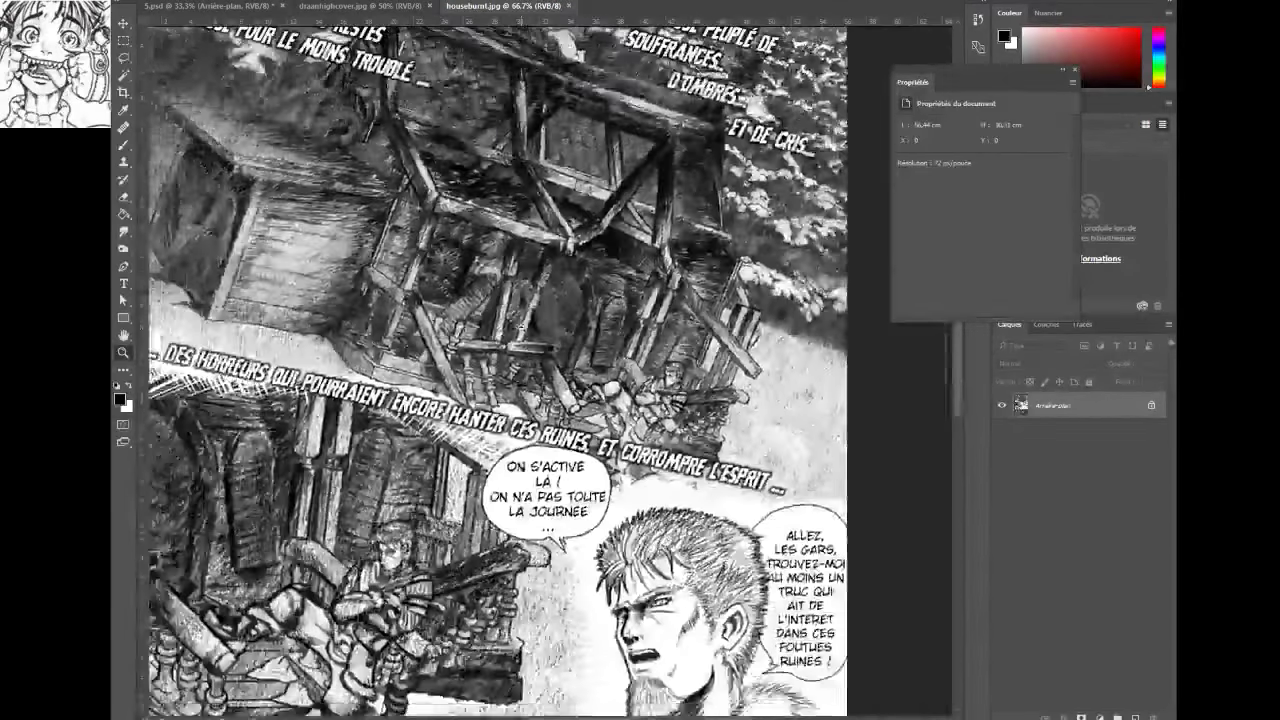
Study the collapsed porch, beam joints and rubble of the ruined house in houseburst.jpg
alt+click(508, 328)
click(500, 315)
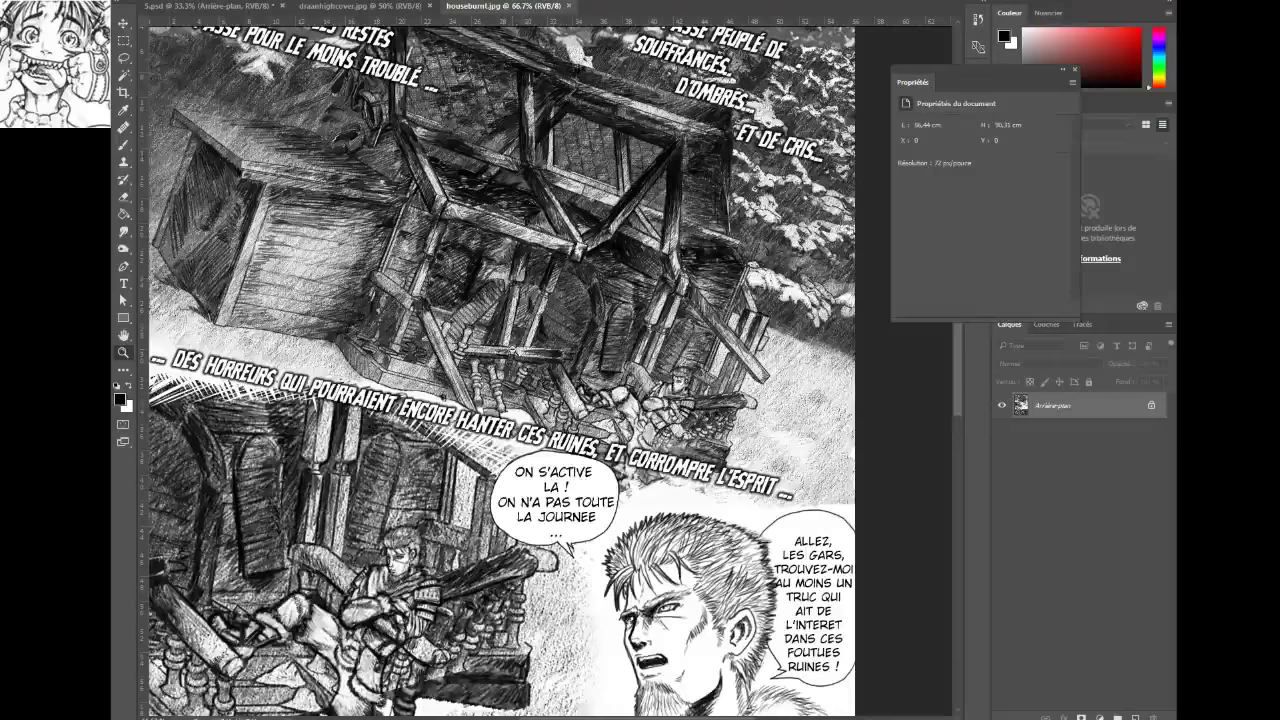
alt+click(514, 334)
click(512, 334)
click(506, 334)
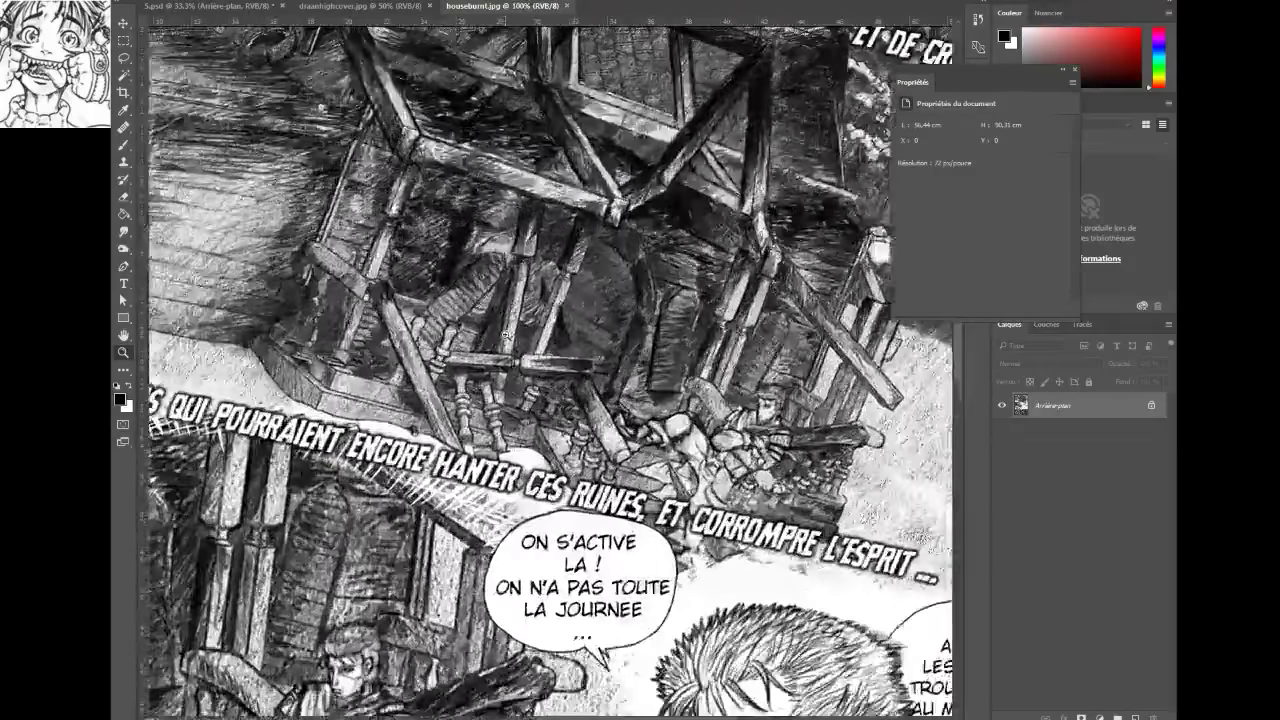
alt+click(506, 334)
alt+click(506, 334)
click(506, 335)
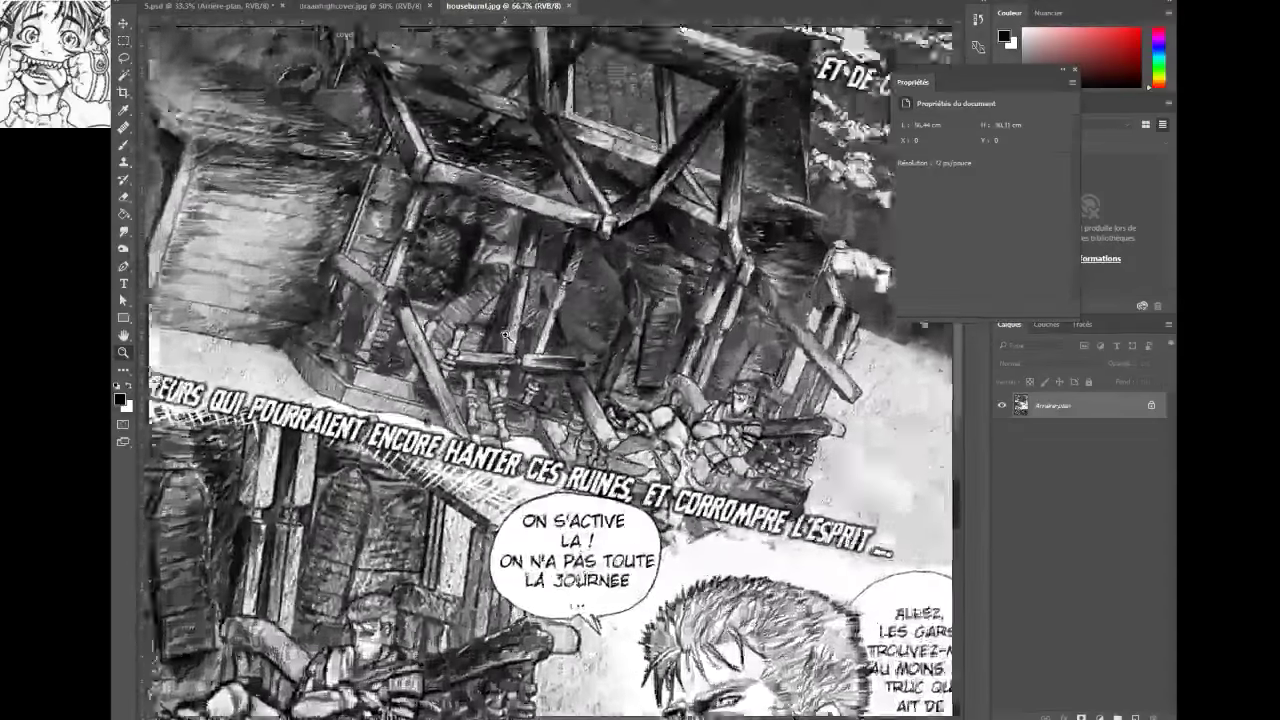
alt+click(506, 335)
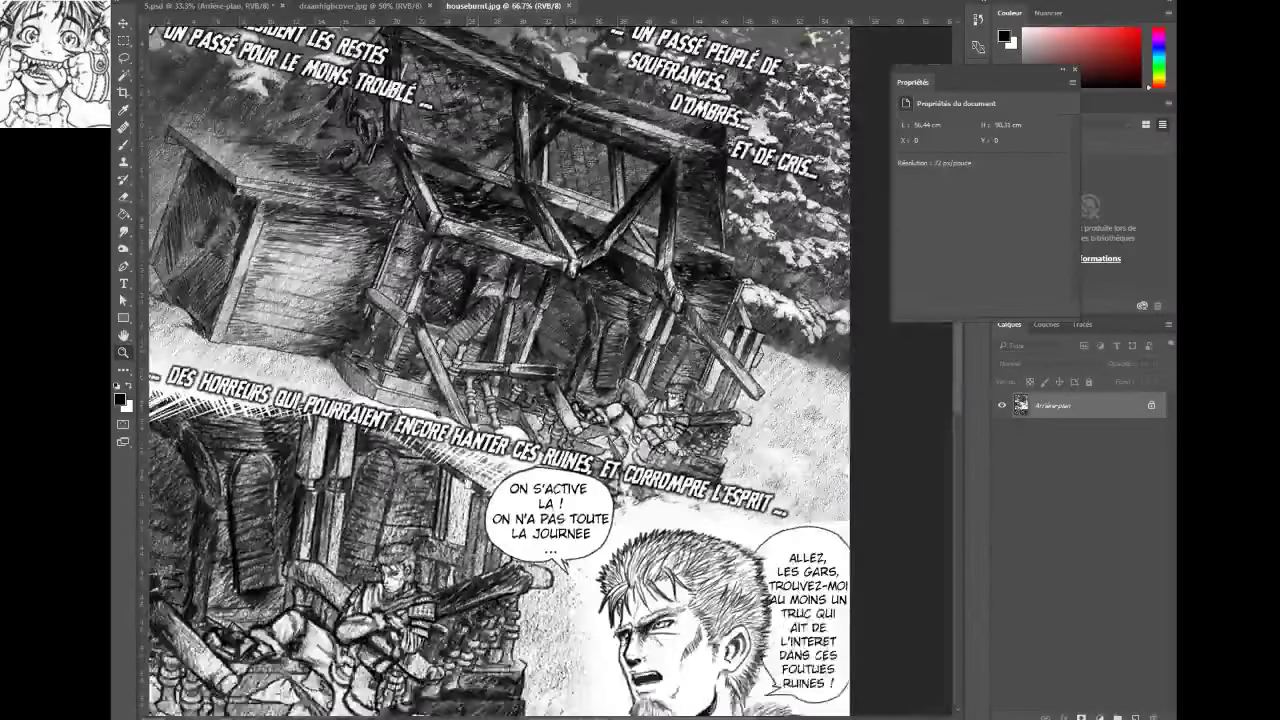
drag(468, 210, 477, 377)
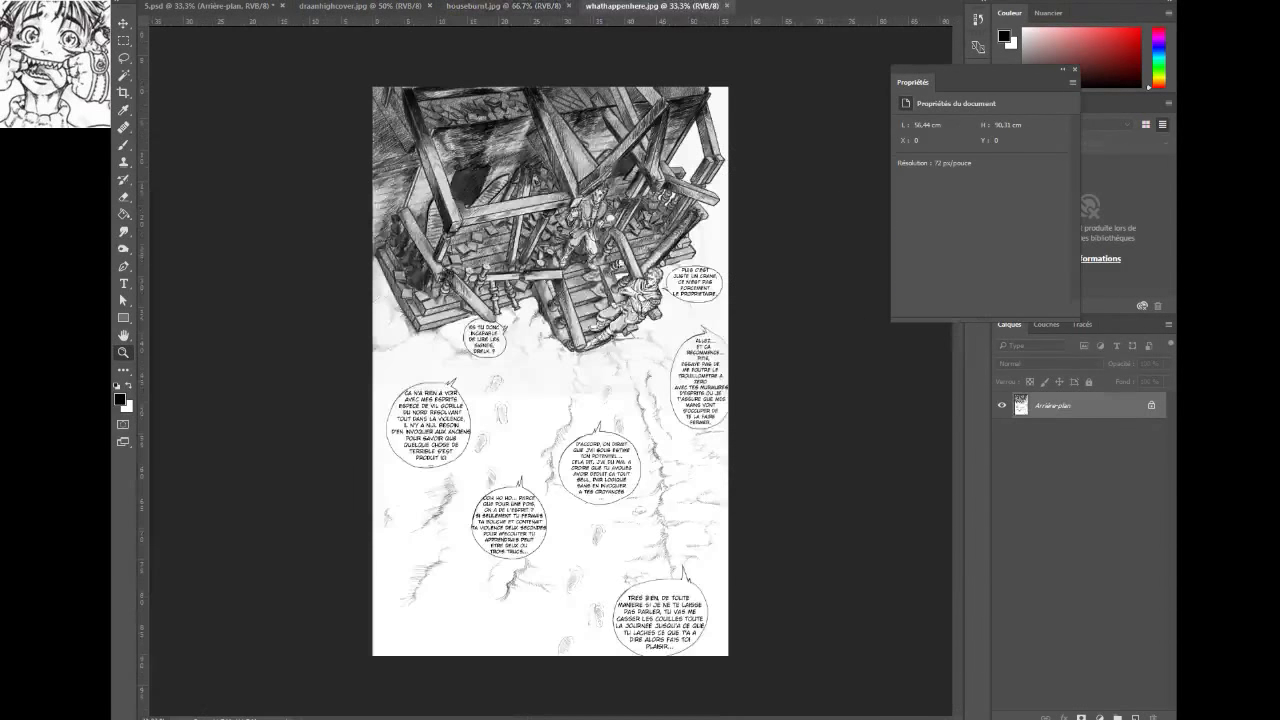
Open whathappenhere.jpg and examine the wrecked porch with its crossed beams and scattered balusters up close
click(583, 213)
click(583, 213)
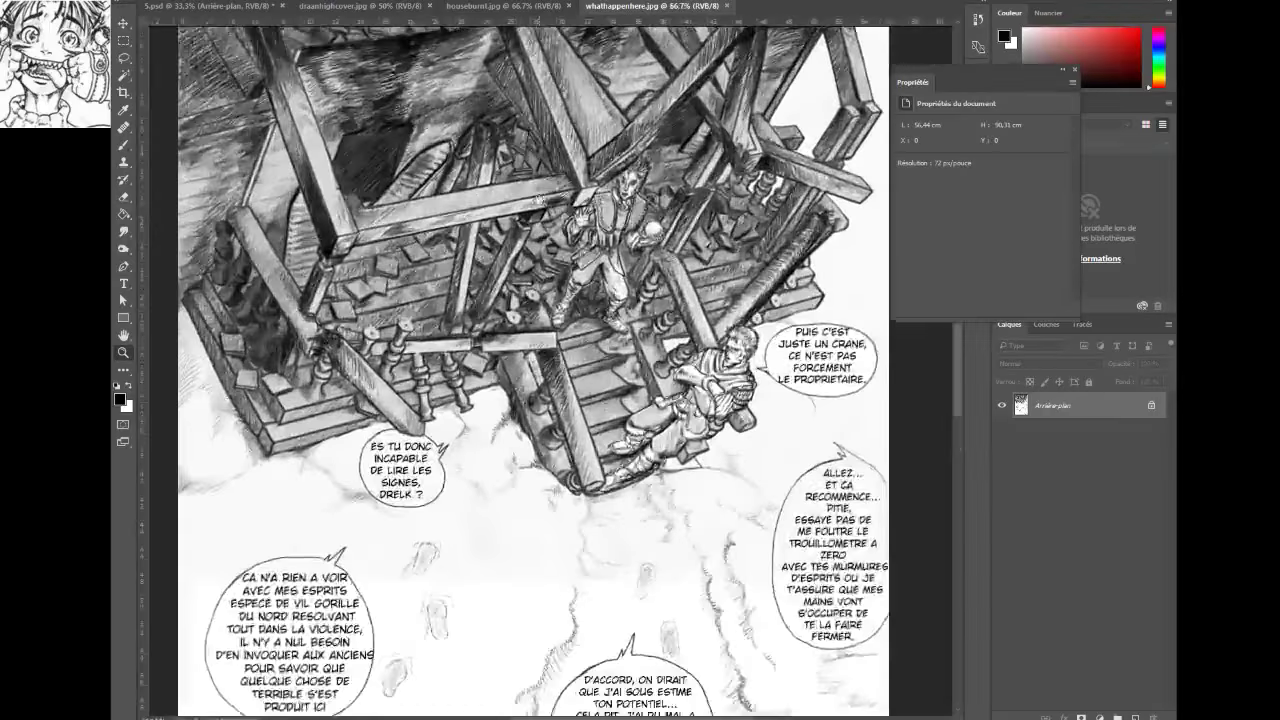
click(583, 213)
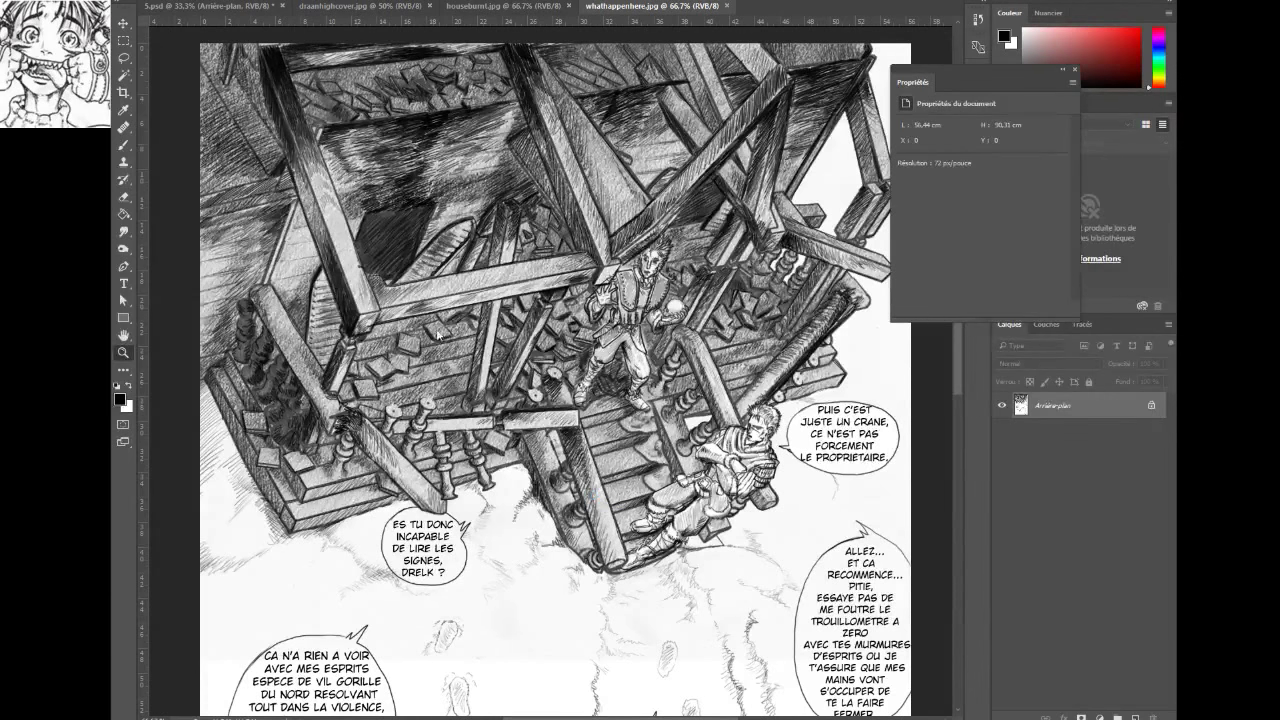
click(432, 440)
Close the three reference images and return to the manga page 5.psd
click(736, 7)
click(569, 7)
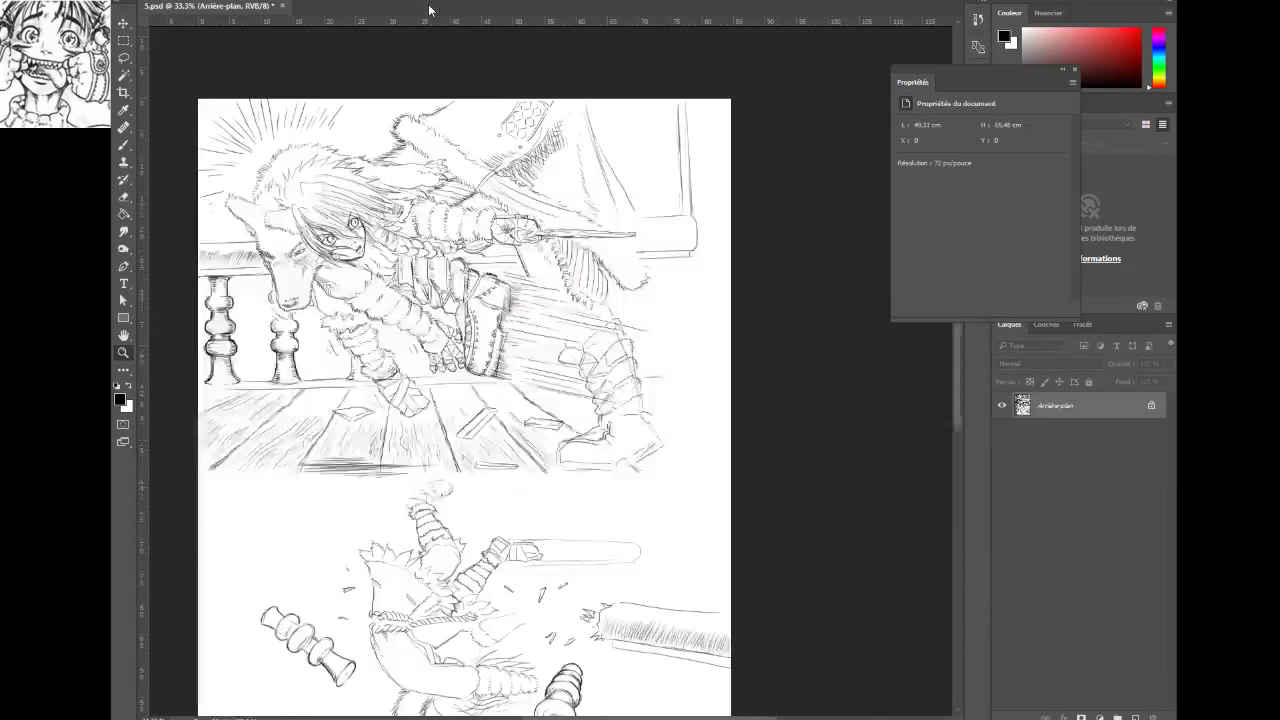
click(429, 6)
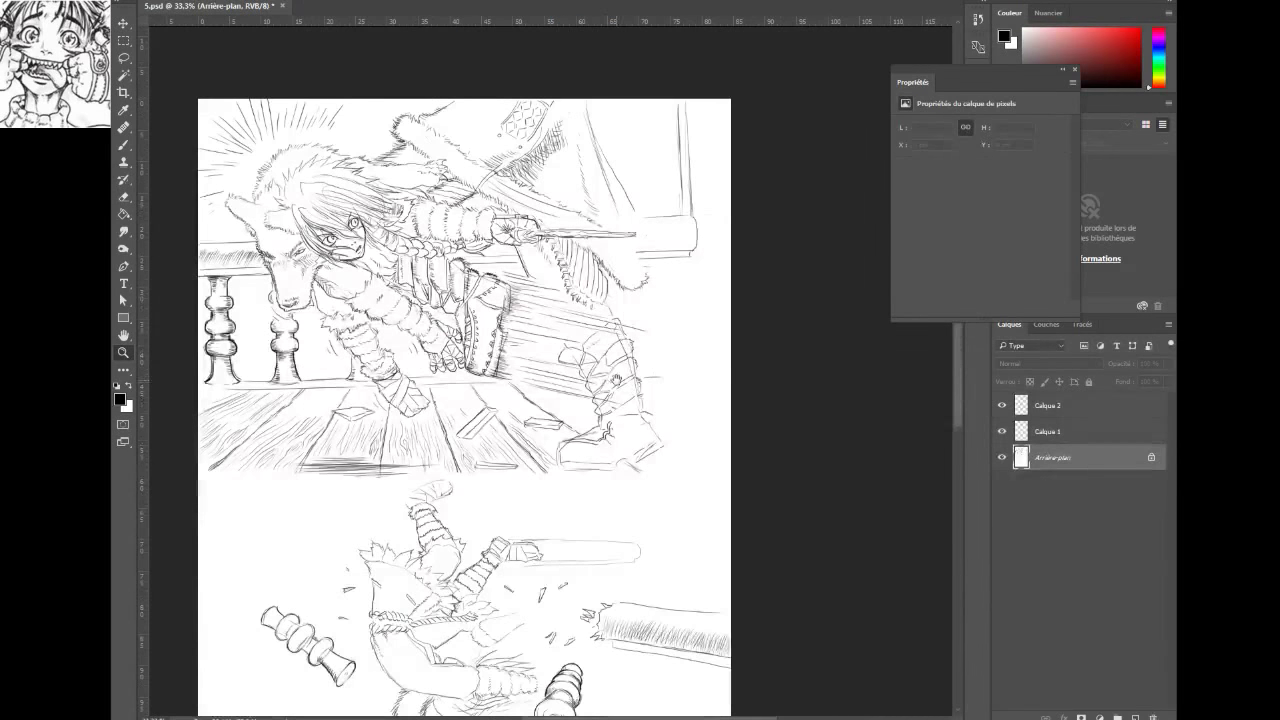
Add a small patch of shading on the bent elbow of the tumbling figure with the Brush tool
mouse_move(595, 371)
mouse_down()
mouse_move(643, 308)
mouse_move(676, 222)
mouse_move(719, 188)
mouse_up()
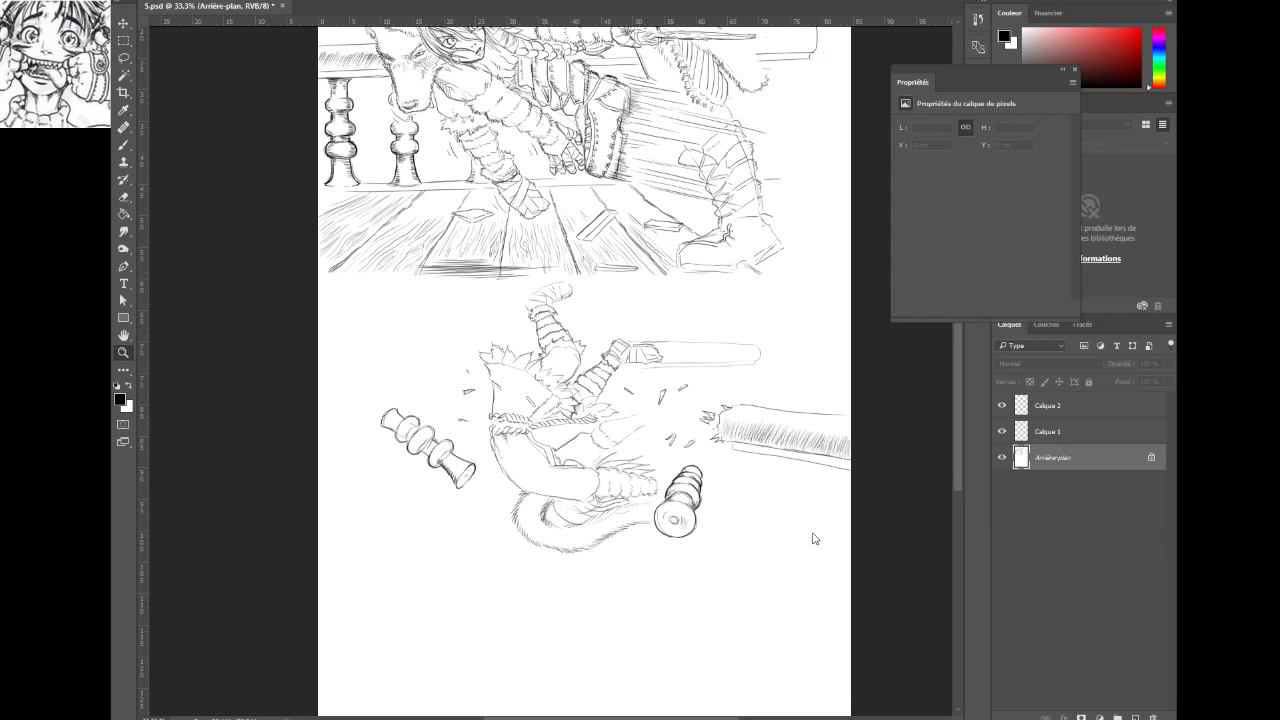
scroll(814, 531, up, 3)
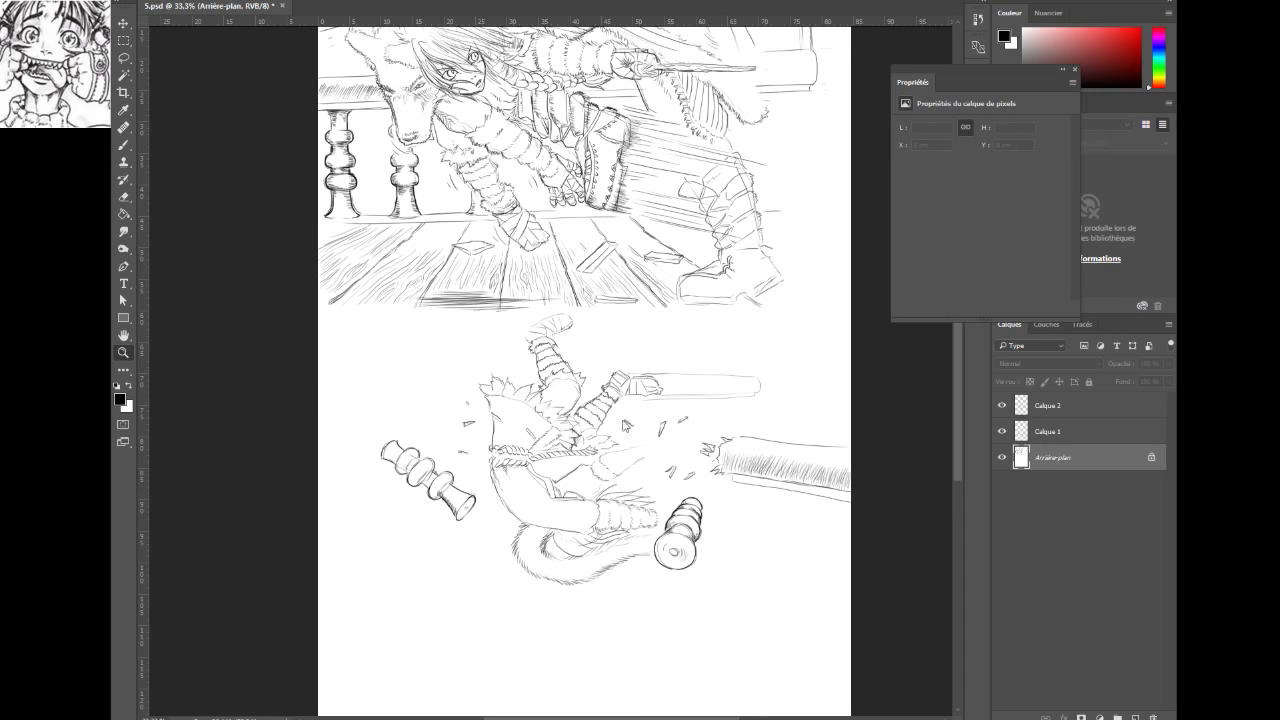
click(639, 450)
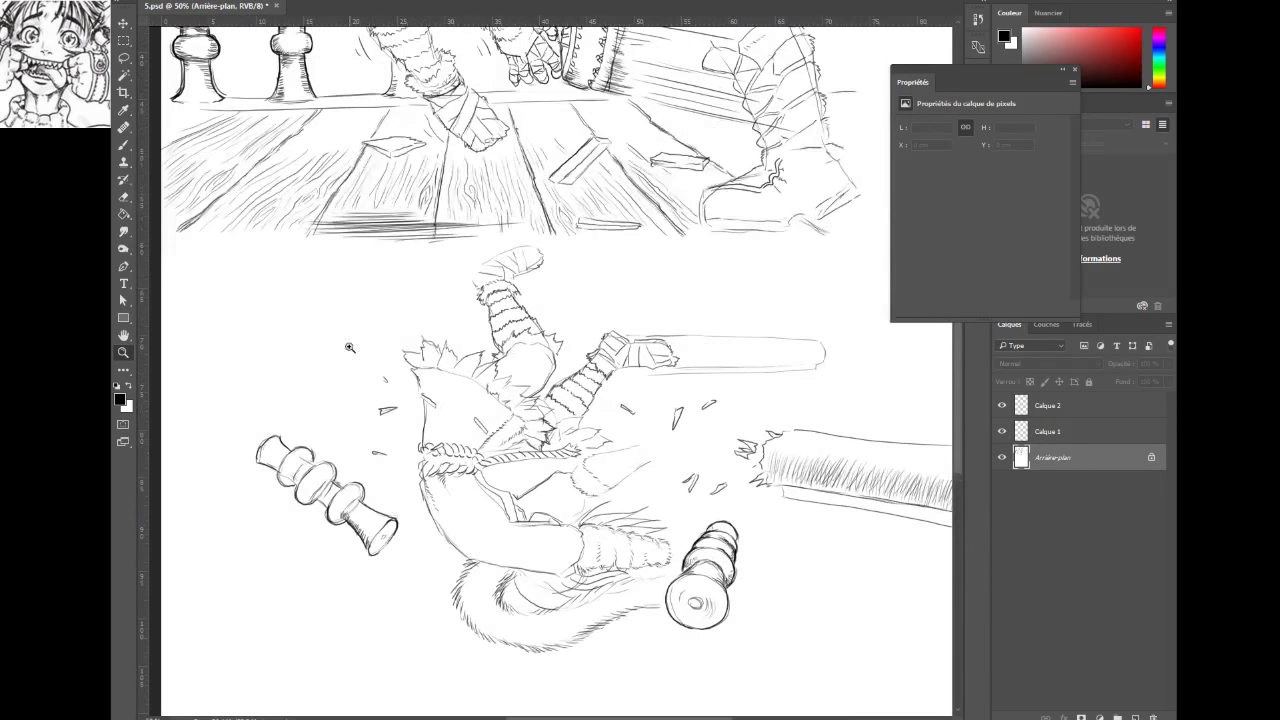
click(124, 146)
drag(614, 458, 575, 425)
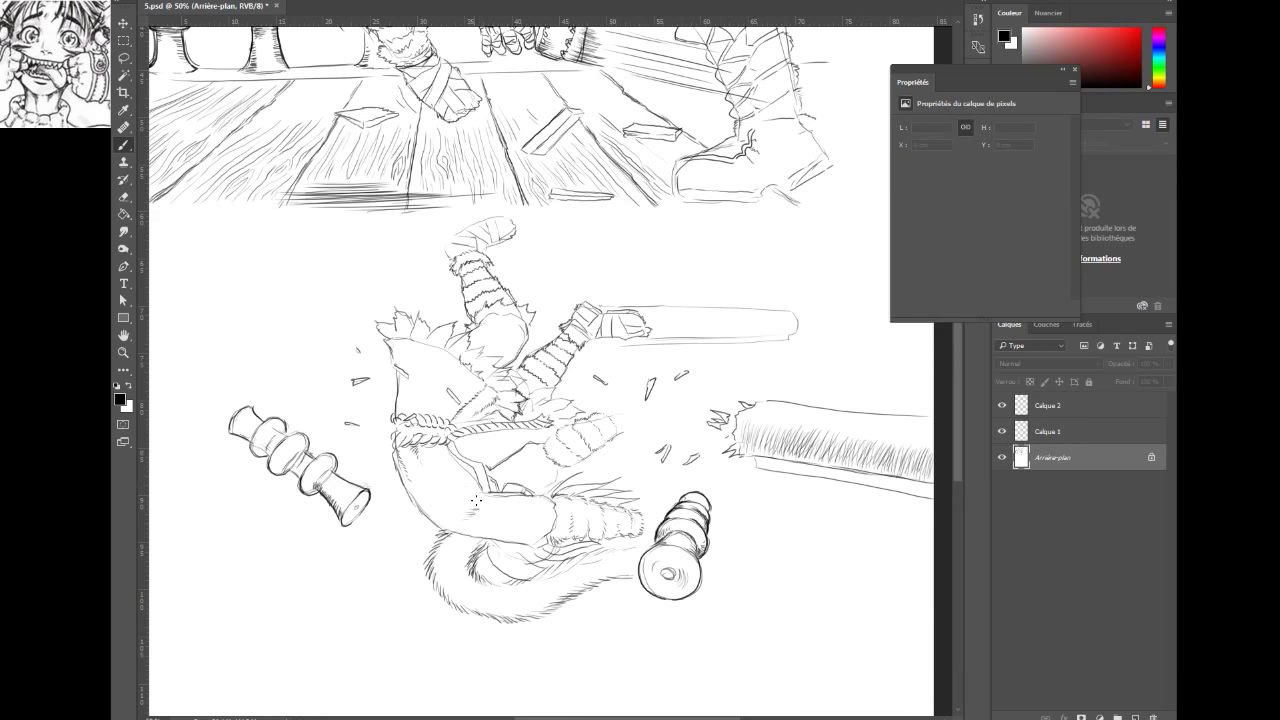
drag(467, 501, 476, 505)
mouse_move(234, 320)
mouse_down()
mouse_move(250, 338)
mouse_move(290, 331)
mouse_move(282, 281)
mouse_up()
key(ctrl+z)
mouse_move(213, 299)
mouse_down()
mouse_move(244, 320)
mouse_move(283, 318)
mouse_move(296, 272)
mouse_move(272, 250)
mouse_move(230, 294)
mouse_move(241, 287)
mouse_move(227, 280)
mouse_move(240, 288)
mouse_move(263, 255)
mouse_up()
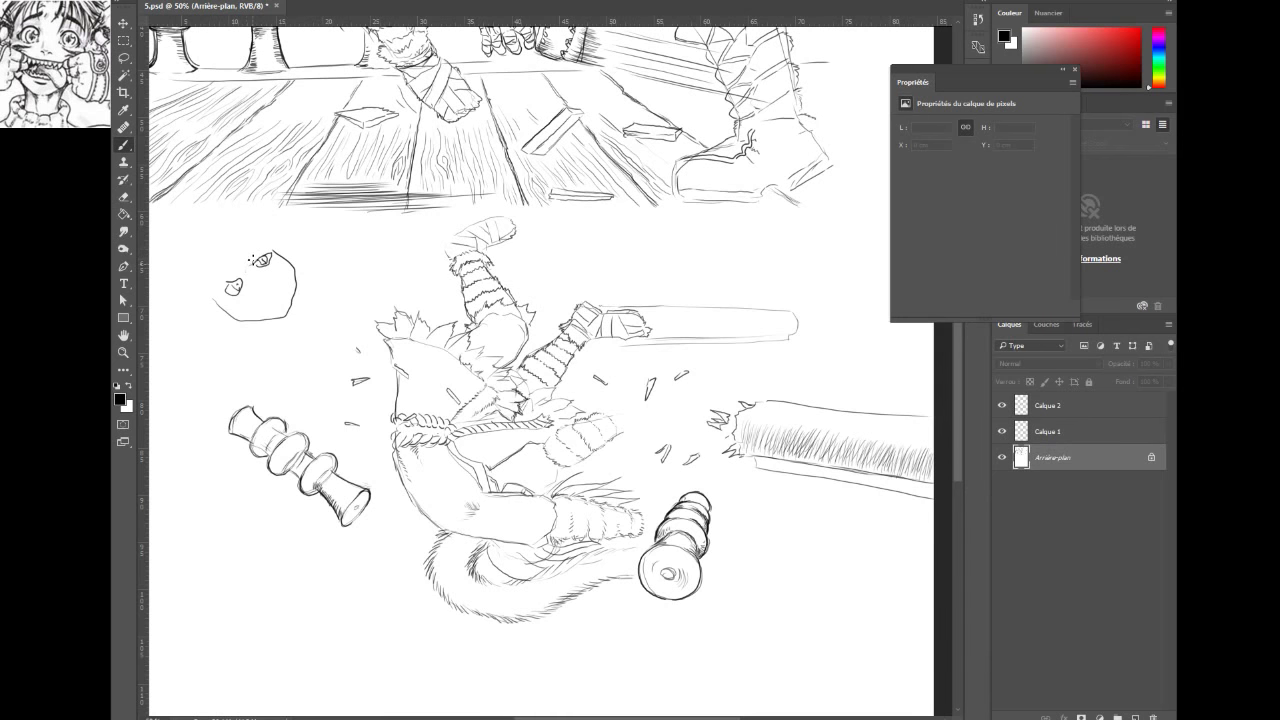
mouse_move(253, 263)
mouse_down()
mouse_move(258, 249)
mouse_move(218, 287)
mouse_up()
drag(264, 286, 281, 287)
click(272, 296)
click(277, 301)
click(211, 289)
mouse_move(216, 298)
mouse_down()
mouse_move(209, 312)
mouse_move(228, 314)
mouse_up()
mouse_move(262, 246)
mouse_down()
mouse_move(279, 241)
mouse_move(285, 256)
mouse_up()
mouse_move(202, 287)
mouse_down()
mouse_move(222, 249)
mouse_move(248, 240)
mouse_up()
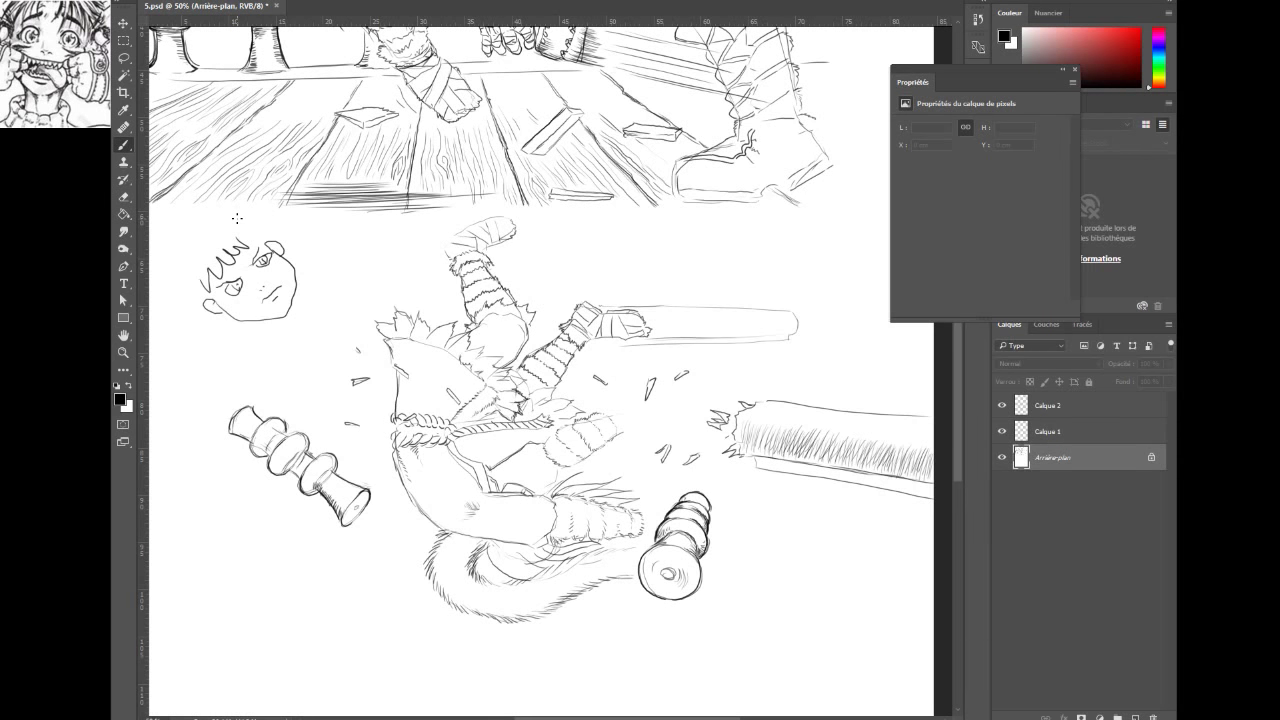
key(ctrl+z)
key(ctrl+z)
key(ctrl+z)
key(ctrl+z)
key(ctrl+z)
key(ctrl+z)
key(ctrl+z)
key(ctrl+z)
key(ctrl+z)
key(ctrl+z)
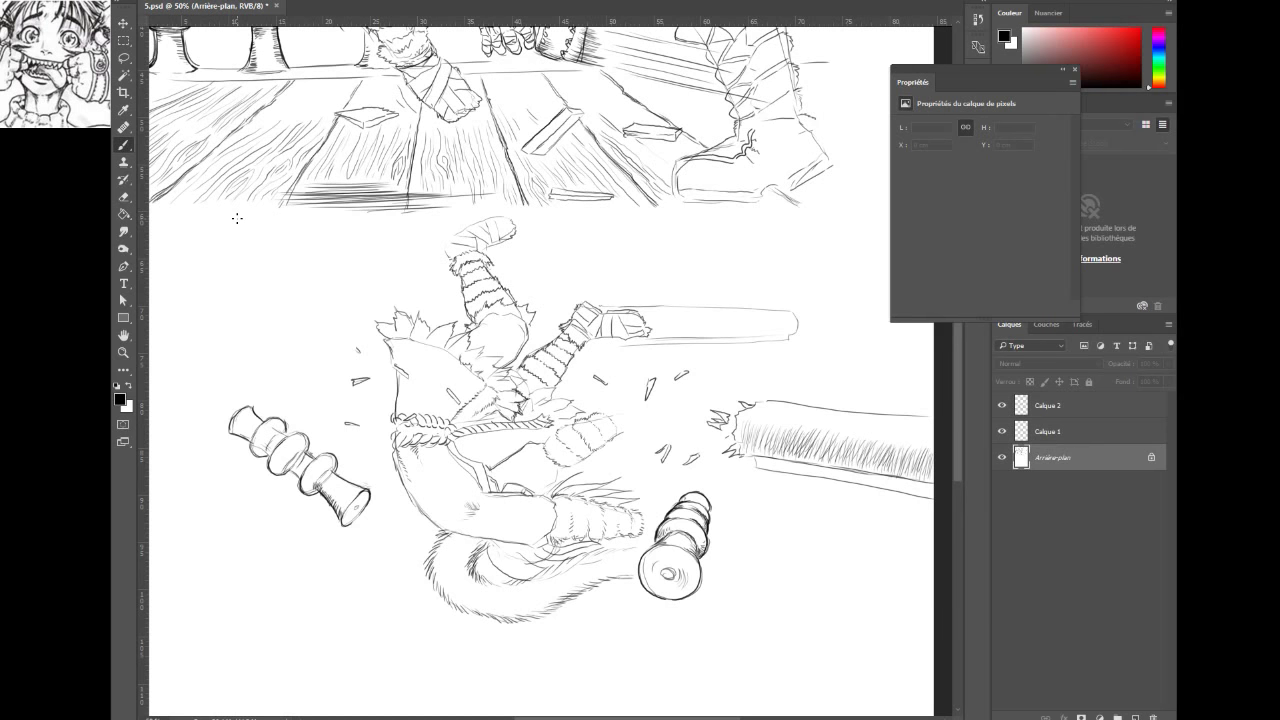
Sketch the flared end and rings of a new flying baluster below the broken beam, and cancel the stylus calibration
drag(634, 440, 600, 409)
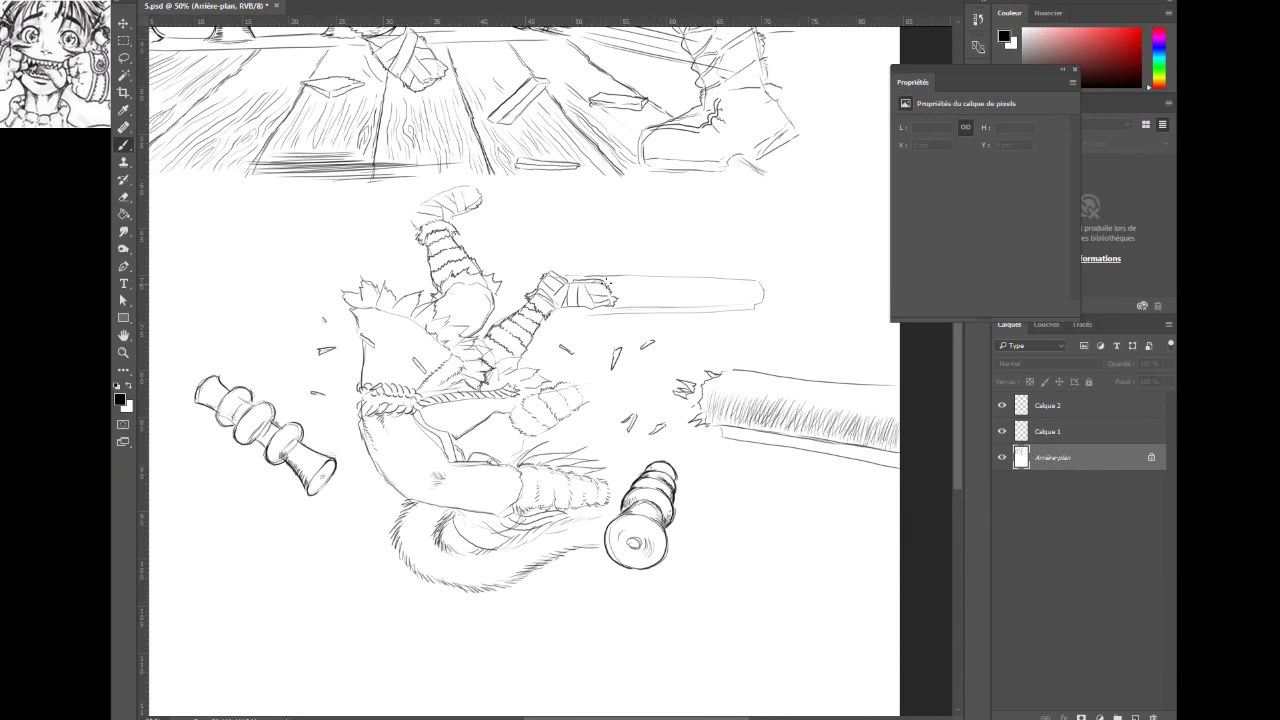
scroll(608, 290, up, 2)
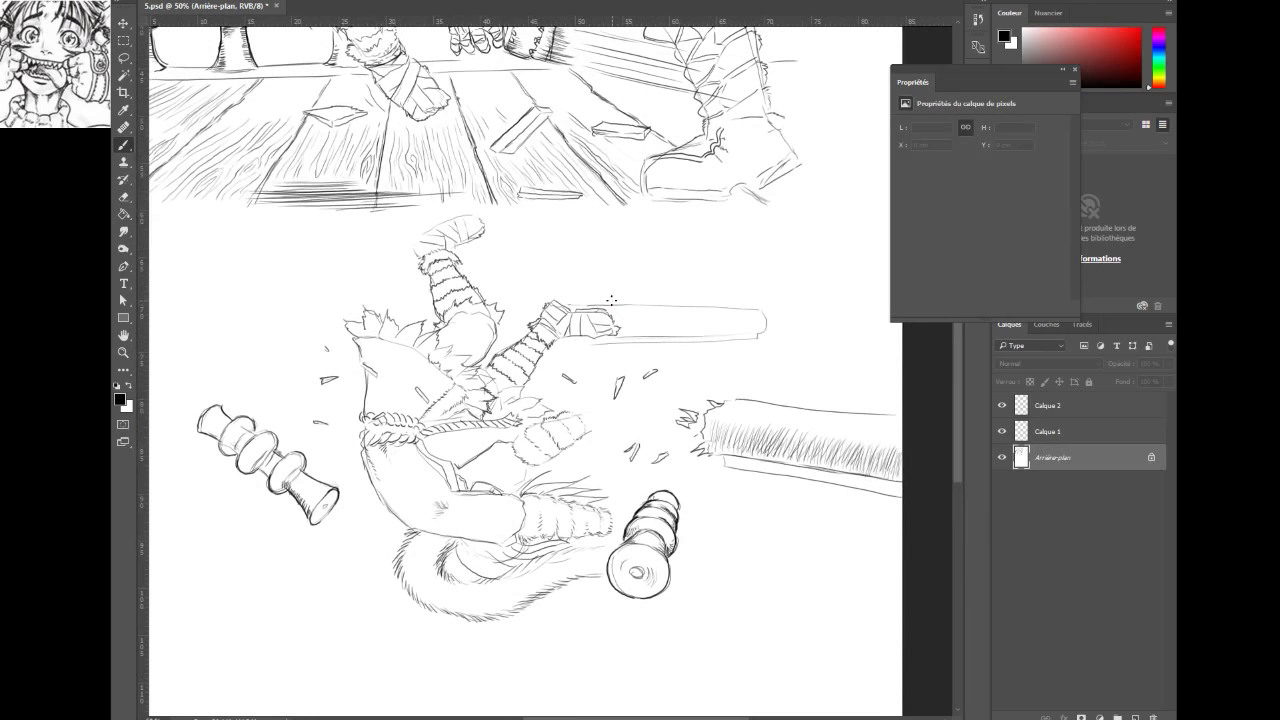
scroll(612, 285, up, 5)
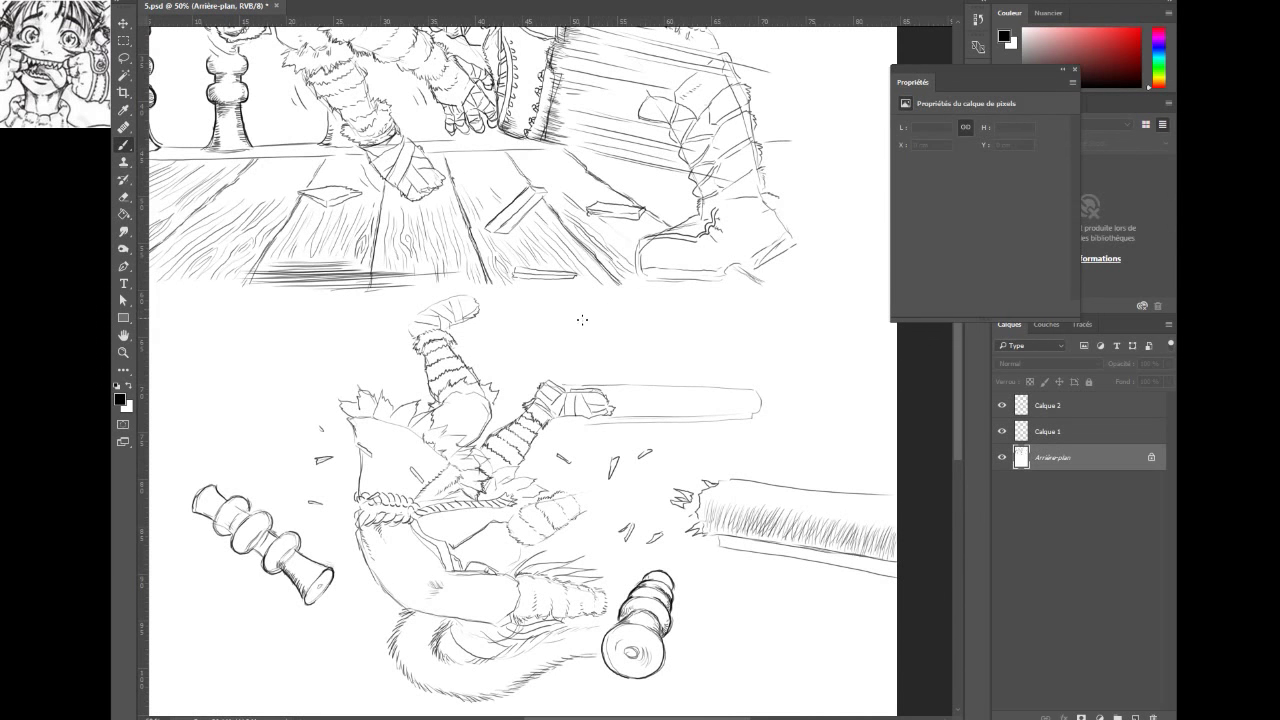
click(123, 352)
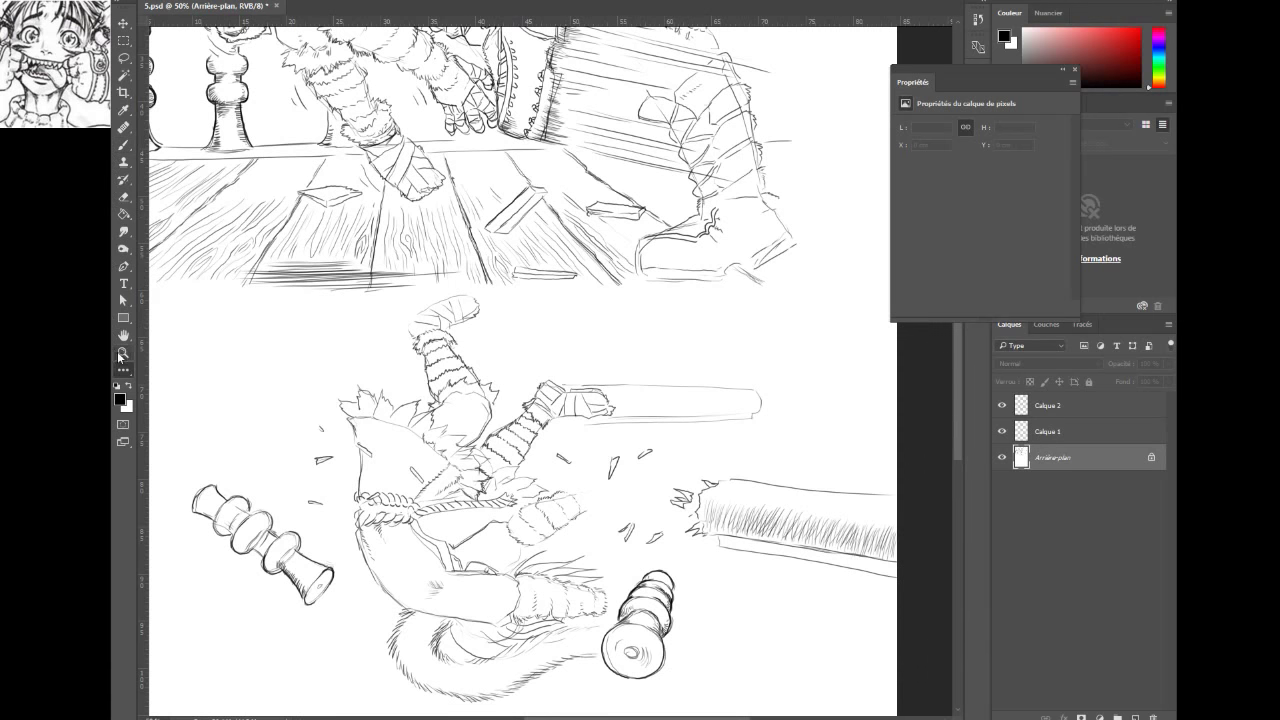
click(402, 322)
alt+click(402, 322)
alt+click(402, 322)
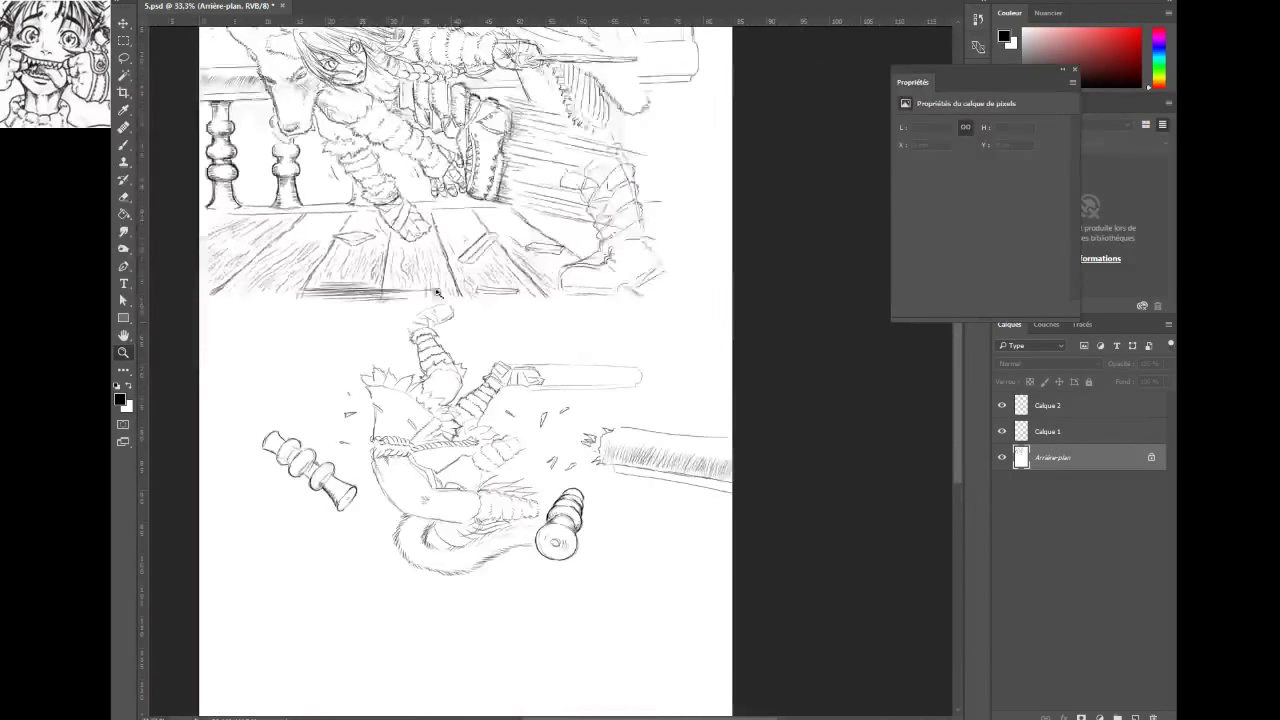
mouse_move(473, 240)
mouse_down()
mouse_move(481, 371)
mouse_move(513, 327)
mouse_up()
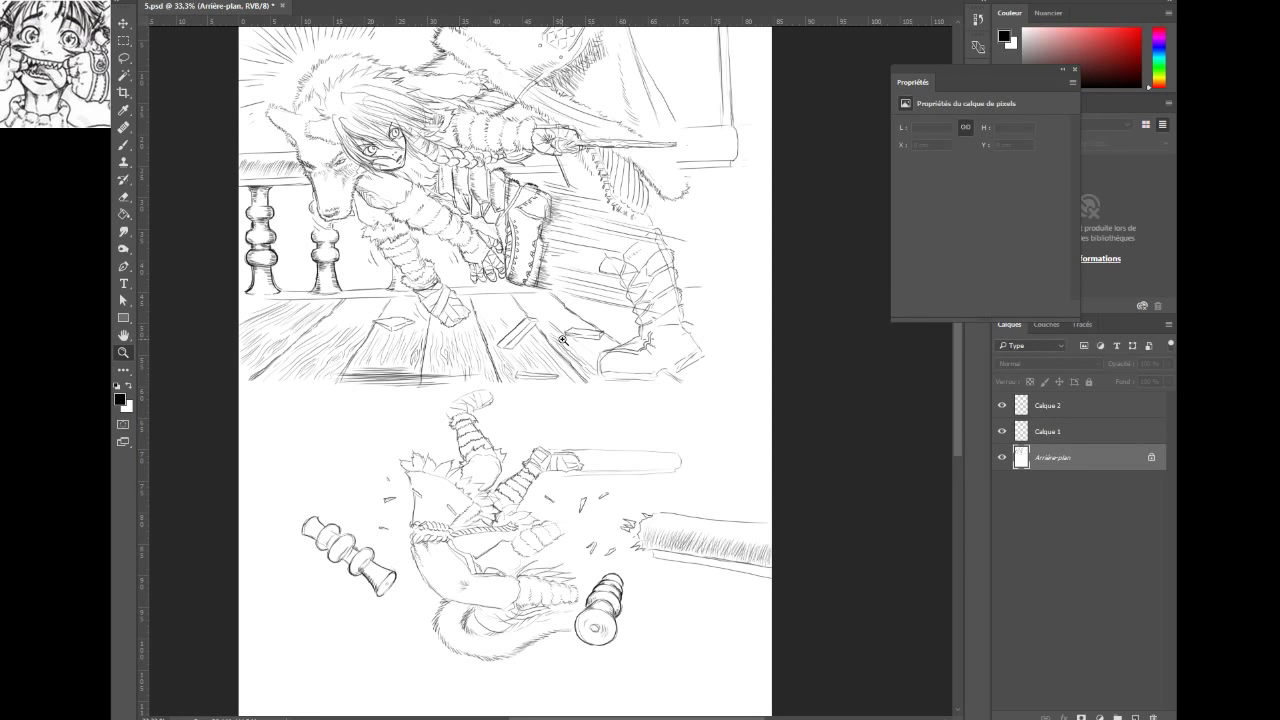
click(124, 145)
drag(704, 567, 690, 576)
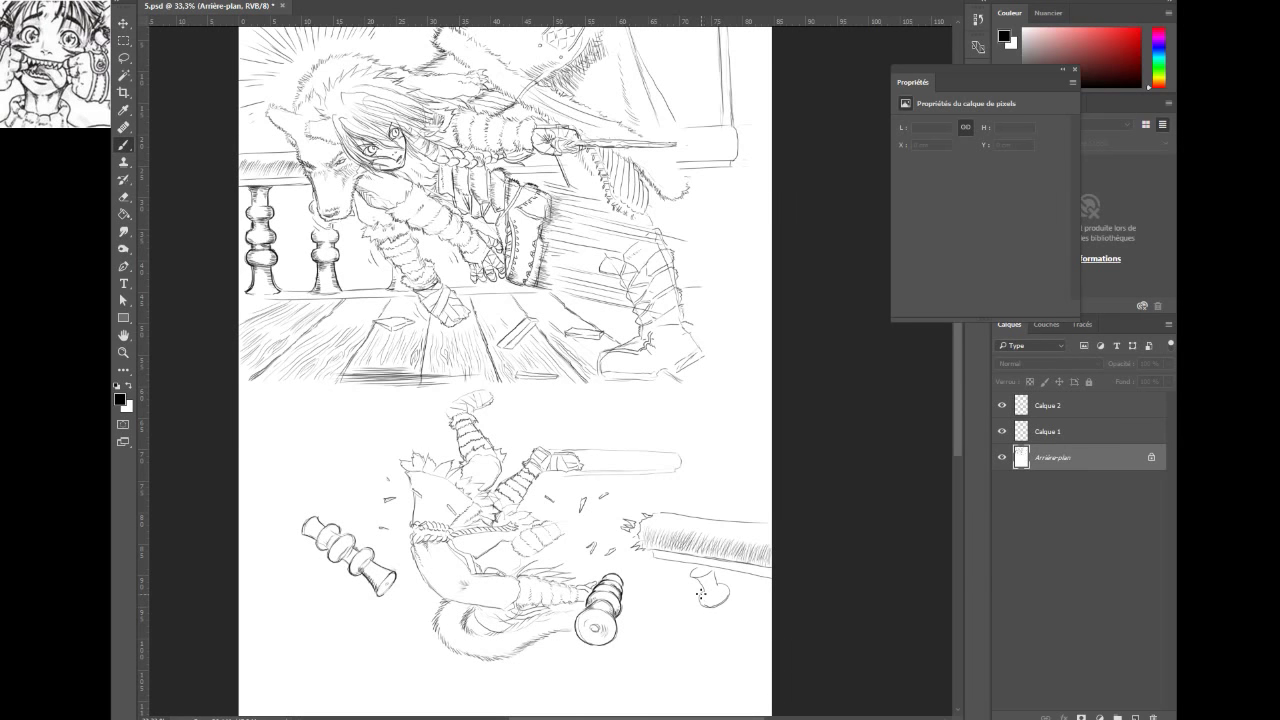
drag(700, 594, 706, 606)
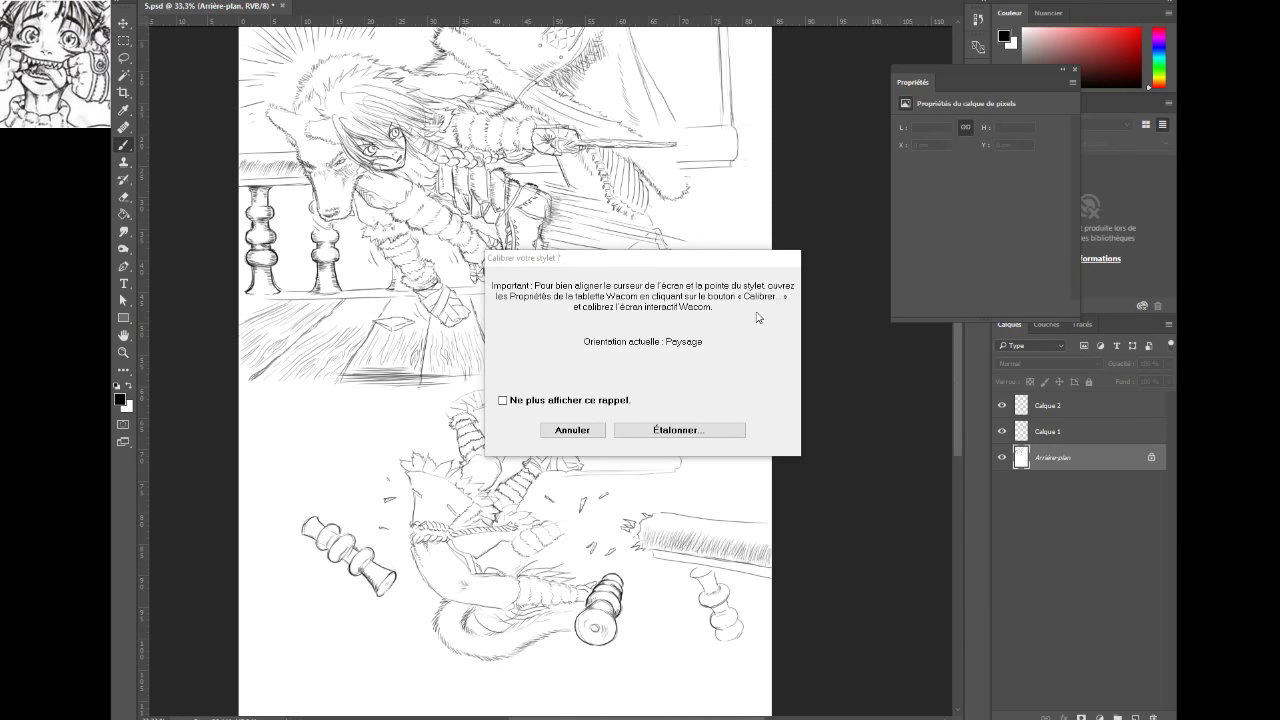
click(578, 430)
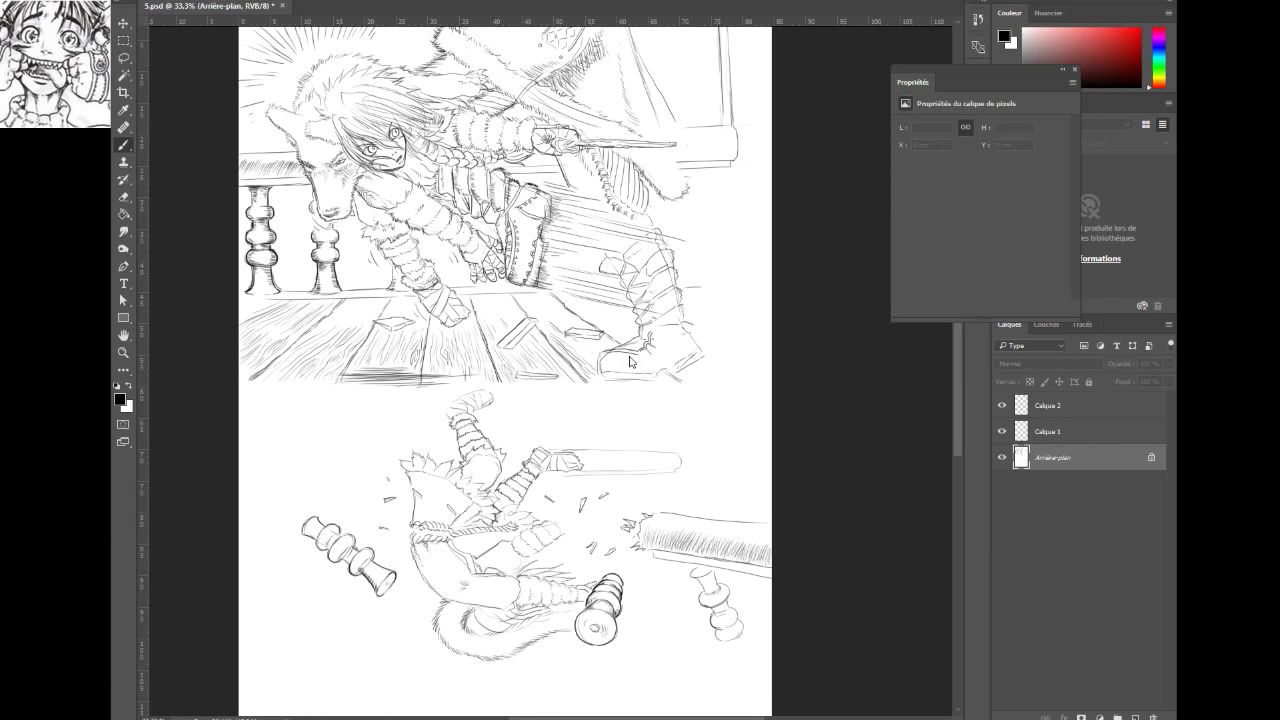
Refine the wrapped outline of the figure's raised foot, and finish the lower end and rings of the new baluster
scroll(633, 373, down, 3)
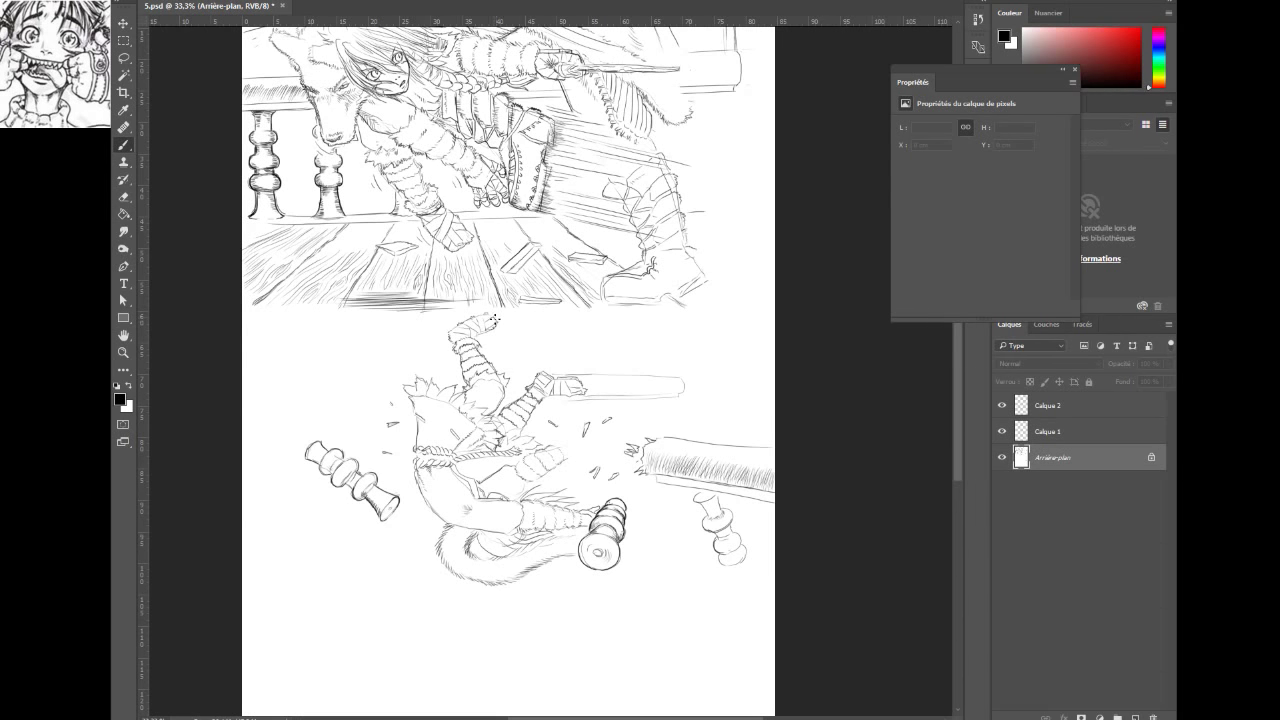
mouse_move(492, 317)
mouse_down()
mouse_move(482, 312)
mouse_move(484, 328)
mouse_up()
mouse_move(730, 580)
mouse_down()
mouse_move(742, 588)
mouse_move(760, 570)
mouse_up()
click(720, 546)
click(725, 550)
click(731, 547)
click(734, 552)
click(720, 550)
drag(702, 503, 720, 512)
Draw the open hand at the end of the figure's outstretched fur-wrapped arm, undoing stray strokes
drag(569, 415, 580, 445)
key(ctrl+alt+z)
key(ctrl+alt+z)
key(ctrl+alt+z)
key(ctrl+alt+z)
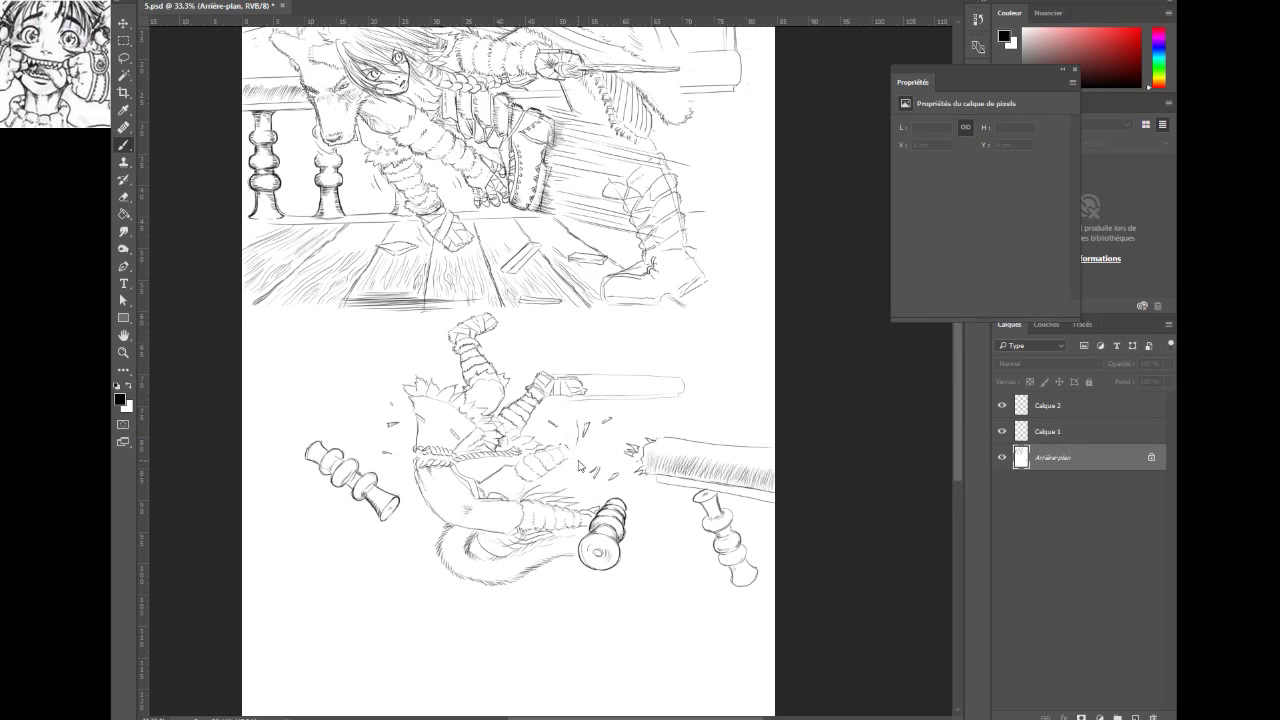
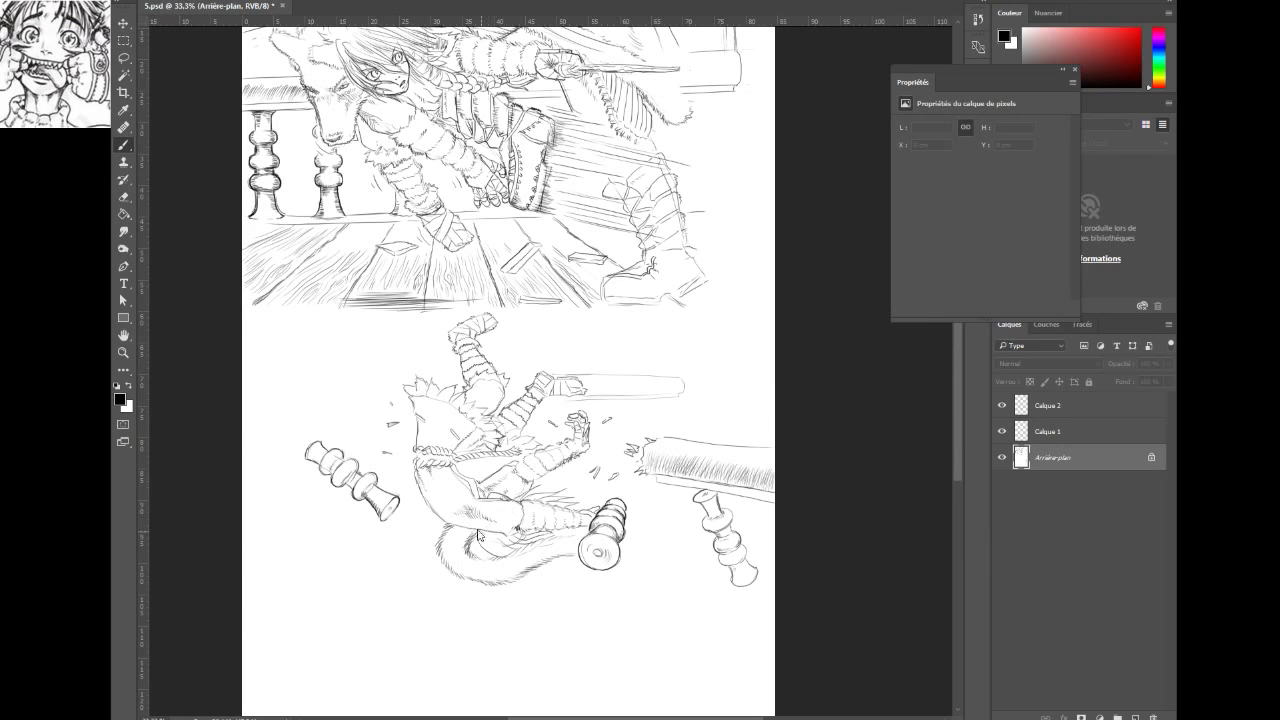
Add folds and dark shading strokes around the figure's bent forearm and inside the curl of the furry tail
drag(477, 532, 507, 537)
drag(476, 484, 487, 492)
key(ctrl+alt)
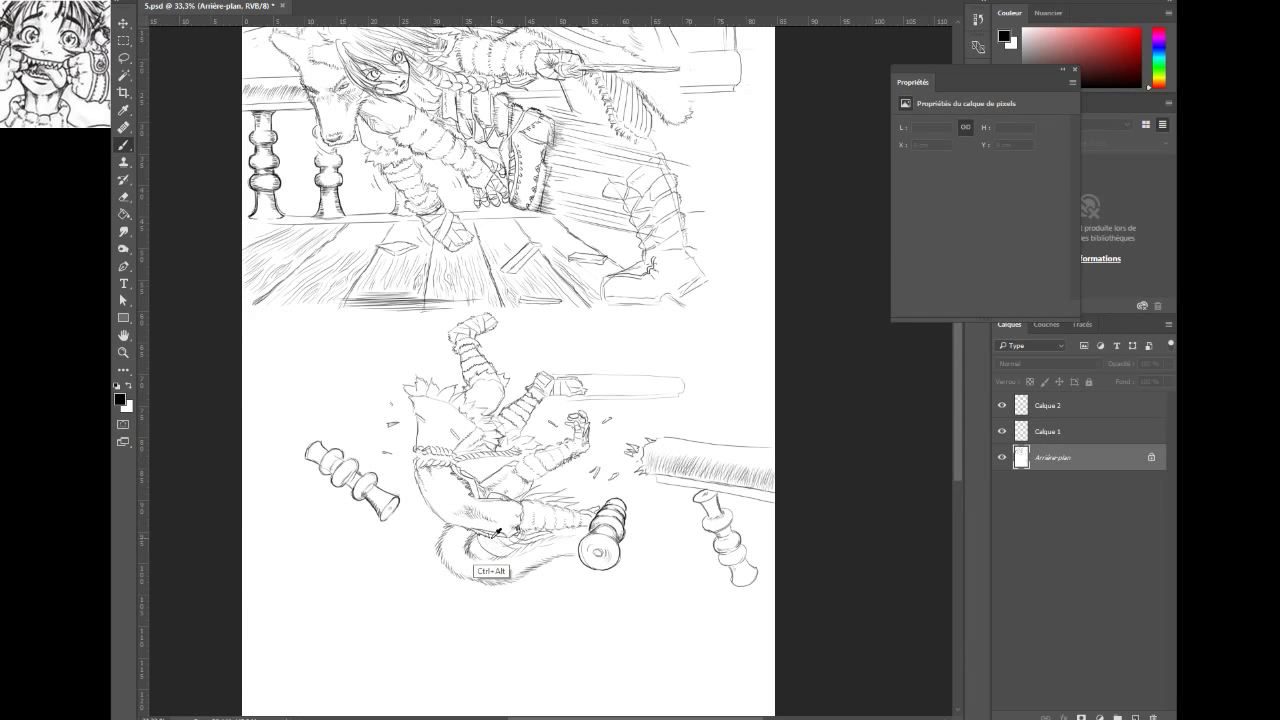
click(482, 536)
click(486, 538)
click(491, 536)
click(490, 541)
click(503, 546)
click(494, 540)
click(493, 544)
click(490, 547)
click(490, 541)
click(484, 541)
click(482, 544)
click(482, 546)
Extend the fur past the foreshortened baluster and draw its ragged, pointed tufts
mouse_move(483, 541)
mouse_down()
mouse_move(511, 493)
mouse_move(519, 514)
mouse_move(536, 465)
mouse_move(573, 554)
mouse_move(665, 542)
mouse_move(637, 530)
mouse_up()
click(494, 550)
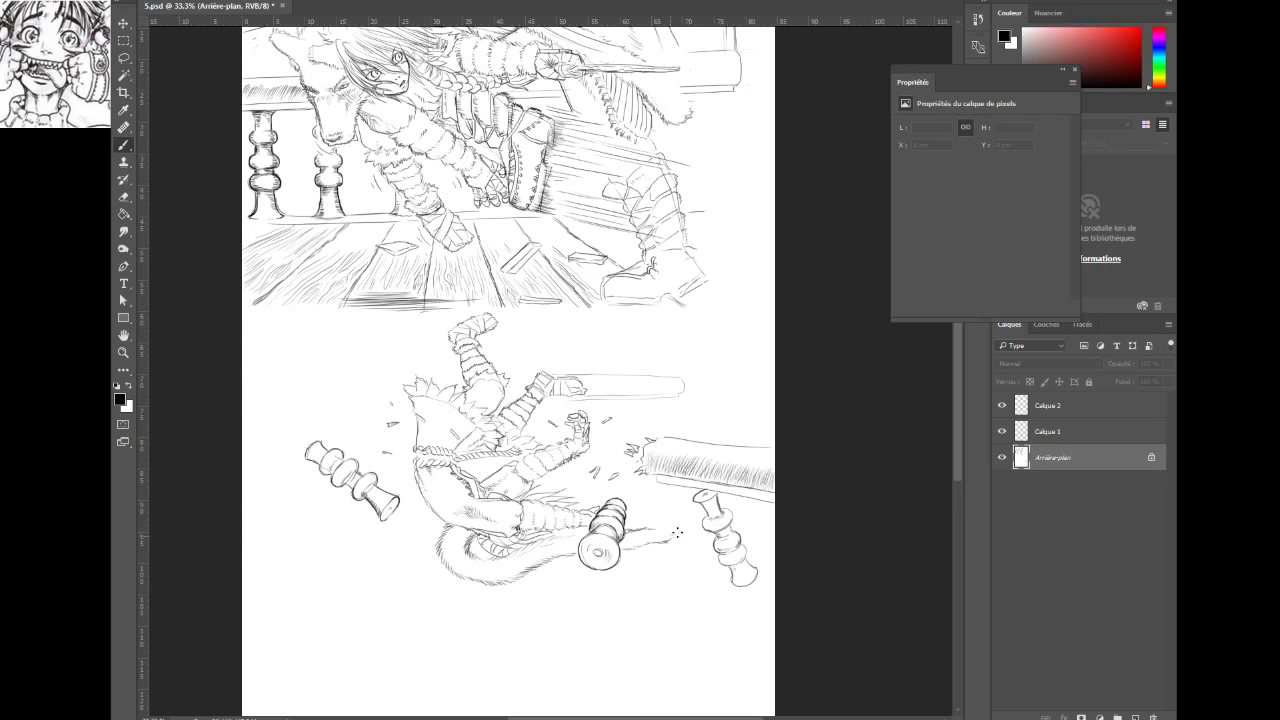
mouse_move(663, 543)
mouse_down()
mouse_move(681, 532)
mouse_move(665, 524)
mouse_move(672, 532)
mouse_up()
drag(640, 502, 667, 506)
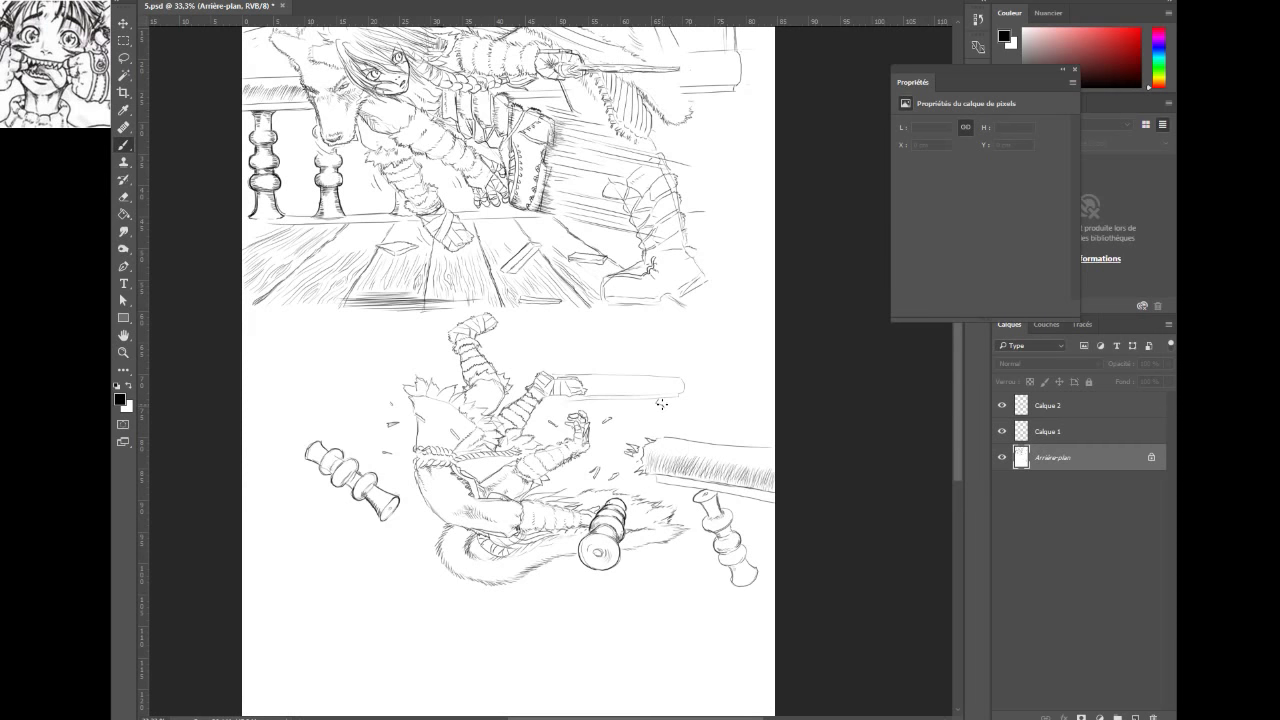
Draw a small flying baluster between the horizontal rail and the broken beam
drag(667, 412, 672, 406)
drag(683, 420, 682, 418)
mouse_move(688, 418)
mouse_down()
mouse_move(708, 439)
mouse_move(706, 424)
mouse_move(717, 430)
mouse_up()
Draw a tall post near the page edge with a squared upper section, a collar and a shaft continuing below the broken beam
mouse_move(721, 330)
mouse_down()
mouse_move(726, 369)
mouse_move(735, 324)
mouse_move(718, 308)
mouse_move(729, 376)
mouse_move(761, 379)
mouse_move(729, 375)
mouse_move(739, 384)
mouse_move(752, 369)
mouse_move(757, 387)
mouse_move(760, 309)
mouse_up()
key(ctrl+z)
drag(752, 372, 747, 308)
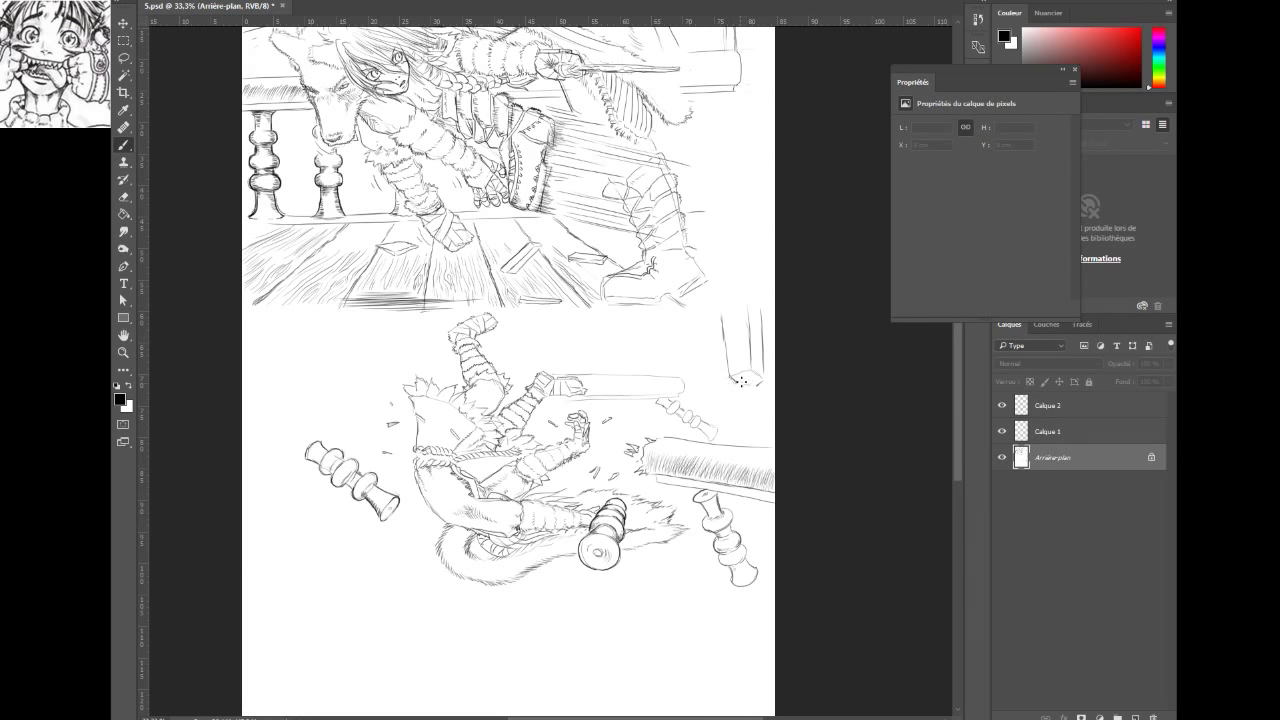
drag(736, 378, 757, 382)
key(ctrl+z)
mouse_move(732, 408)
mouse_down()
mouse_move(730, 446)
mouse_move(753, 445)
mouse_up()
drag(759, 397, 764, 438)
drag(758, 540, 761, 567)
drag(745, 560, 762, 590)
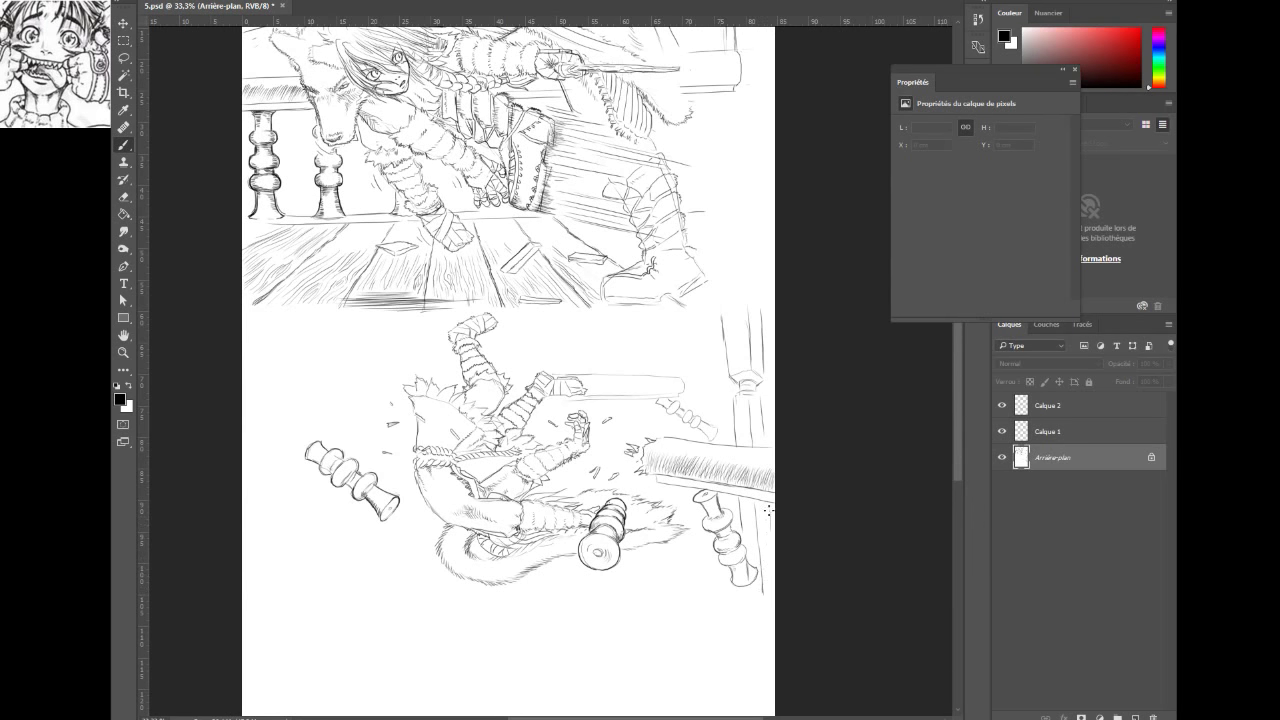
drag(769, 506, 773, 552)
Draw another small ringed baluster flying above the broken beam's tip, and extend the horizontal rail to the post
drag(628, 410, 631, 408)
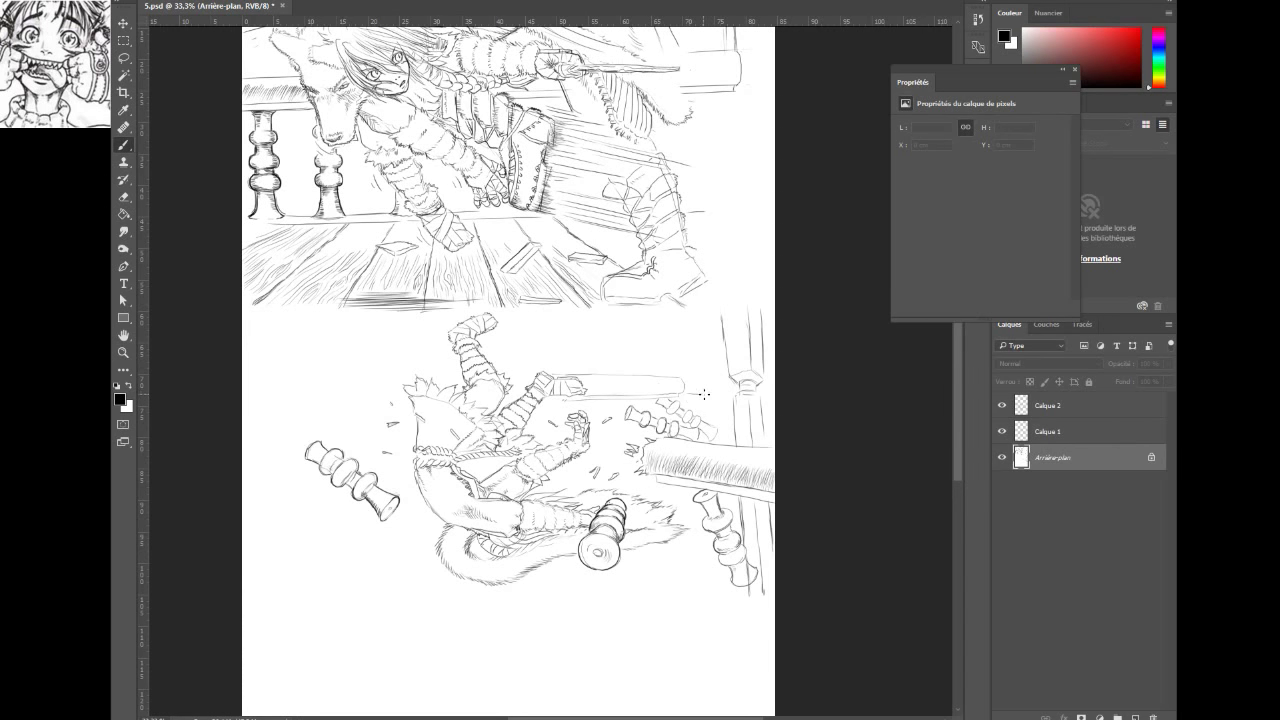
mouse_move(686, 378)
mouse_down()
mouse_move(730, 379)
mouse_move(703, 397)
mouse_up()
Draw a small ringed baluster flying near the page's left edge, above the larger flying baluster, and shade its rings
mouse_move(254, 432)
mouse_down()
mouse_move(265, 414)
mouse_move(254, 430)
mouse_move(272, 440)
mouse_move(263, 418)
mouse_move(281, 410)
mouse_up()
drag(270, 417, 283, 414)
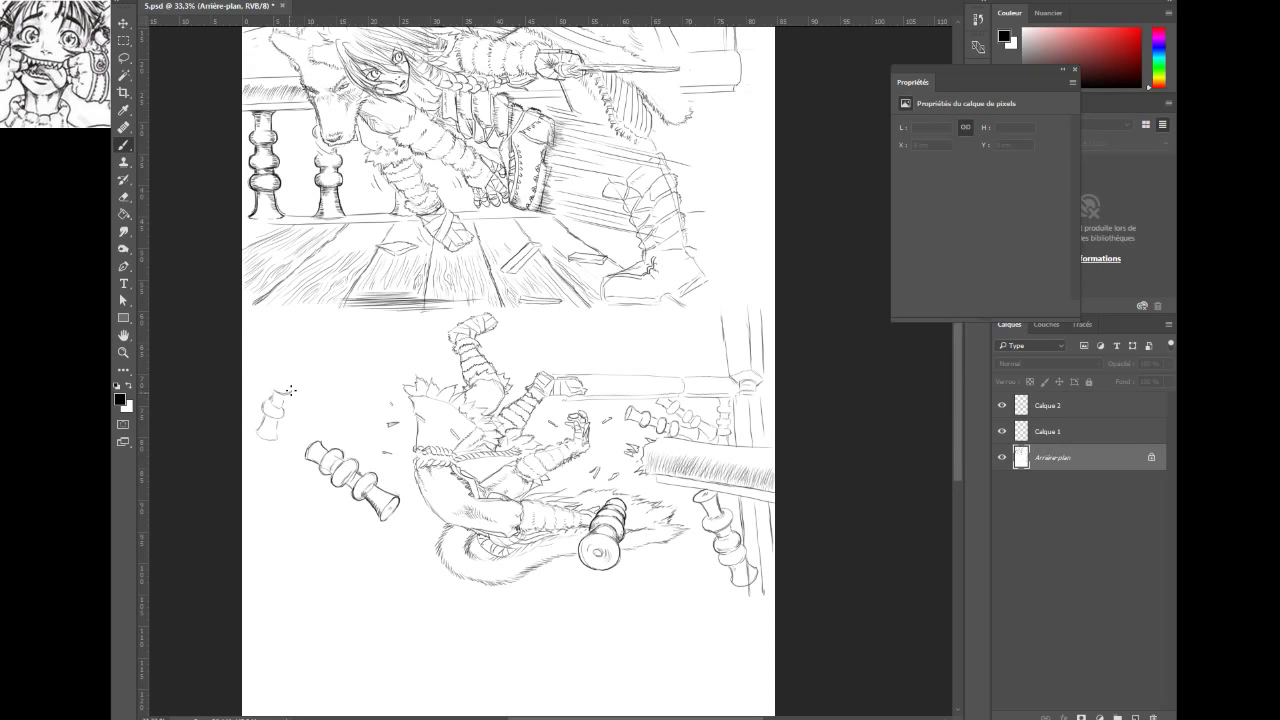
mouse_move(274, 379)
mouse_down()
mouse_move(291, 392)
mouse_move(281, 382)
mouse_up()
mouse_move(286, 379)
mouse_down()
mouse_move(302, 378)
mouse_move(279, 373)
mouse_up()
mouse_move(294, 384)
mouse_down()
mouse_move(279, 379)
mouse_move(306, 334)
mouse_move(290, 337)
mouse_move(313, 343)
mouse_move(298, 333)
mouse_move(301, 361)
mouse_move(309, 348)
mouse_move(298, 370)
mouse_up()
click(278, 402)
click(272, 401)
click(274, 408)
click(270, 409)
Lasso the new baluster, shorten it with Free Transform, apply the change and clear the selection
click(123, 57)
mouse_move(286, 326)
mouse_down()
mouse_move(244, 422)
mouse_move(253, 447)
mouse_move(277, 452)
mouse_move(333, 346)
mouse_move(293, 312)
mouse_up()
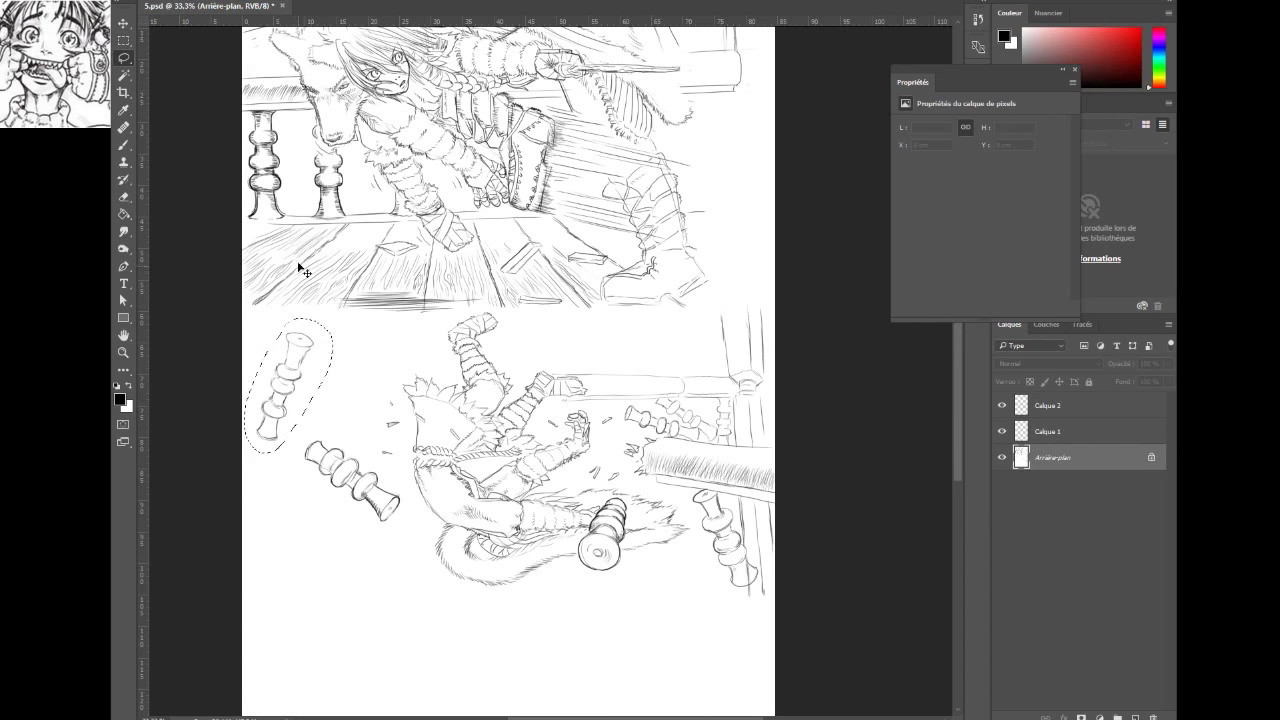
key(ctrl+t)
drag(330, 320, 246, 338)
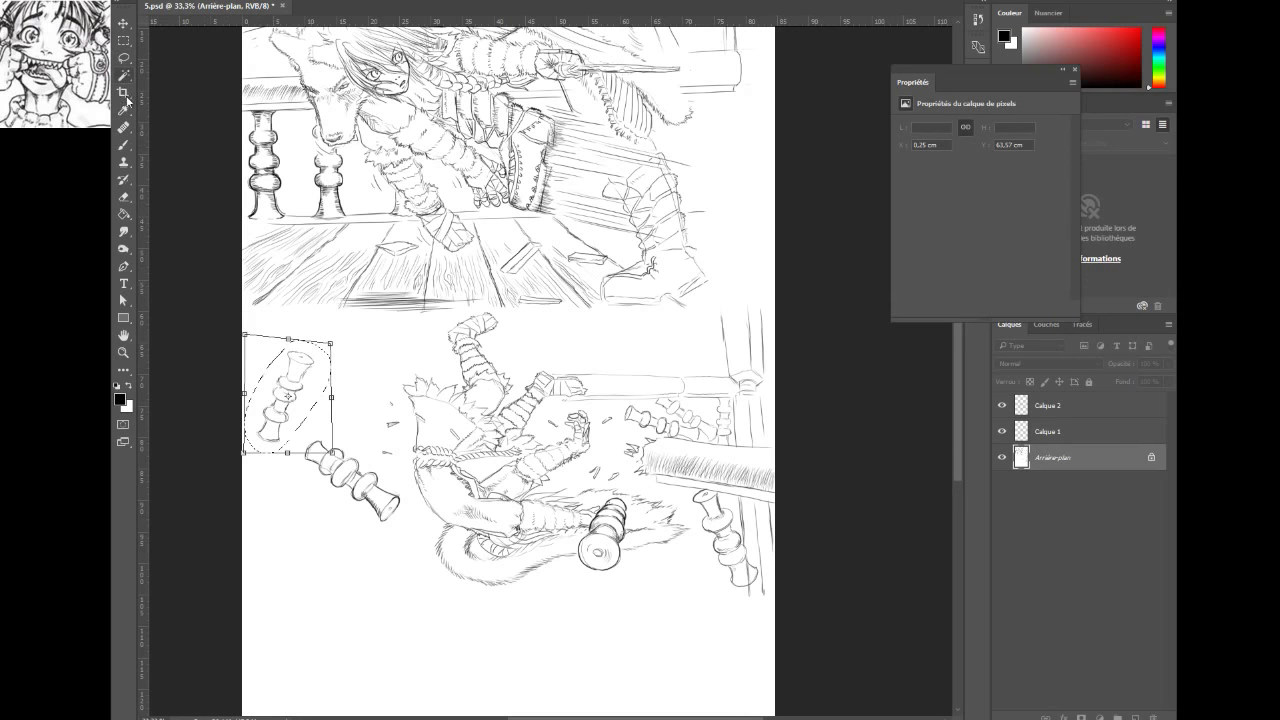
click(124, 145)
click(625, 248)
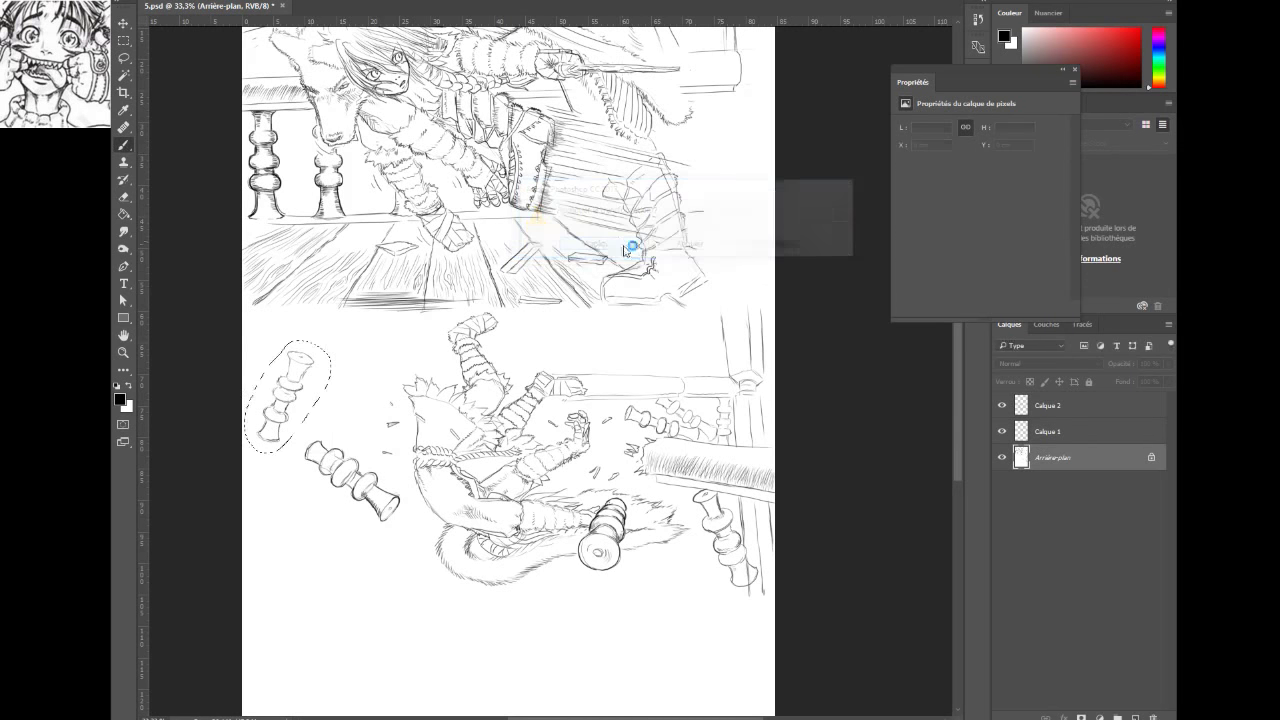
key(ctrl+d)
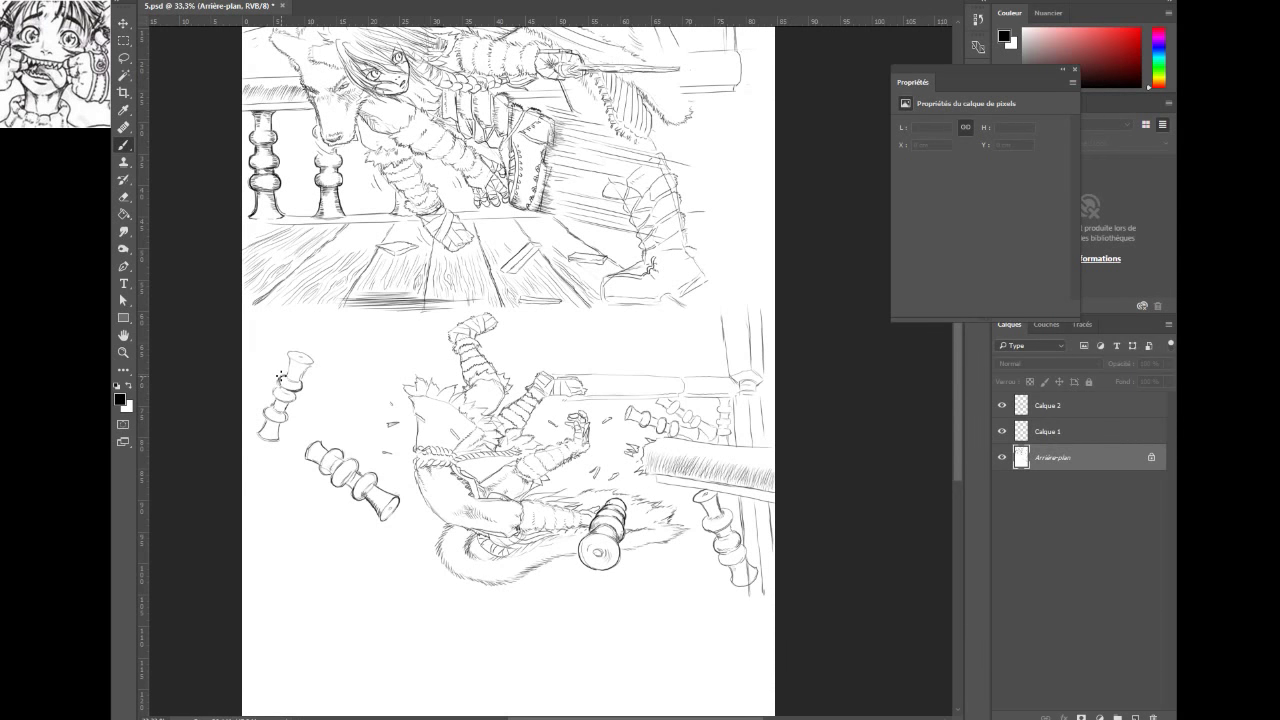
Reinforce the shortened baluster's contour and scatter small splinters around the tumbling figure
mouse_move(287, 374)
mouse_down()
mouse_move(307, 366)
mouse_move(298, 382)
mouse_up()
key(ctrl+alt+z)
drag(321, 418, 325, 423)
drag(565, 360, 571, 358)
Decorate the tumbling figure's garment with a zigzag and triangle pattern and add detail around the rope belt
drag(483, 426, 456, 466)
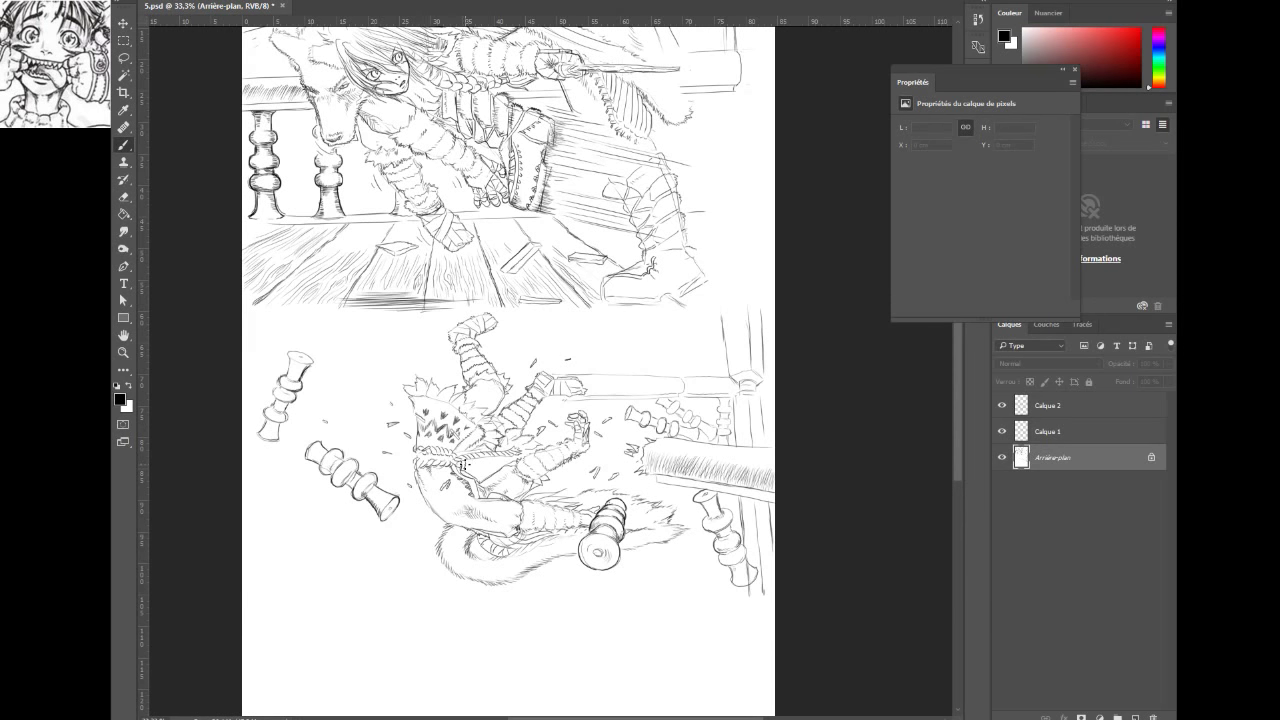
drag(466, 462, 480, 462)
mouse_move(482, 455)
mouse_down()
mouse_move(515, 451)
mouse_move(491, 470)
mouse_move(476, 463)
mouse_up()
Draw the hanging end of the pelt beneath the curled fur, with a pointed tip and a shaggy outer edge
drag(458, 609, 466, 627)
key(ctrl+alt+z)
drag(480, 598, 485, 596)
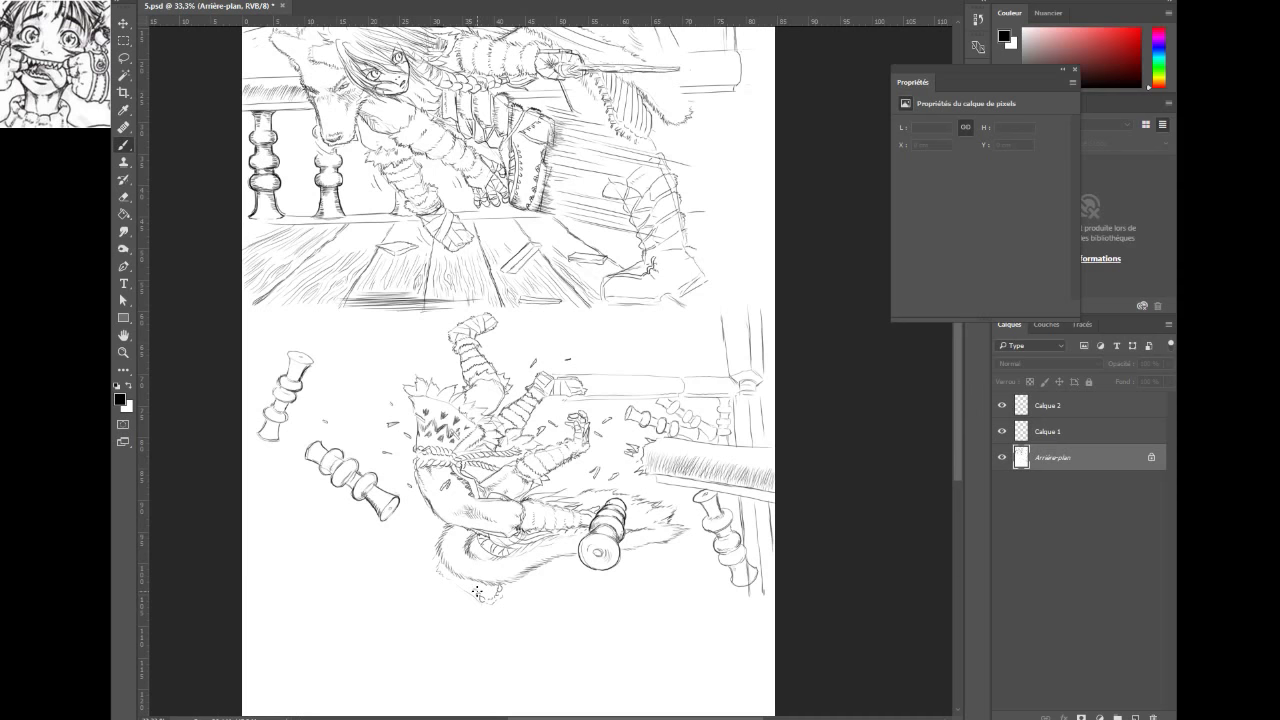
drag(477, 591, 467, 589)
drag(442, 592, 455, 592)
key(ctrl+alt)
drag(436, 543, 450, 598)
Draw horizontal speed lines trailing from the tumbling figure's raised foot and outstretched limb, above and below the rail
drag(560, 341, 656, 342)
key(ctrl+z)
mouse_move(488, 333)
mouse_down()
mouse_move(575, 330)
mouse_move(499, 331)
mouse_move(556, 327)
mouse_up()
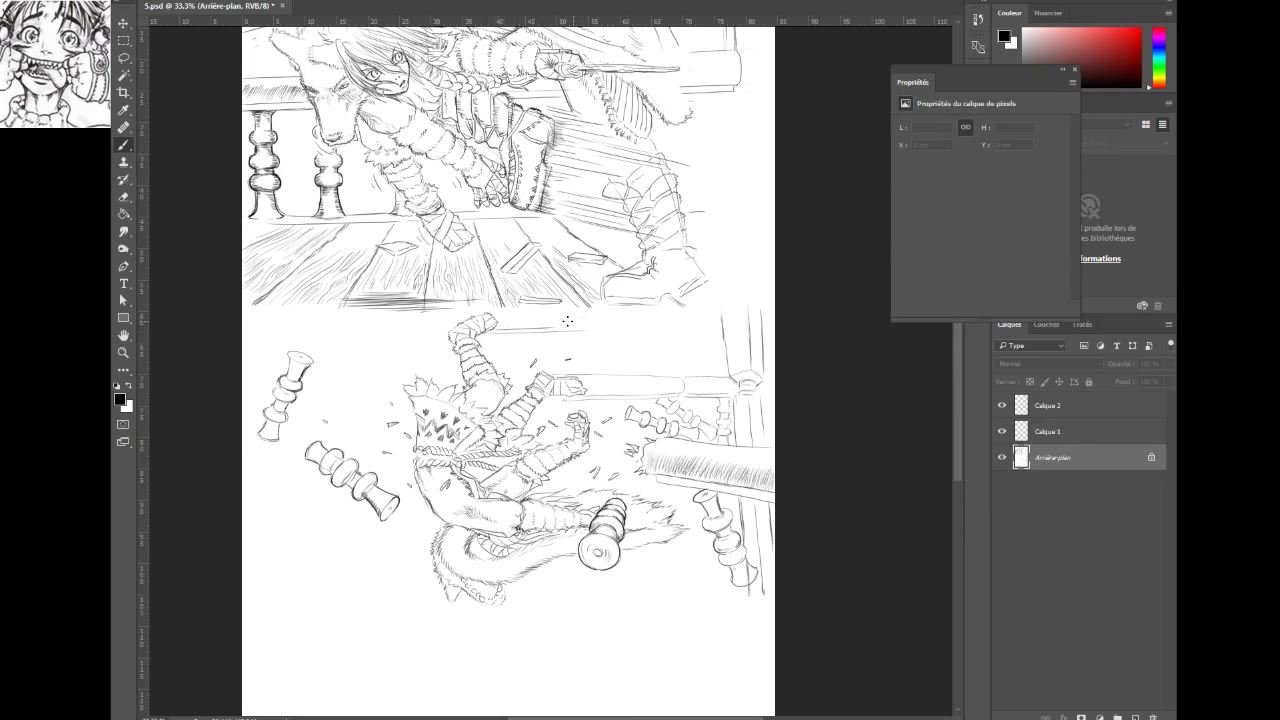
drag(482, 342, 600, 339)
mouse_move(496, 337)
mouse_down()
mouse_move(556, 337)
mouse_move(608, 362)
mouse_up()
key(ctrl+z)
drag(558, 413, 656, 404)
key(ctrl+z)
mouse_move(578, 405)
mouse_down()
mouse_move(636, 401)
mouse_move(672, 366)
mouse_up()
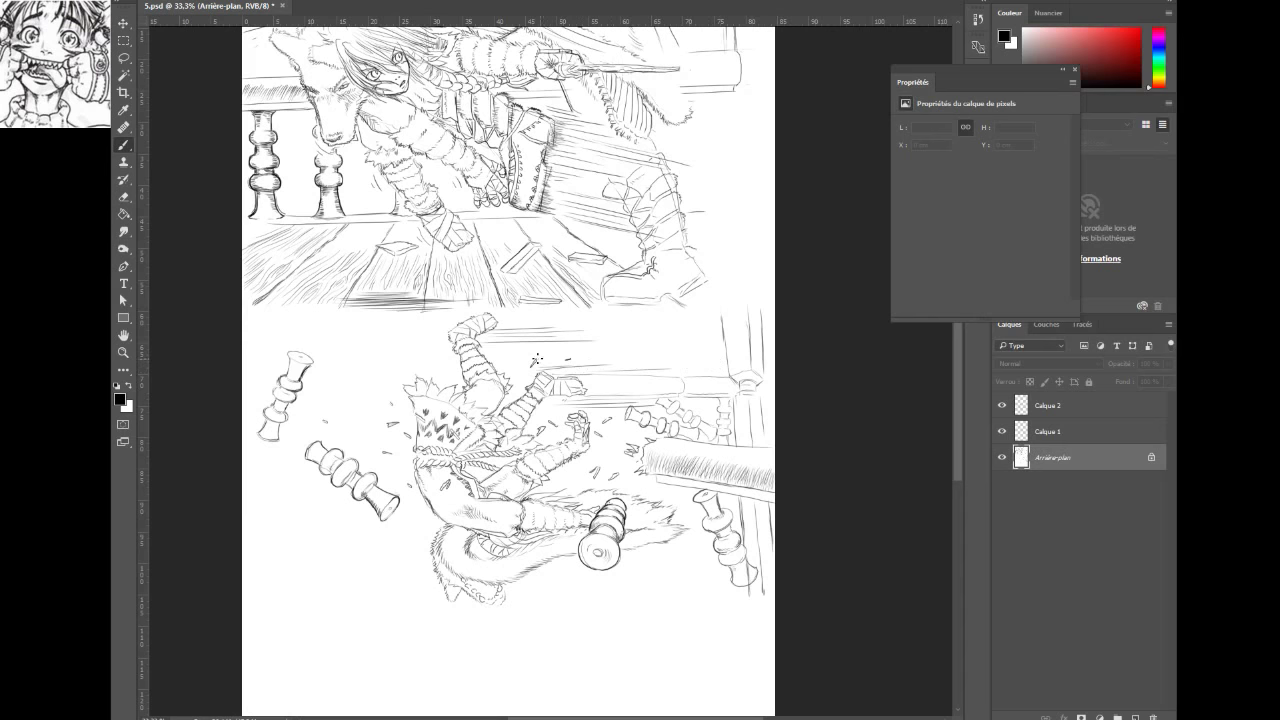
drag(540, 358, 664, 355)
drag(548, 353, 584, 351)
Draw horizontal speed lines trailing from the foreshortened baluster, just below the ragged fur
drag(630, 555, 708, 547)
key(ctrl+z)
drag(624, 551, 698, 541)
mouse_move(612, 568)
mouse_down()
mouse_move(712, 555)
mouse_move(622, 562)
mouse_move(698, 556)
mouse_up()
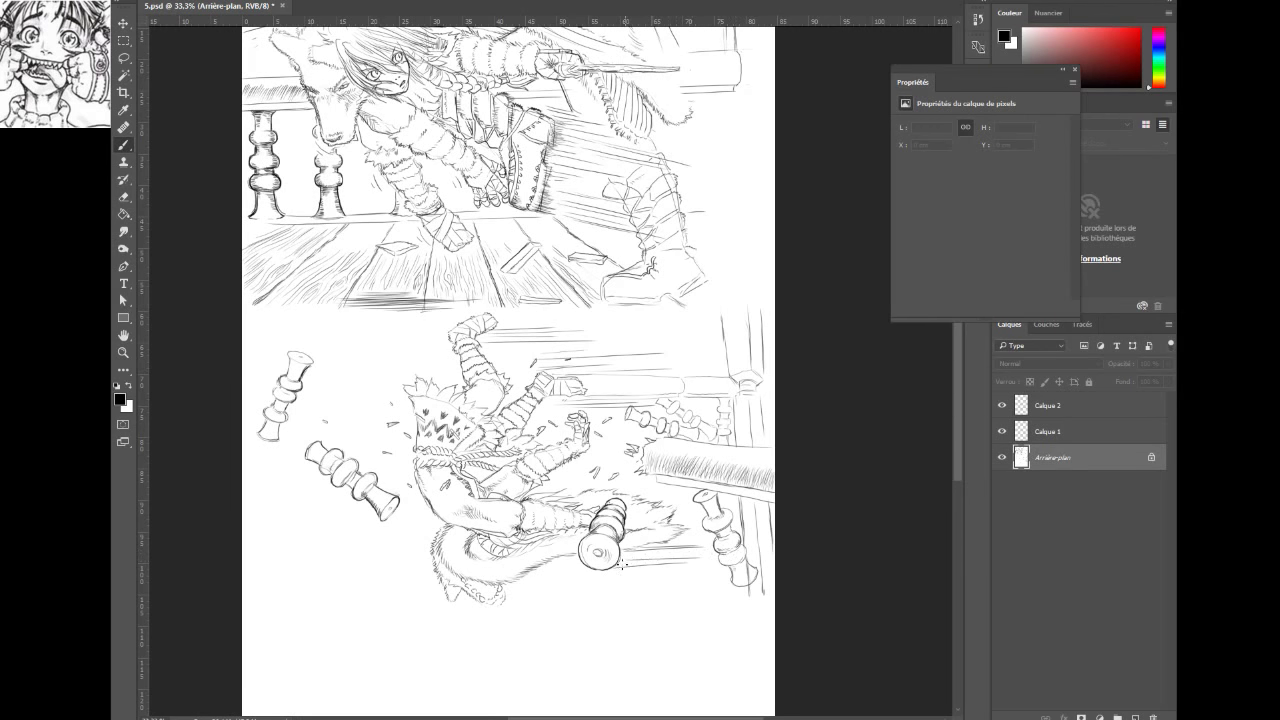
Draw long horizontal speed lines trailing from the underside of the curled pelt toward the broken post
drag(510, 583, 608, 579)
drag(526, 590, 637, 591)
key(ctrl+alt+z)
drag(504, 590, 622, 582)
key(ctrl+alt+z)
drag(510, 591, 620, 588)
key(ctrl+alt+z)
drag(508, 588, 614, 585)
drag(508, 594, 684, 577)
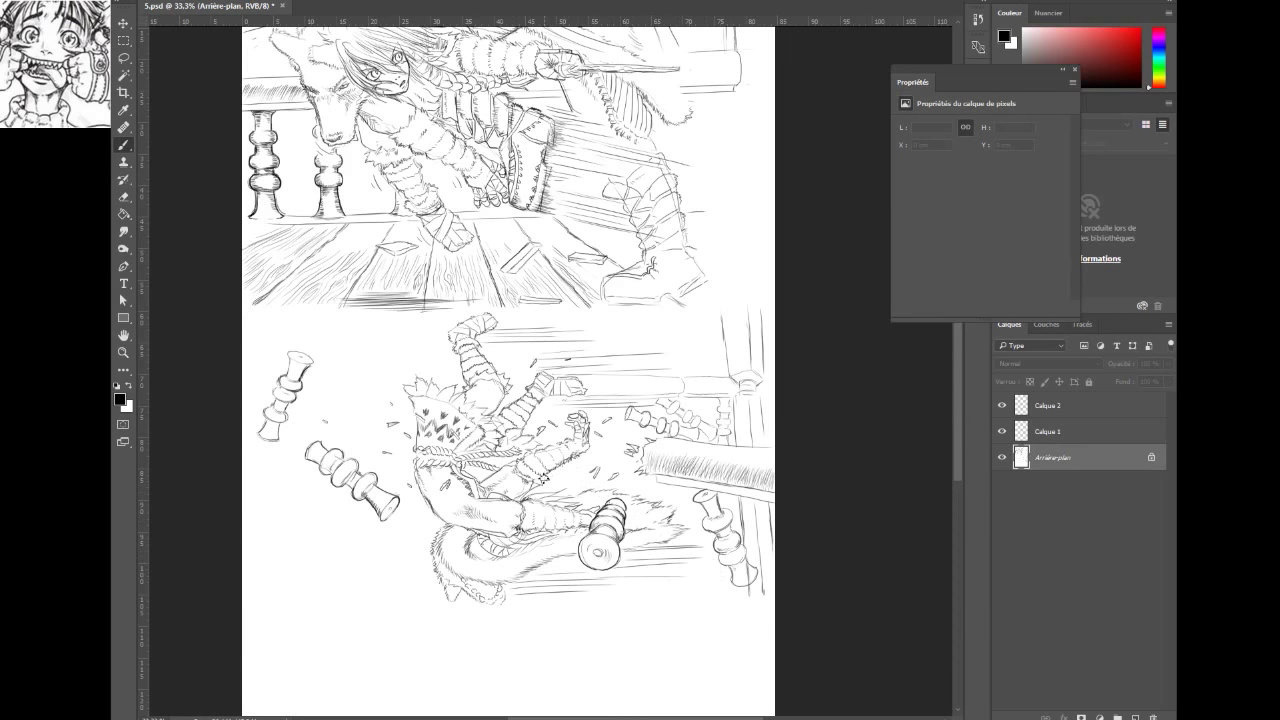
Add splinters beside the tumbling figure and shade the two flying balusters near the page's left edge
mouse_move(555, 484)
mouse_down()
mouse_move(608, 481)
mouse_move(575, 474)
mouse_move(614, 459)
mouse_move(600, 460)
mouse_up()
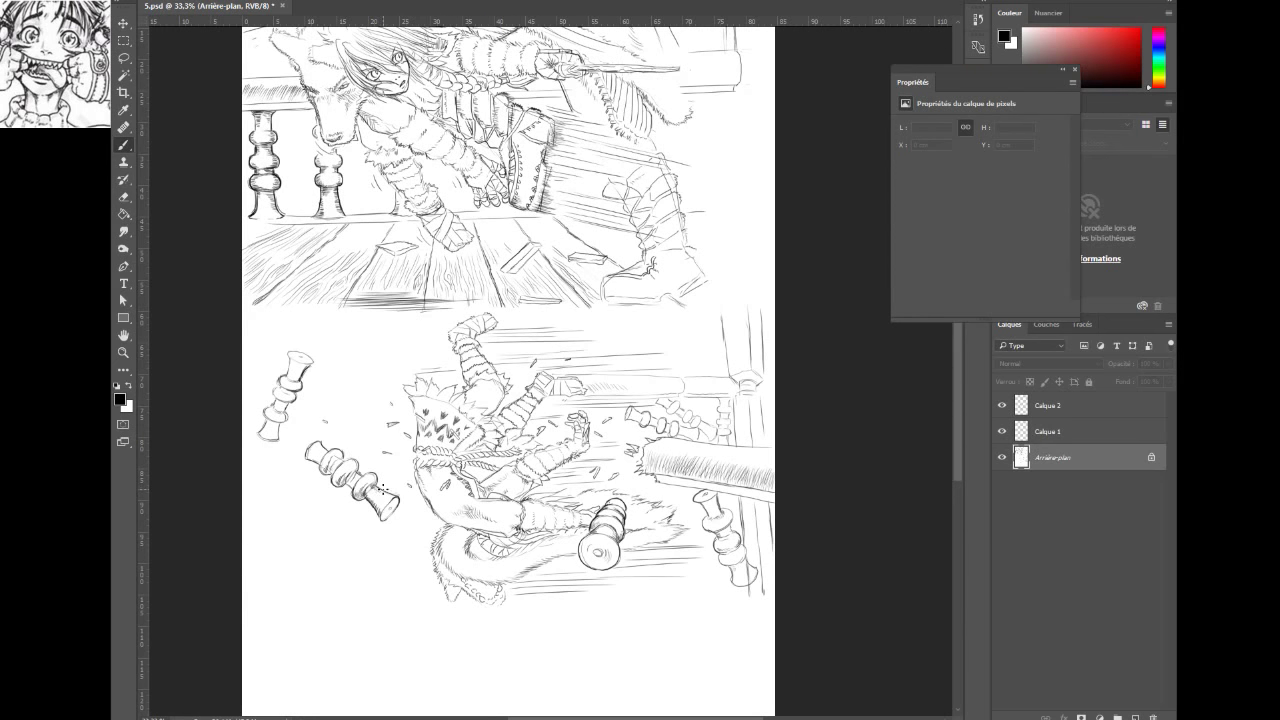
click(389, 495)
click(278, 422)
click(274, 424)
click(273, 428)
click(276, 430)
click(272, 434)
Darken and extend the spiky fur tufts along the edge of the tumbling figure's patterned garment
mouse_move(478, 405)
mouse_down()
mouse_move(459, 399)
mouse_move(467, 389)
mouse_move(439, 393)
mouse_move(452, 384)
mouse_move(416, 384)
mouse_up()
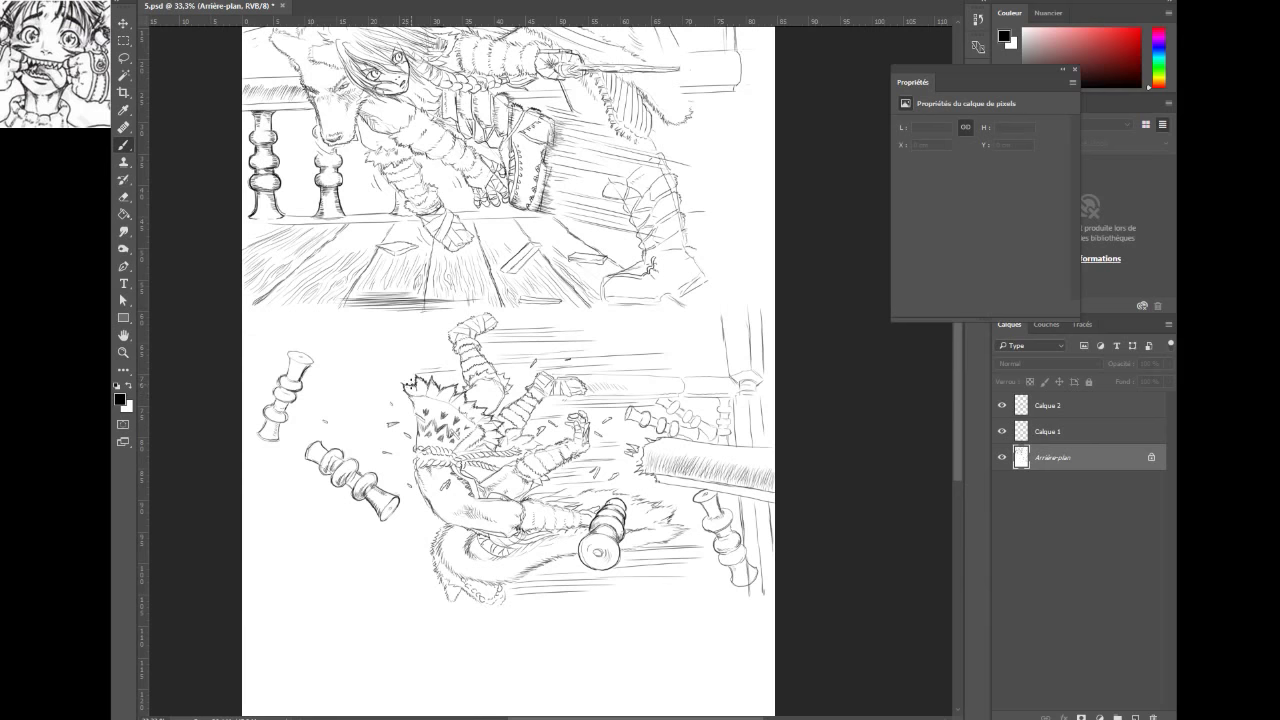
drag(404, 384, 414, 376)
drag(424, 382, 432, 376)
drag(533, 439, 538, 452)
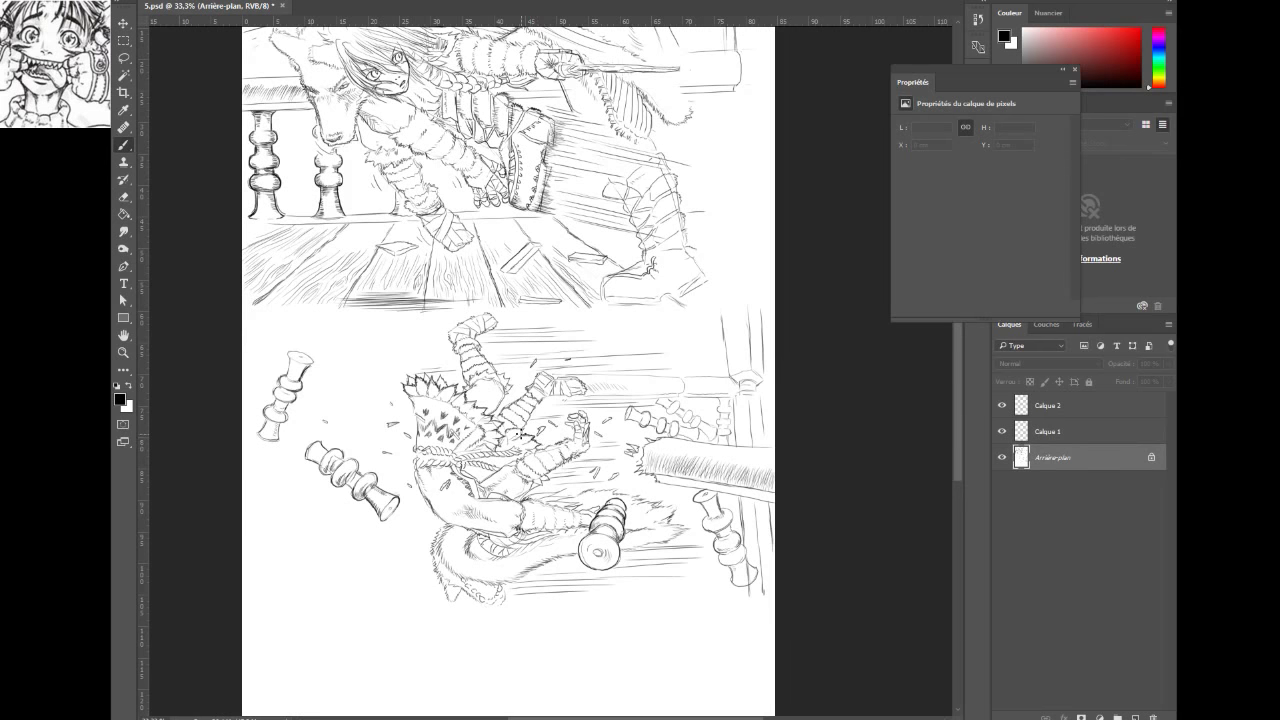